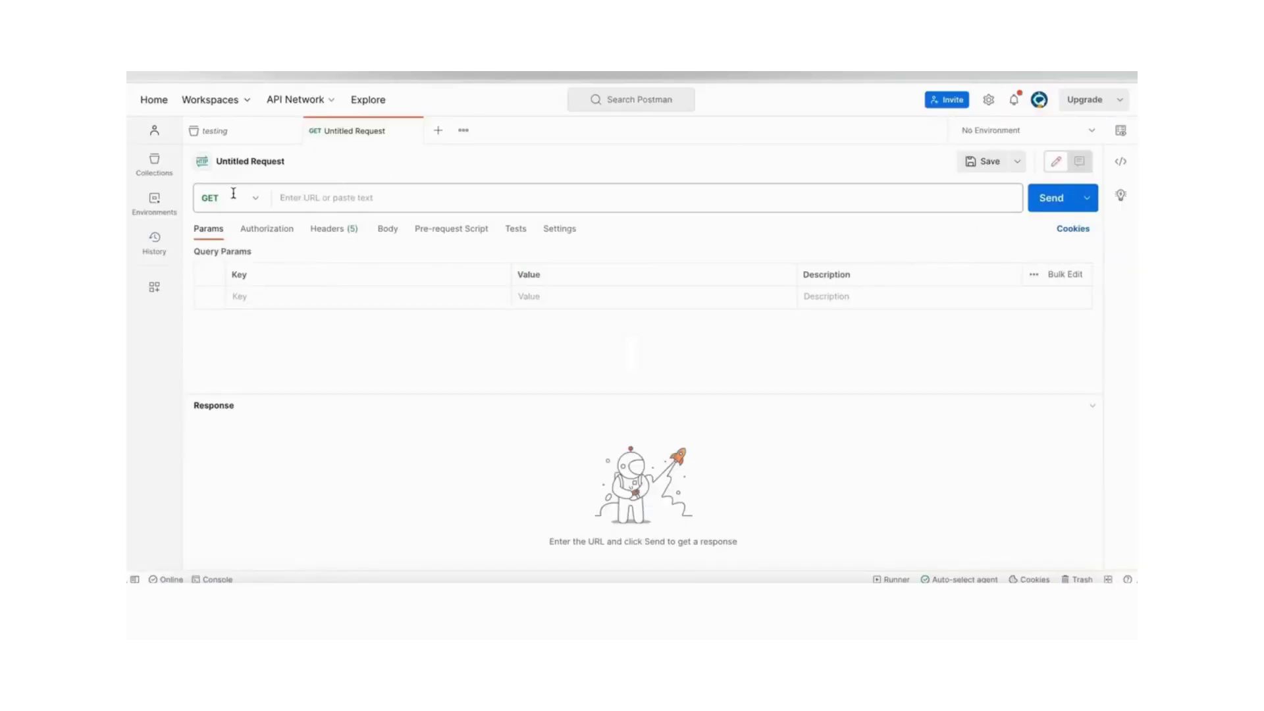
Step: Set the untitled request's method to POST and its URL to the documentation's Send Template Message endpoint, {{Domain}}/v1/messages
{"action": "left_click", "coordinate": [233, 193]}
{"action": "left_click", "coordinate": [228, 253]}
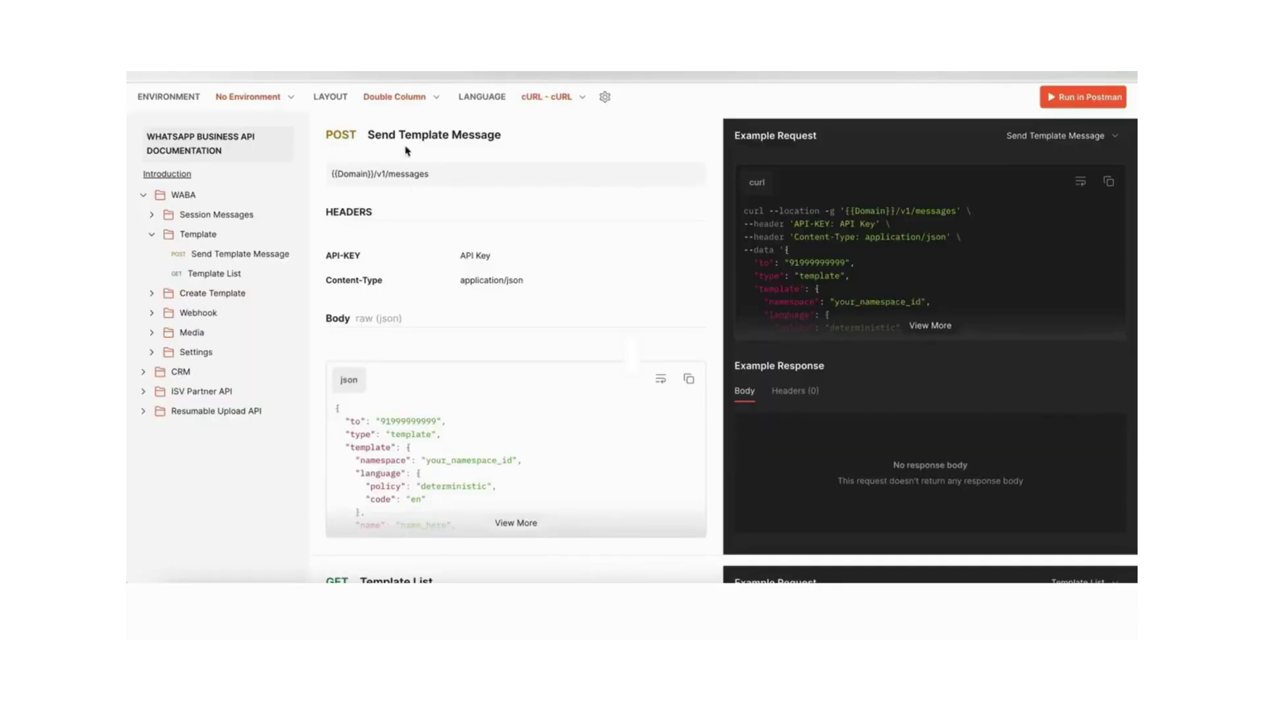
{"action": "left_click_drag", "start_coordinate": [369, 135], "coordinate": [462, 141]}
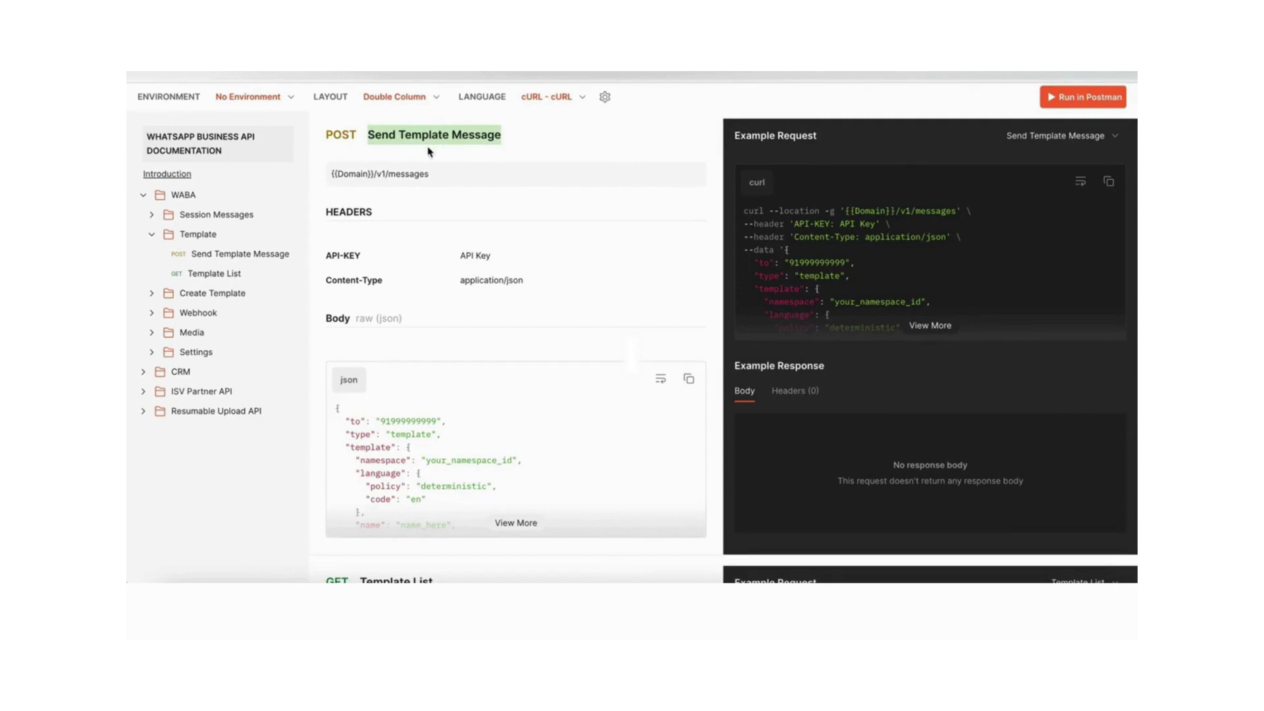
{"action": "left_click_drag", "start_coordinate": [432, 176], "coordinate": [332, 172]}
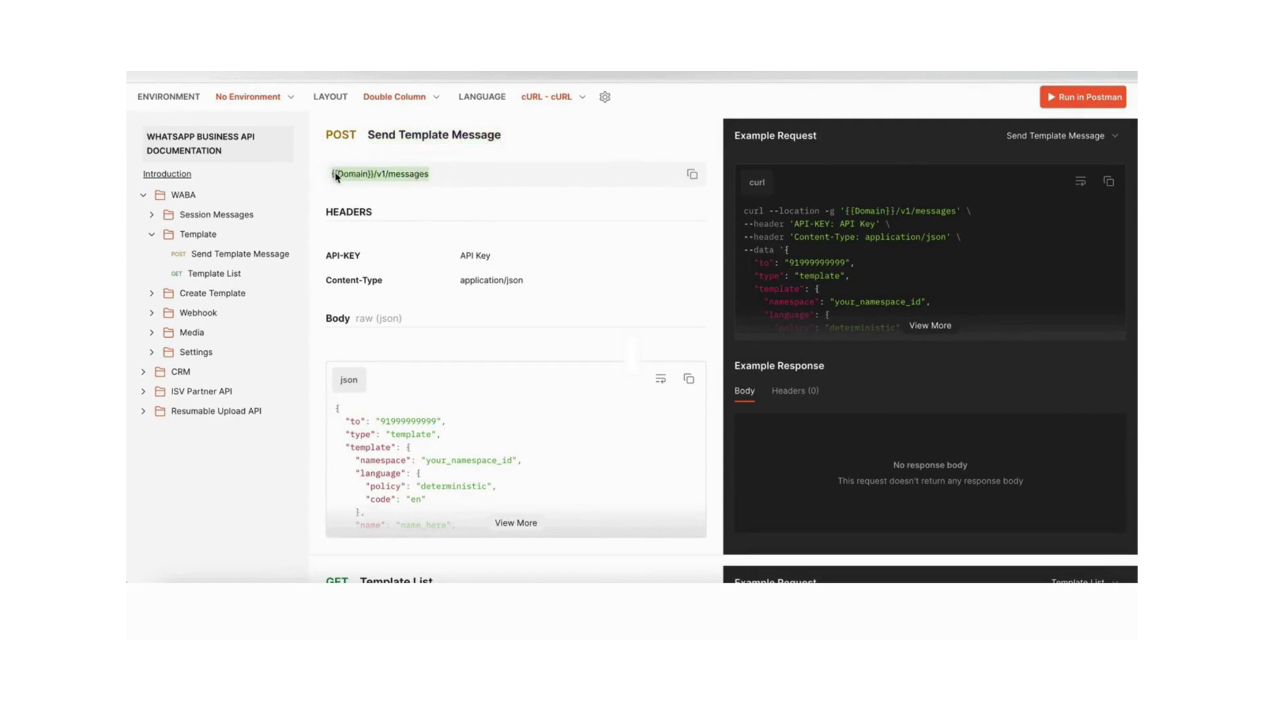
{"action": "left_click", "coordinate": [692, 174]}
{"action": "key", "text": "alt+Tab"}
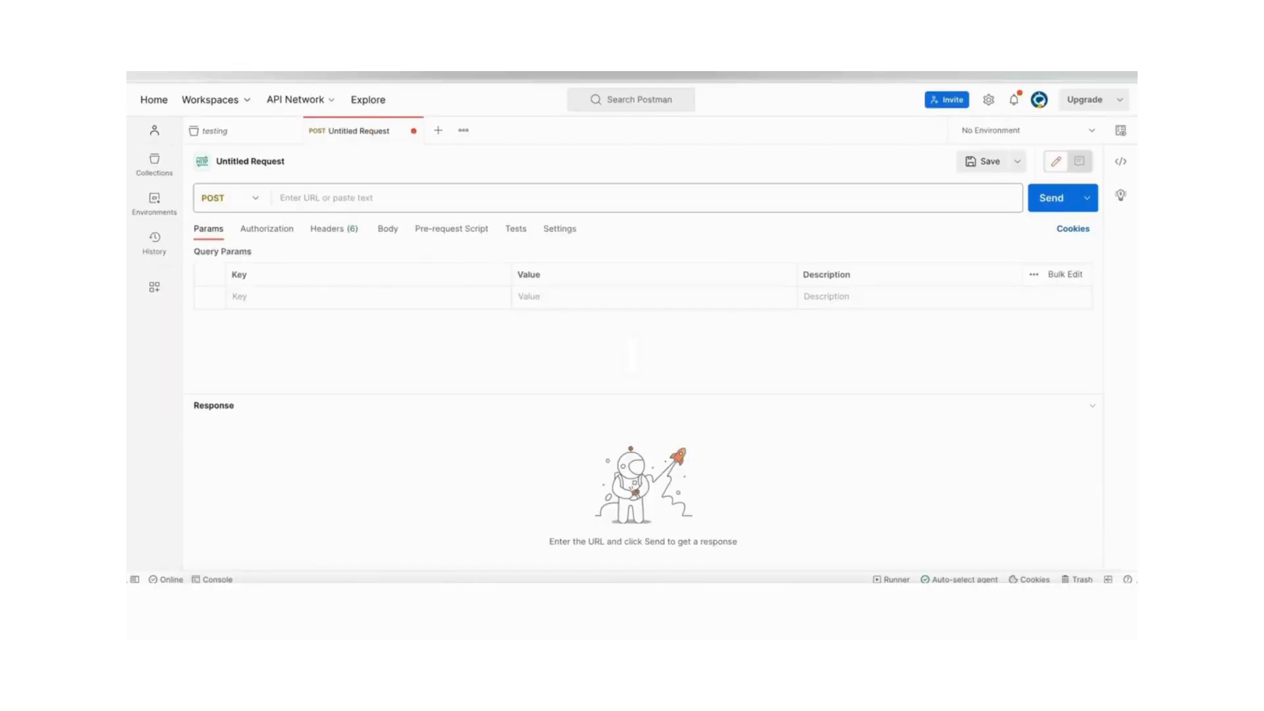
{"action": "left_click", "coordinate": [446, 199]}
{"action": "key", "text": "ctrl+v"}
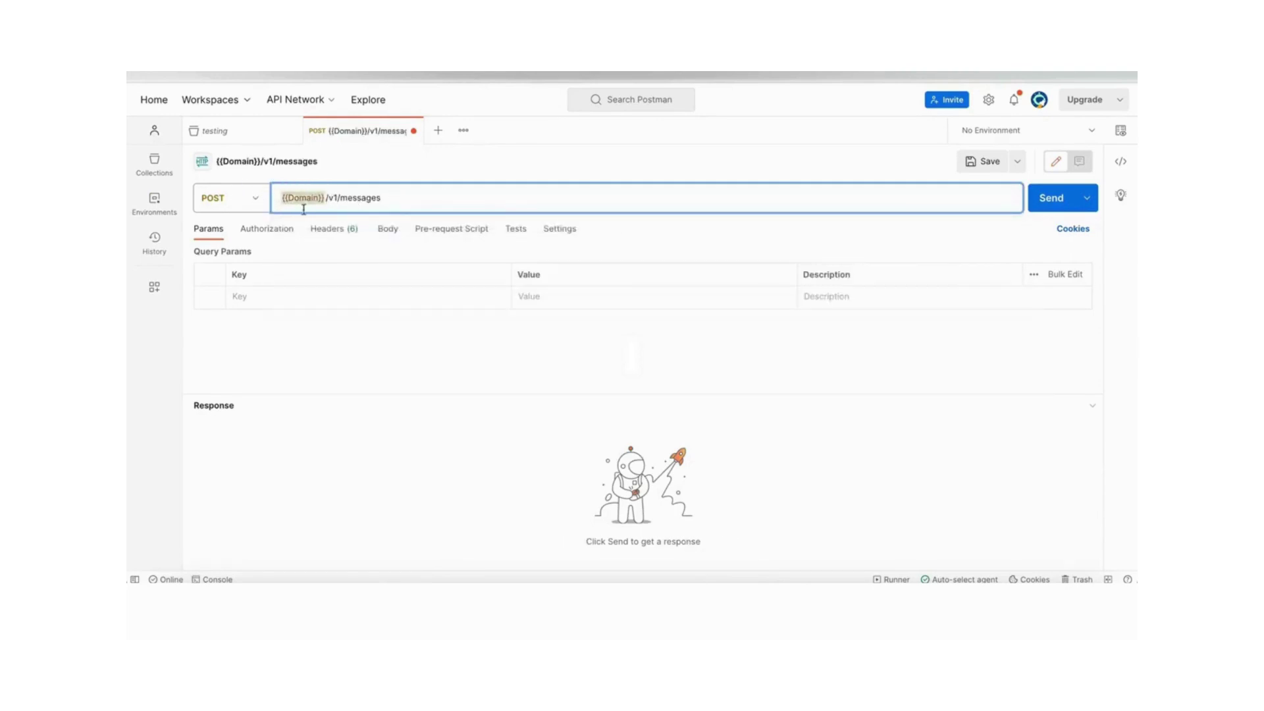
{"action": "key", "text": "ctrl+Tab"}
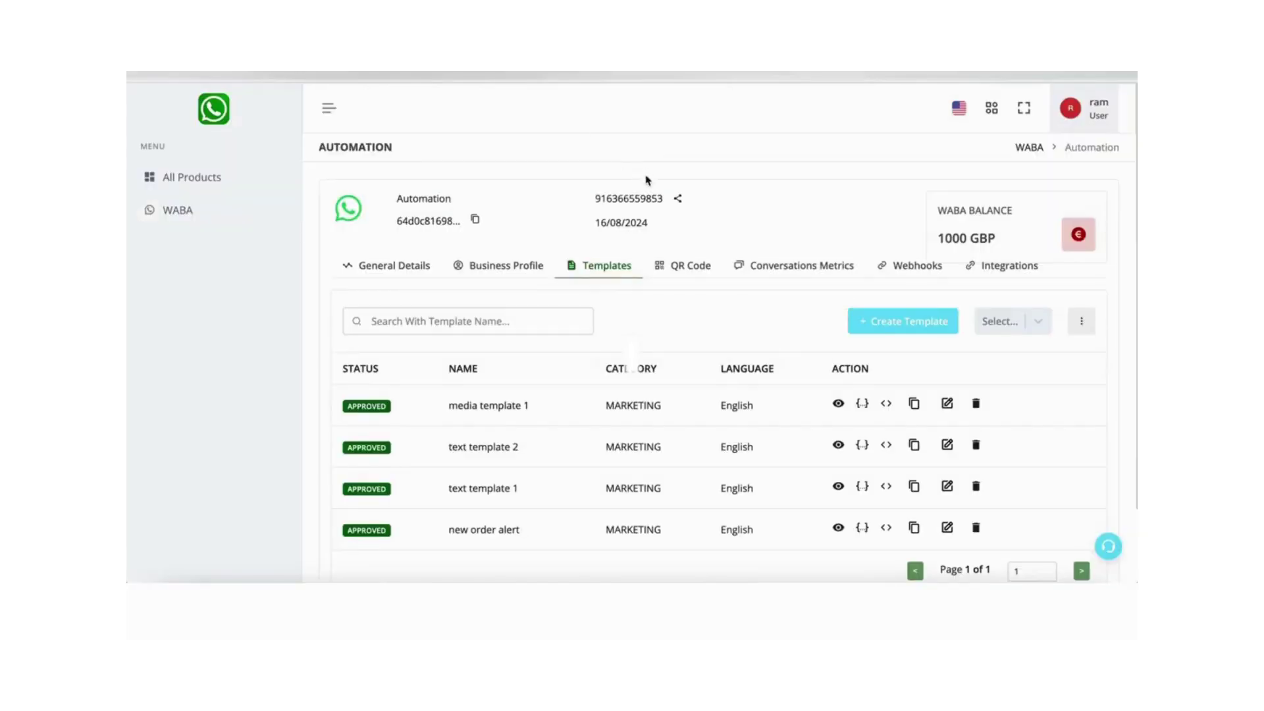
{"action": "left_click", "coordinate": [474, 219]}
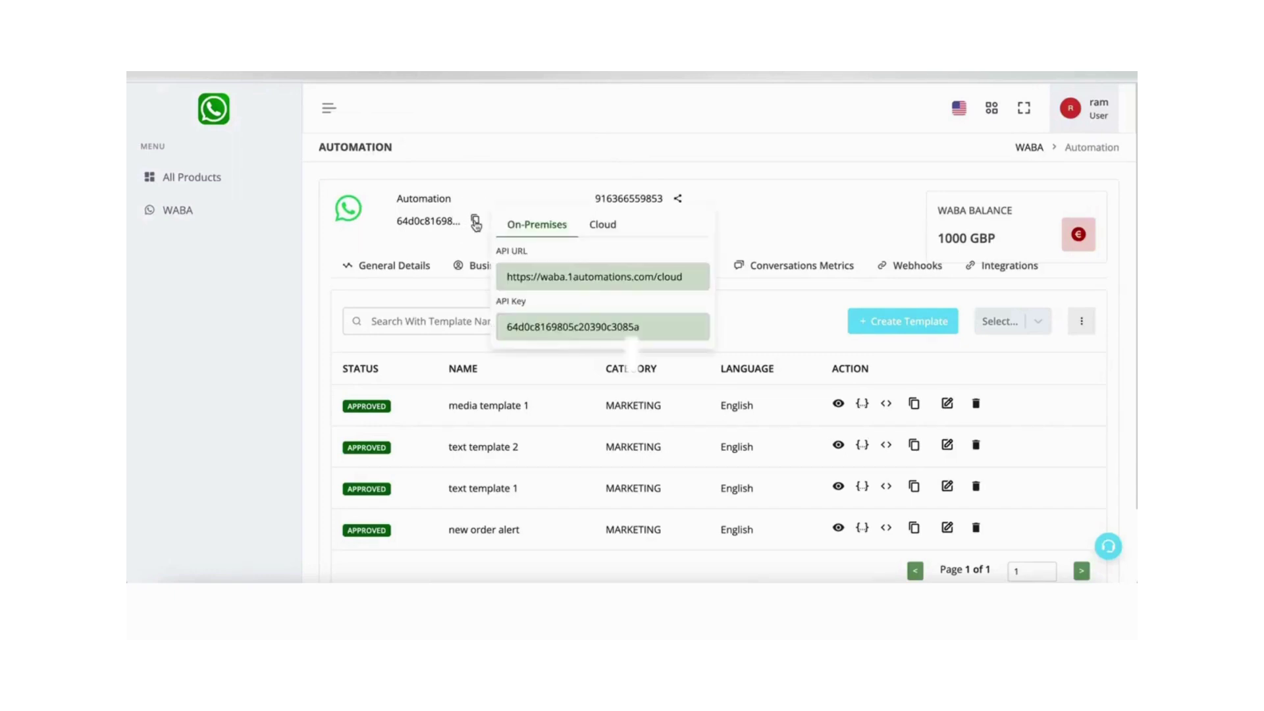
{"action": "left_click", "coordinate": [524, 281]}
{"action": "left_click", "coordinate": [660, 284]}
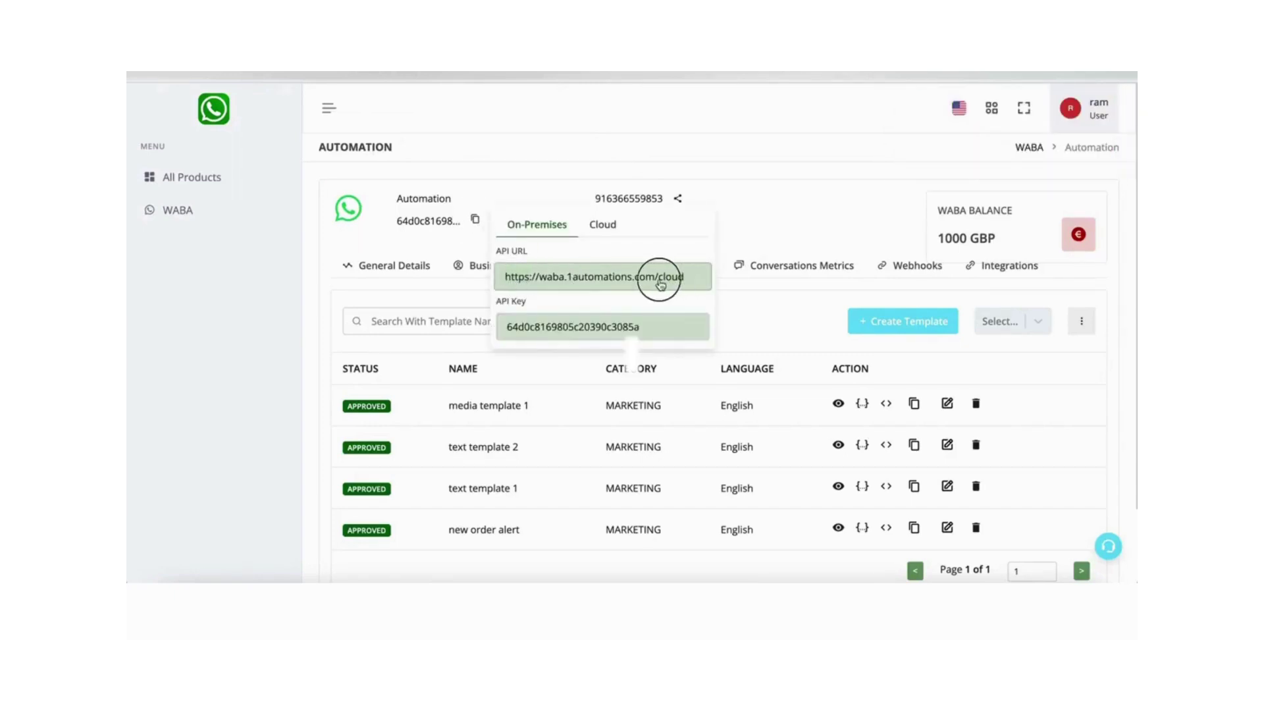
{"action": "left_click", "coordinate": [514, 278]}
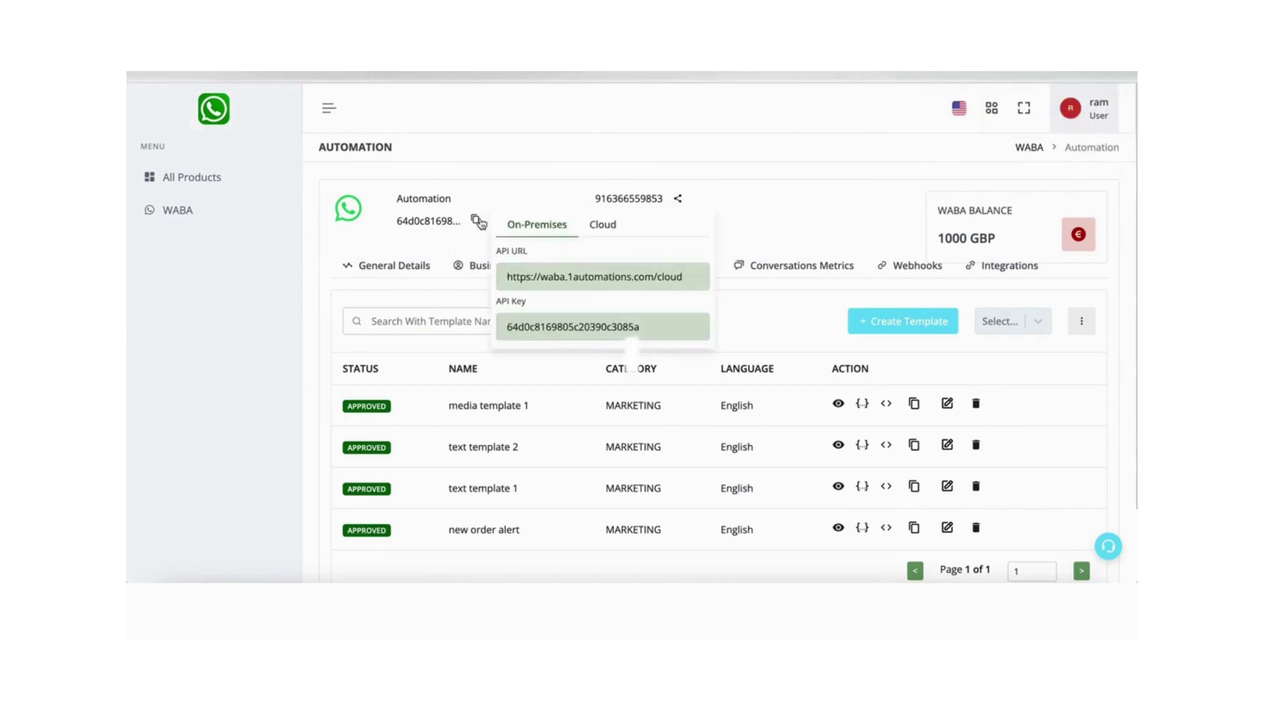
{"action": "left_click", "coordinate": [570, 279]}
{"action": "left_click", "coordinate": [569, 279]}
{"action": "left_click", "coordinate": [569, 279]}
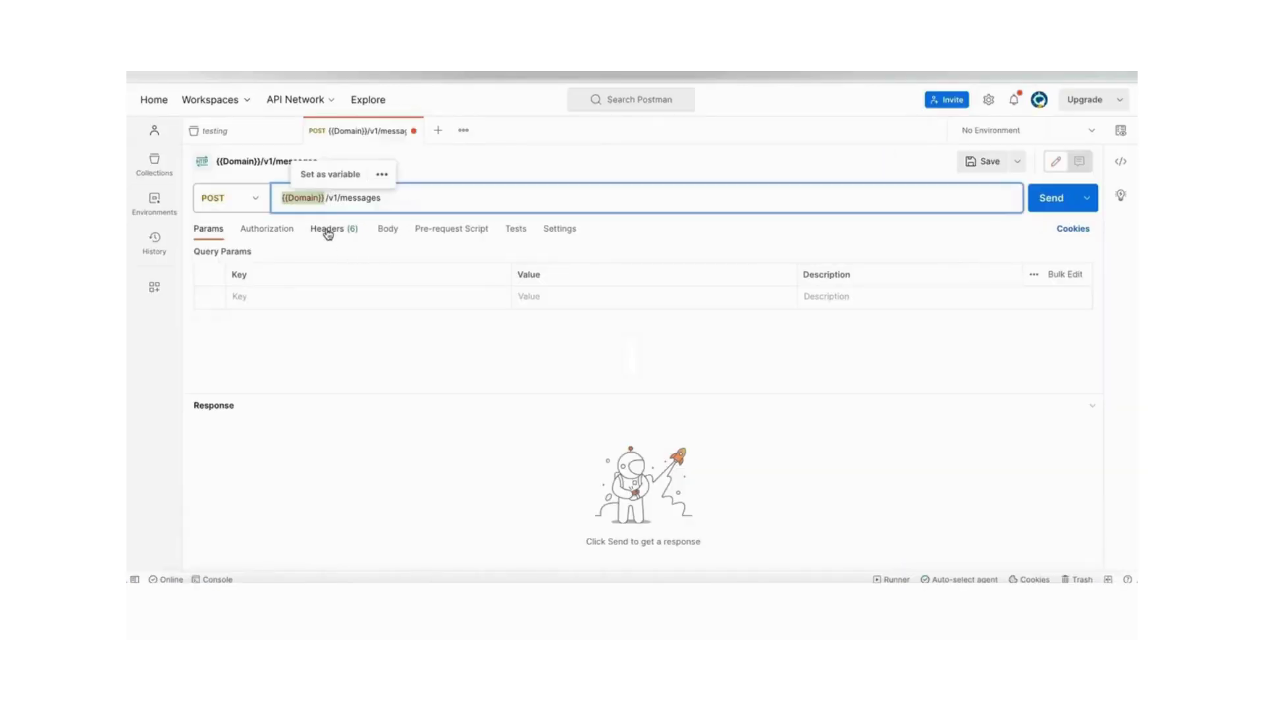
{"action": "key", "text": "ctrl+v"}
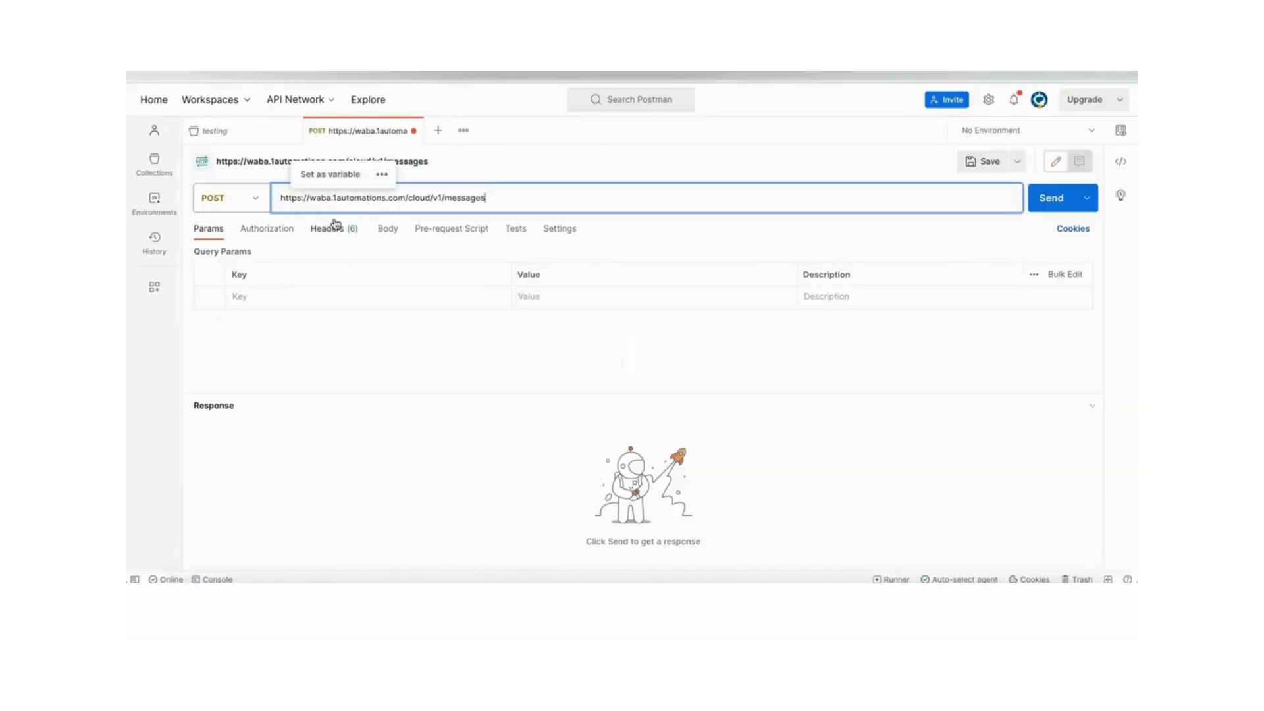
{"action": "left_click", "coordinate": [403, 224]}
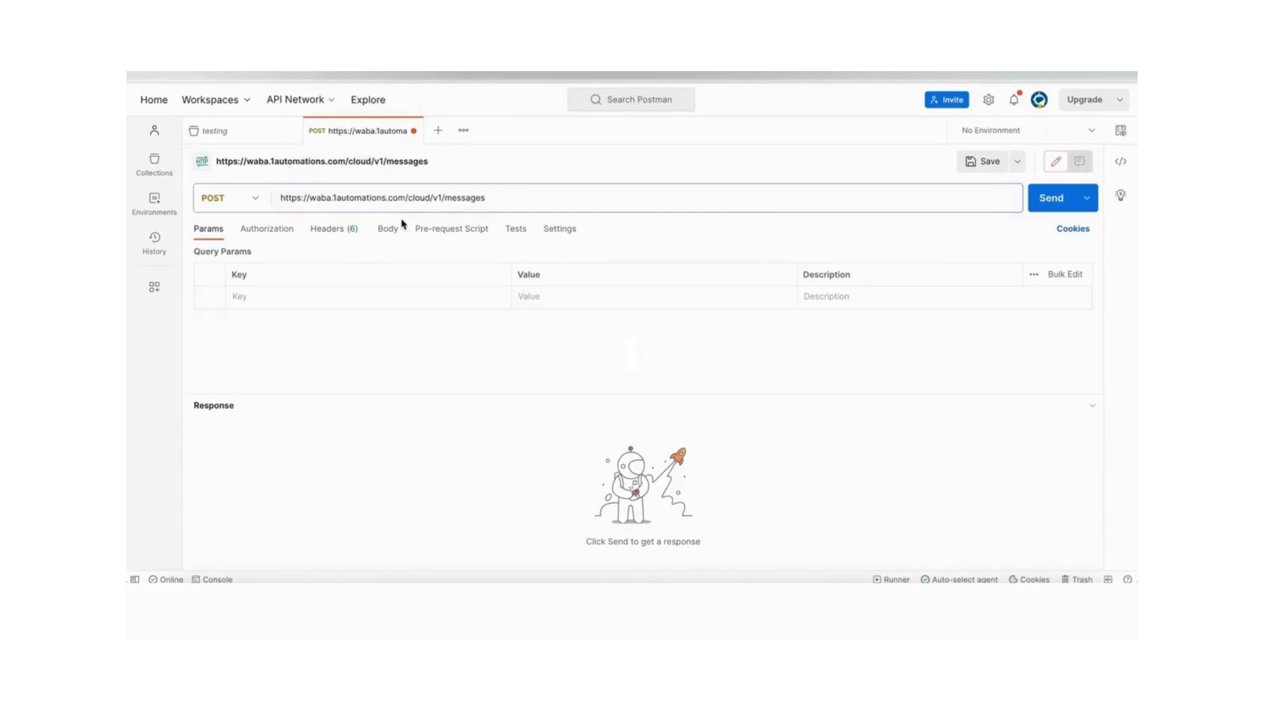
{"action": "left_click_drag", "start_coordinate": [436, 197], "coordinate": [500, 198]}
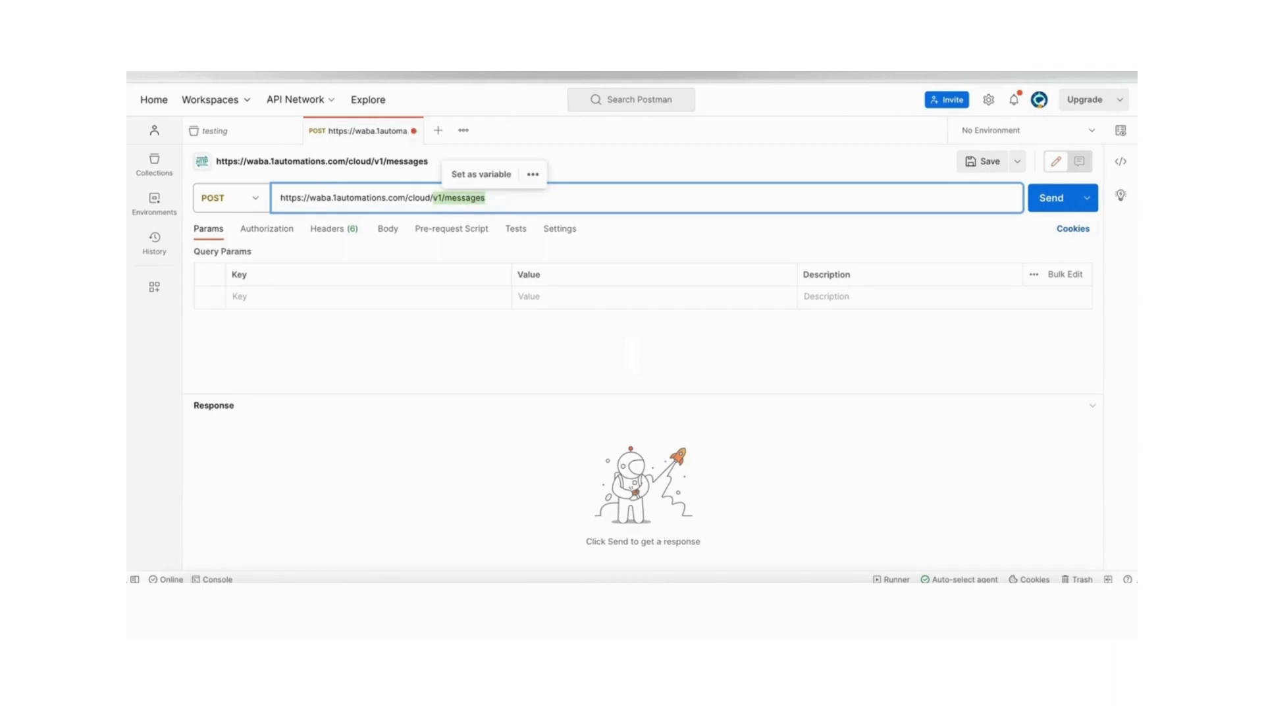
Step: Add a request header with the key API-KEY, copied from the Send Template Message documentation
{"action": "key", "text": "ctrl+Tab"}
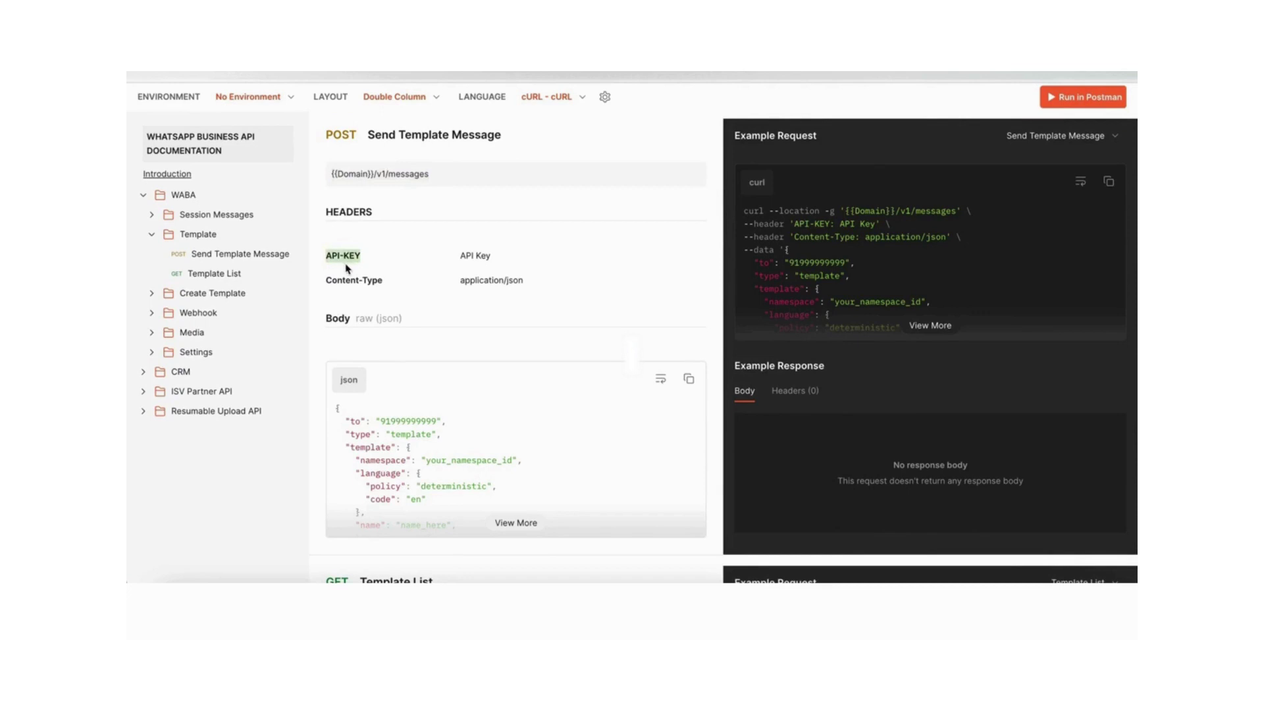
{"action": "key", "text": "ctrl+Tab"}
{"action": "left_click", "coordinate": [331, 233]}
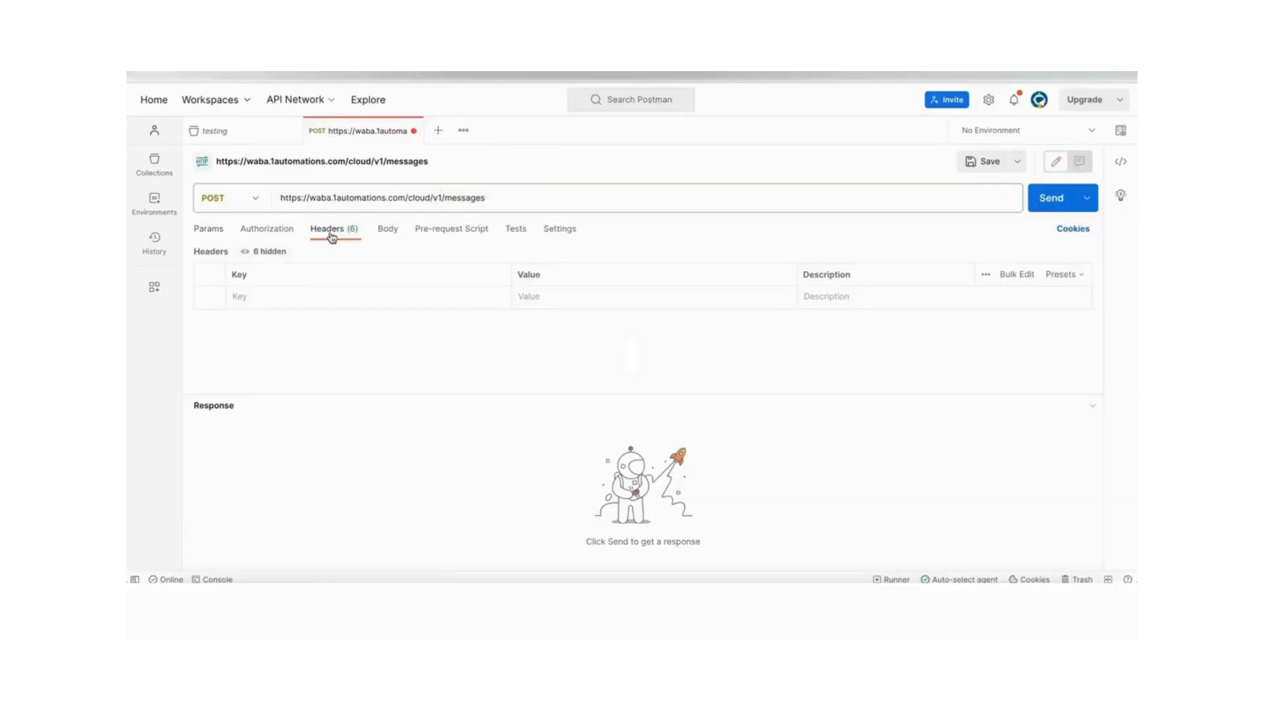
{"action": "left_click", "coordinate": [307, 297]}
{"action": "key", "text": "ctrl+v"}
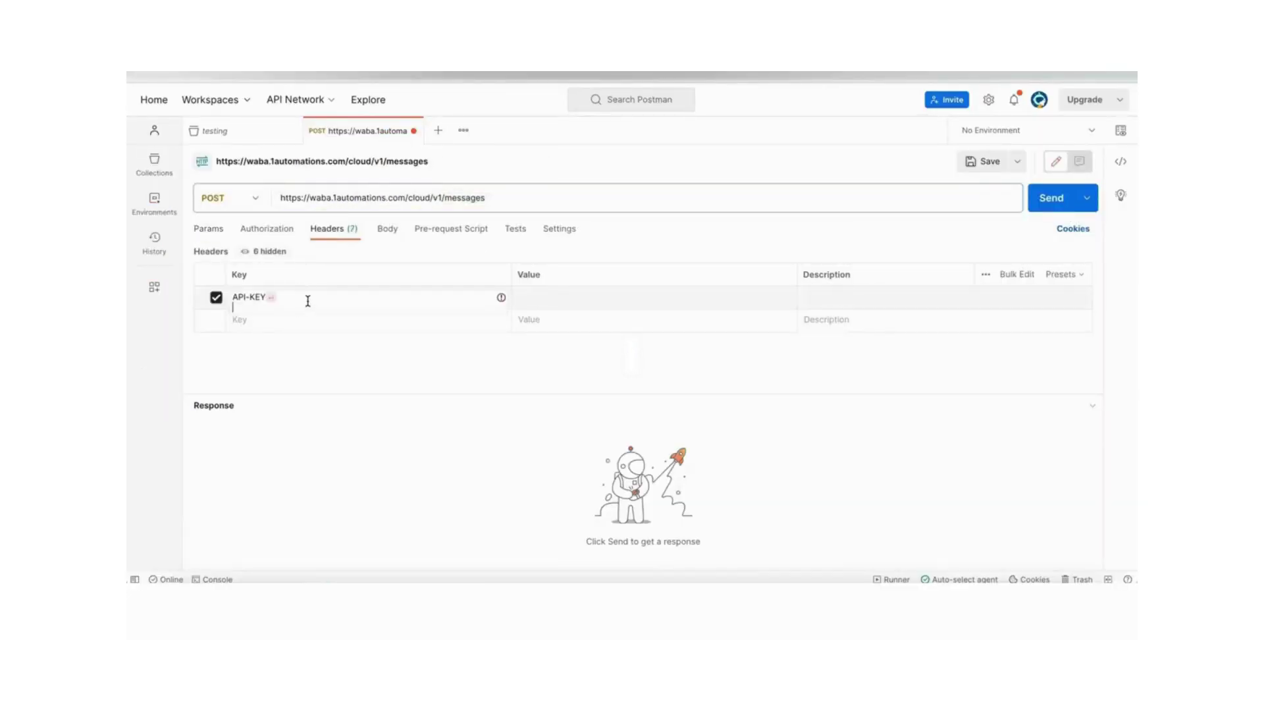
{"action": "key", "text": "BackSpace"}
Step: Copy the API key from the WABA account and paste it as the API-KEY header's value
{"action": "left_click", "coordinate": [584, 297]}
{"action": "key", "text": "alt+Tab"}
{"action": "left_click", "coordinate": [555, 324]}
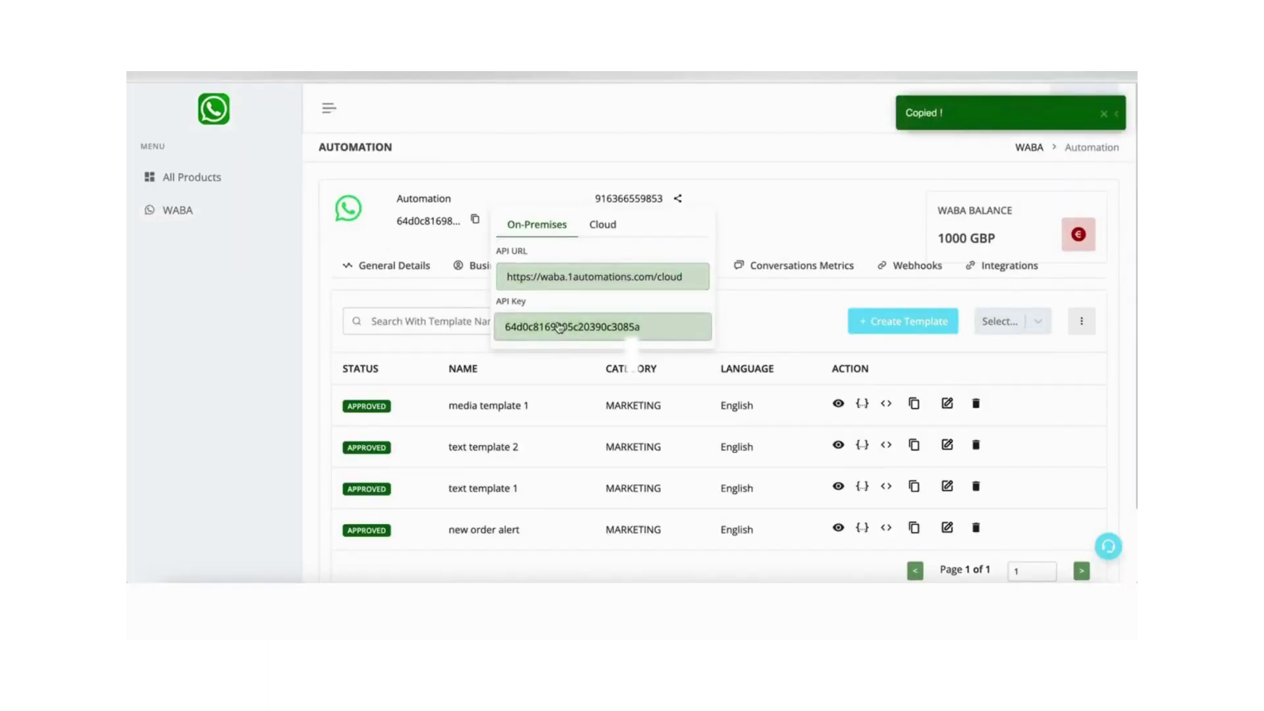
{"action": "double_click", "coordinate": [501, 329]}
{"action": "key", "text": "alt+Tab"}
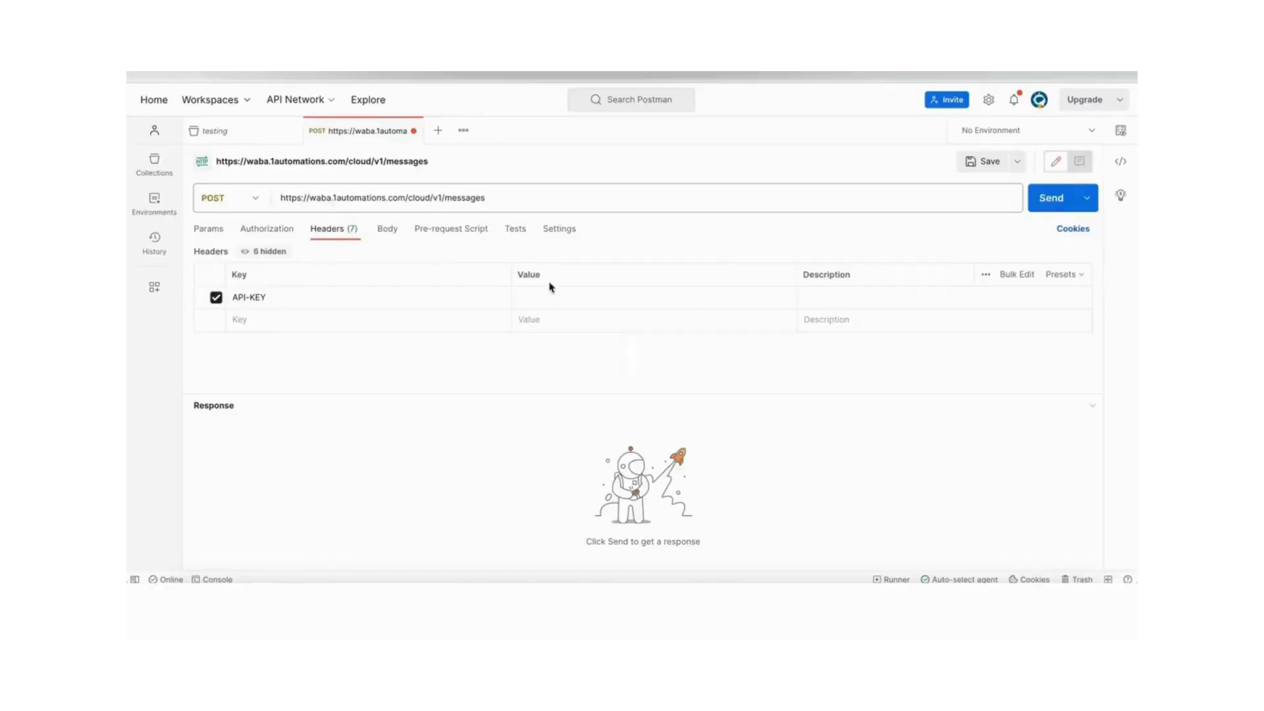
{"action": "key", "text": "ctrl+v"}
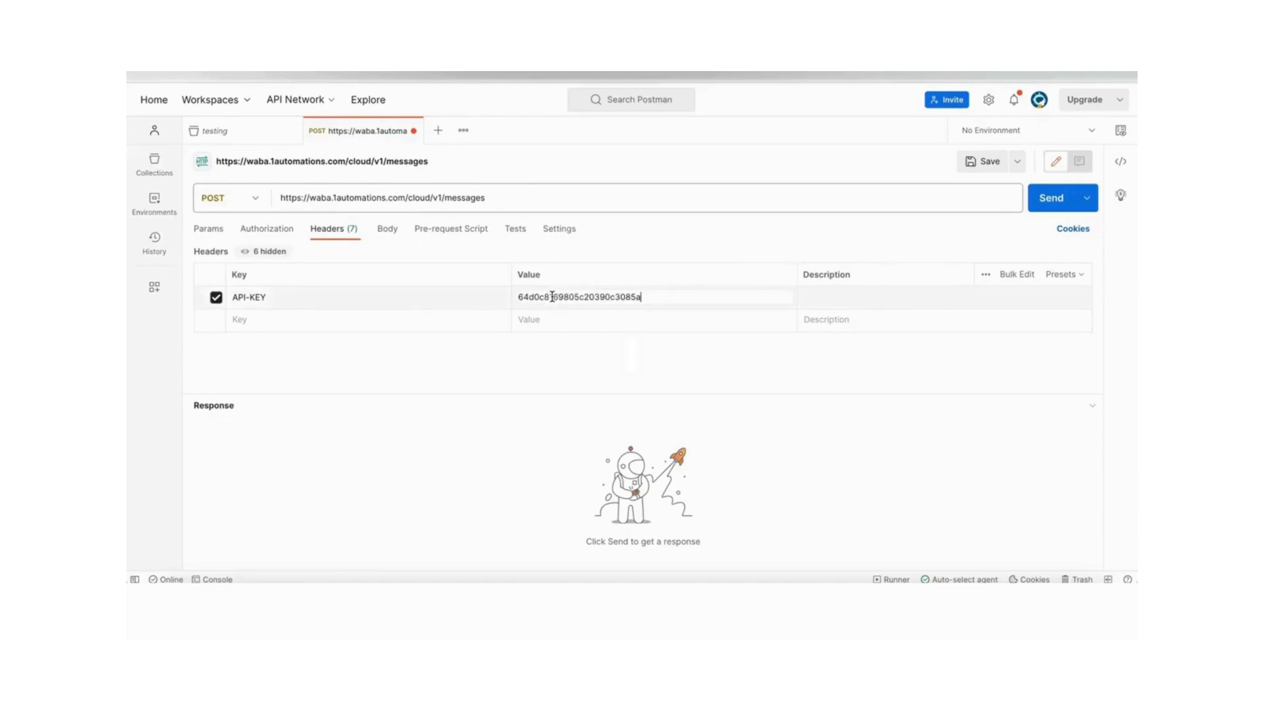
Step: Set the request body to raw with the JSON format
{"action": "left_click", "coordinate": [385, 231]}
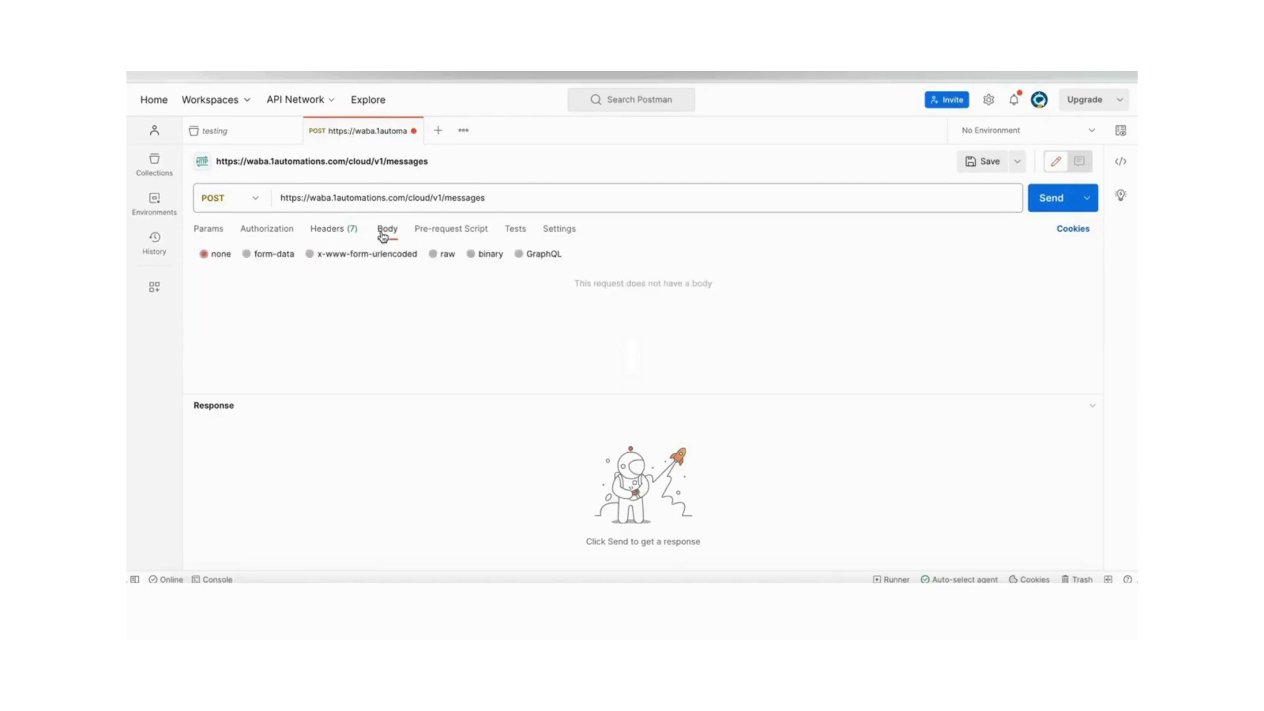
{"action": "left_click", "coordinate": [433, 254]}
{"action": "left_click", "coordinate": [589, 256]}
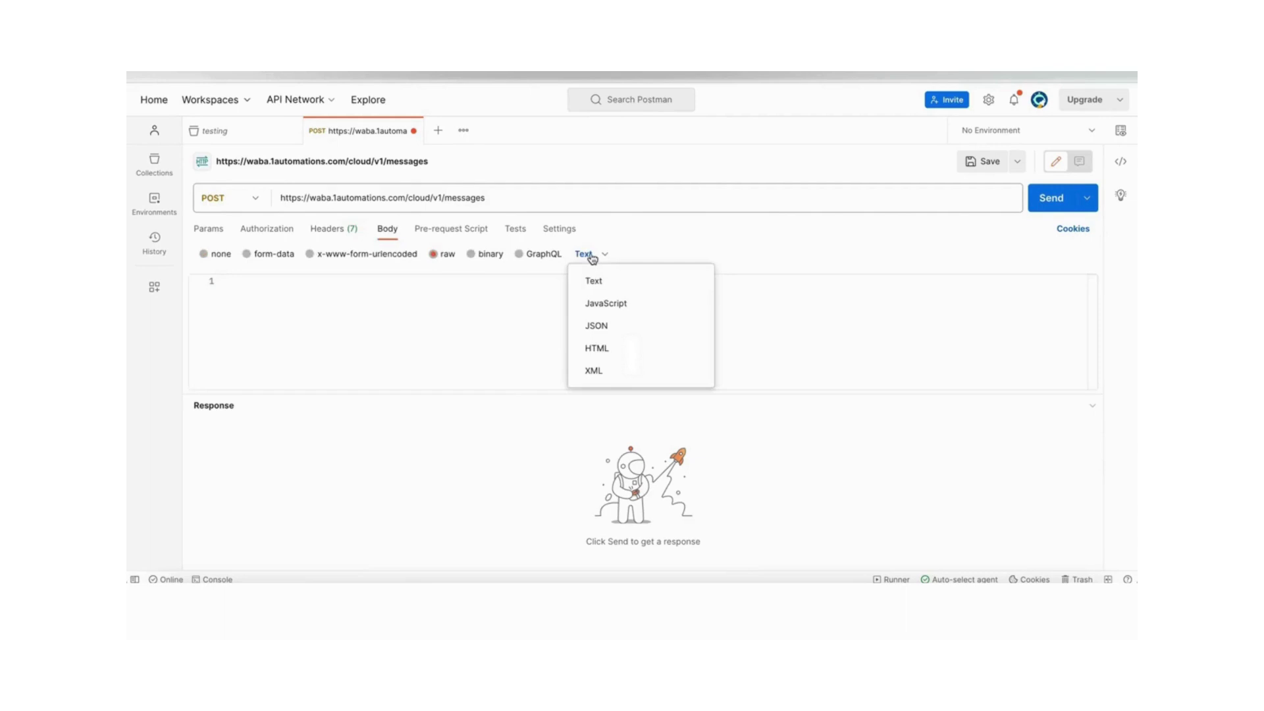
{"action": "left_click", "coordinate": [599, 325]}
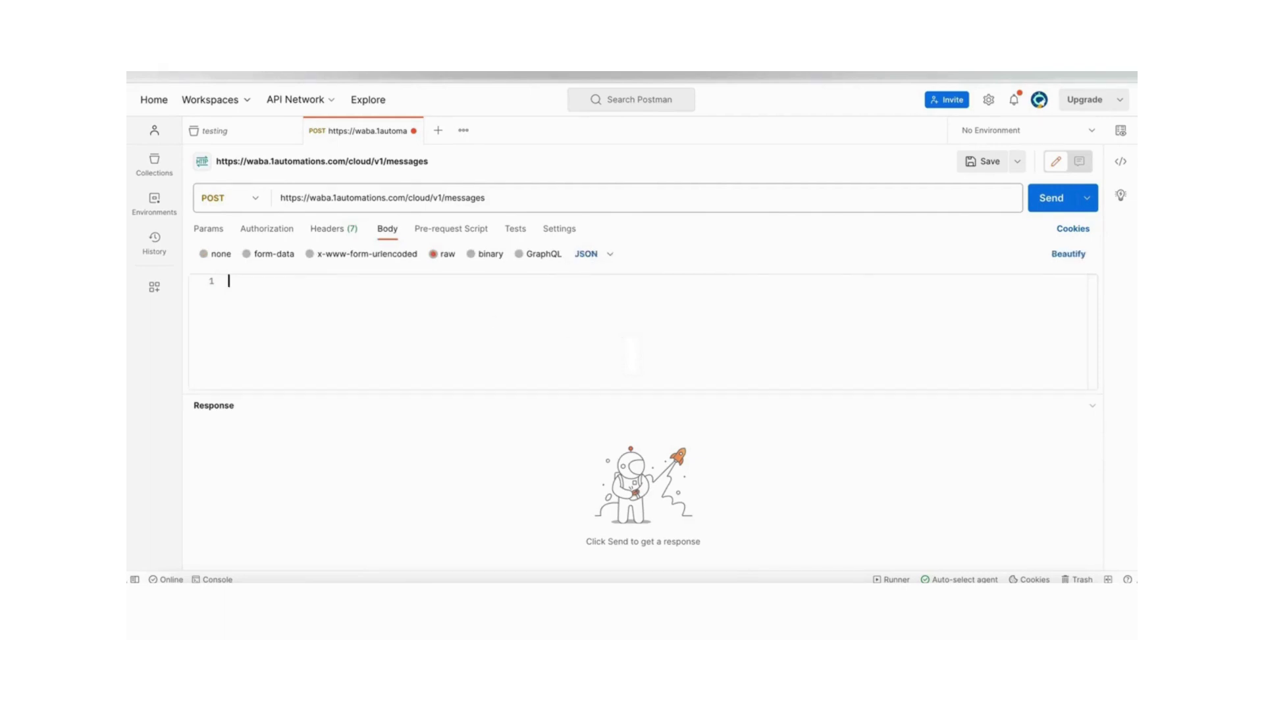
Step: Examine the full sample JSON body in the documentation and the message preview of text template 2 in the WABA account
{"action": "key", "text": "ctrl+Tab"}
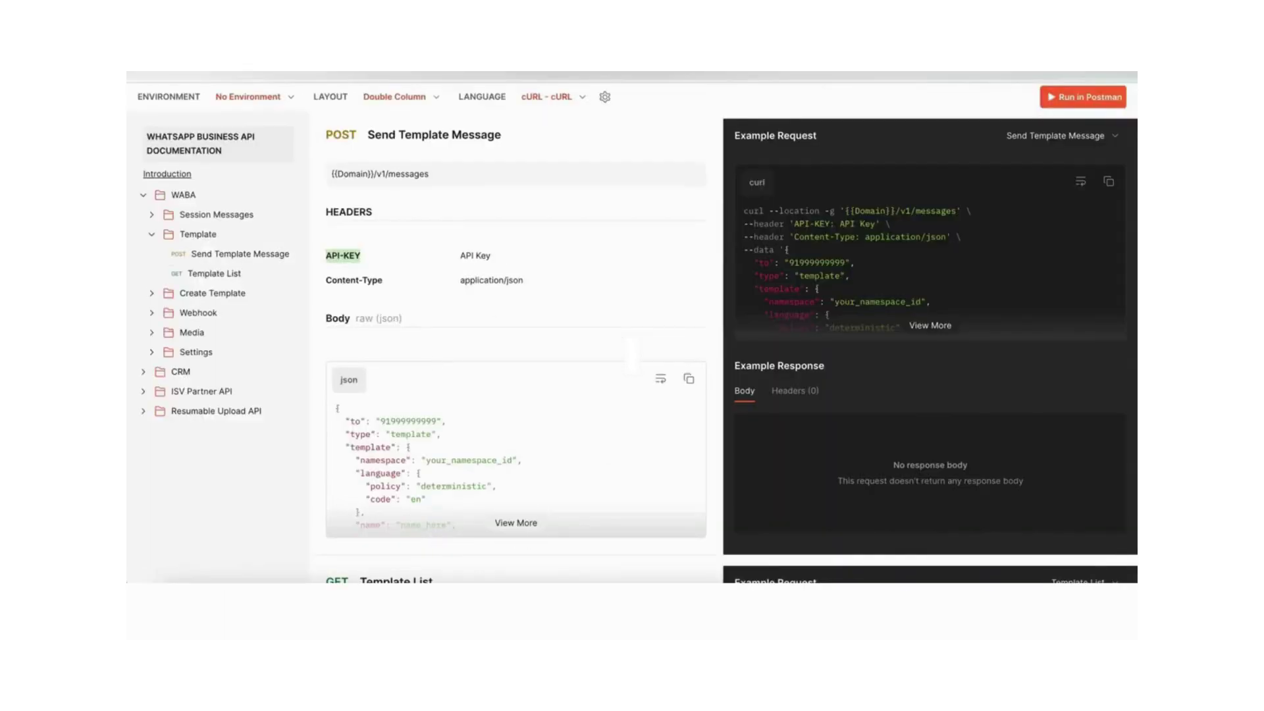
{"action": "left_click", "coordinate": [516, 523]}
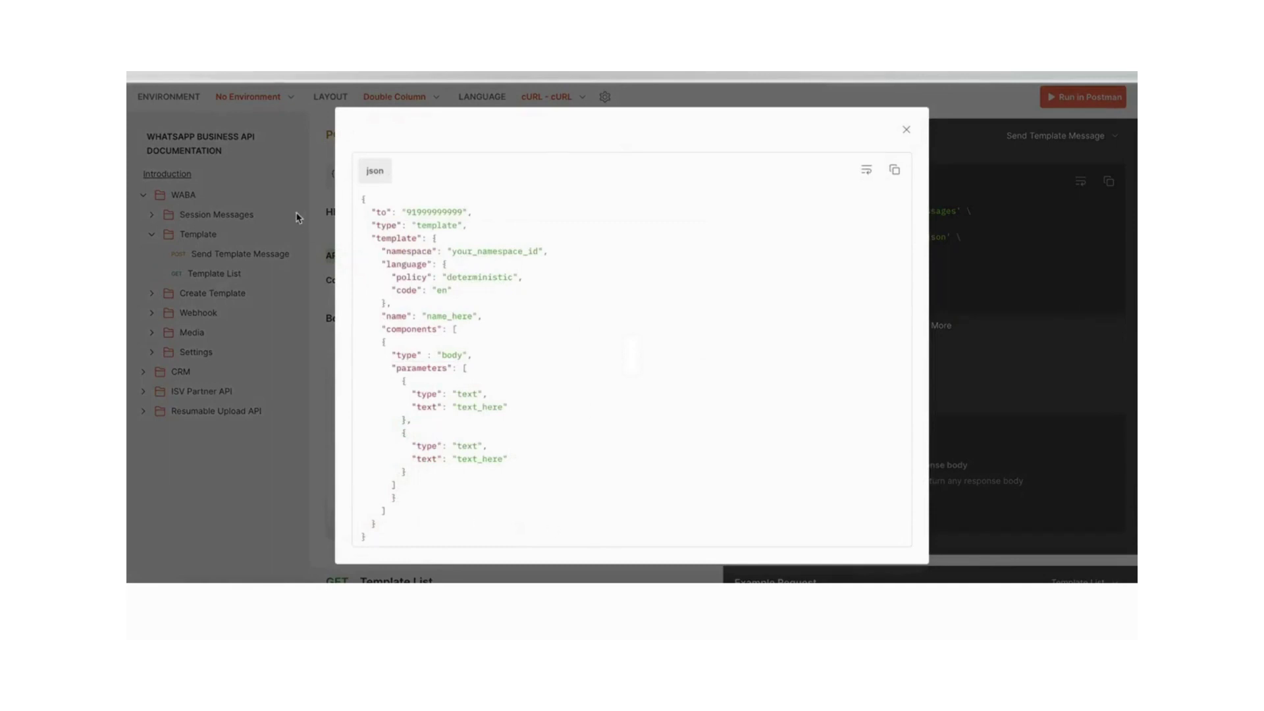
{"action": "left_click", "coordinate": [905, 130]}
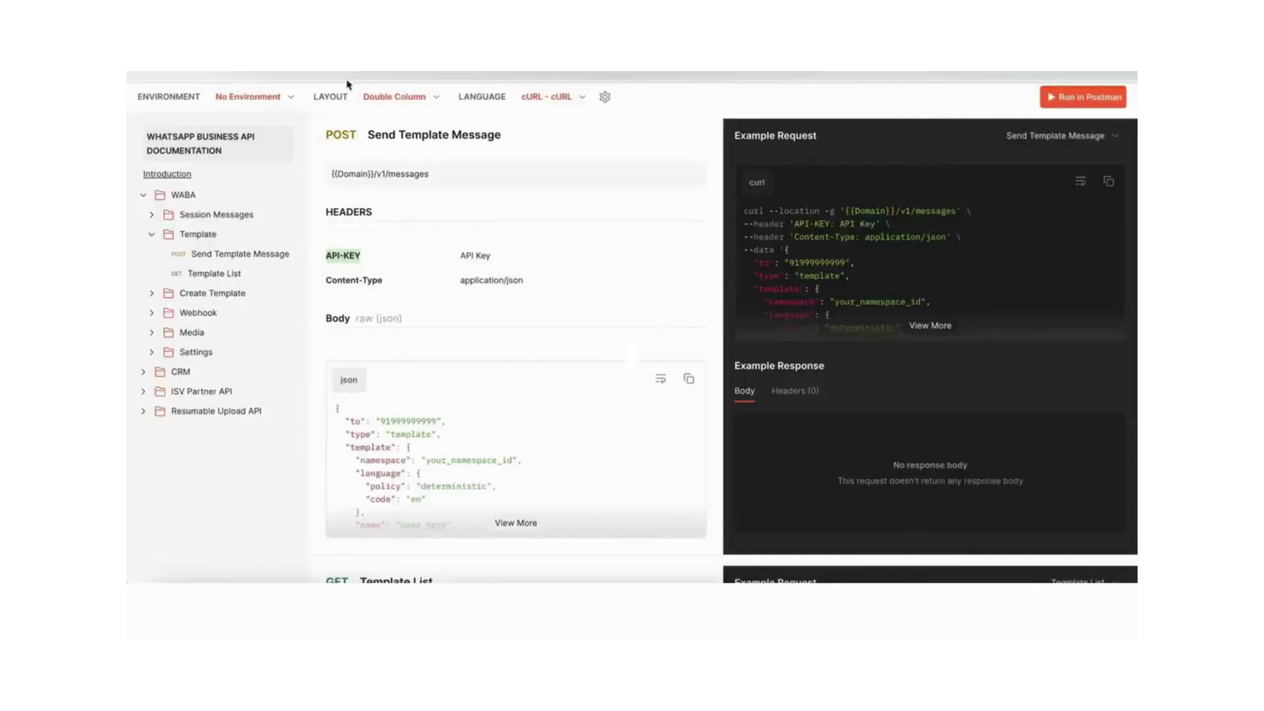
{"action": "key", "text": "ctrl+Tab"}
{"action": "left_click", "coordinate": [768, 335]}
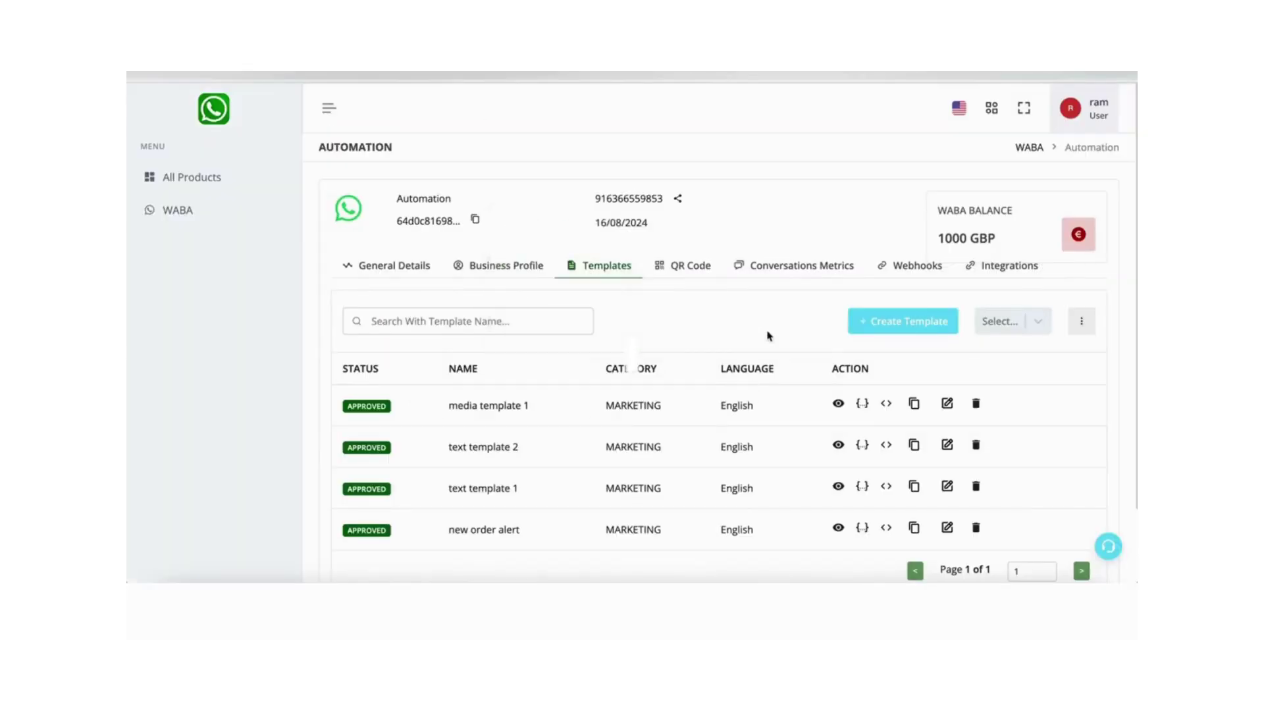
{"action": "scroll", "coordinate": [769, 337], "scroll_direction": "down", "scroll_amount": 1}
{"action": "scroll", "coordinate": [769, 334], "scroll_direction": "up", "scroll_amount": 1}
{"action": "left_click", "coordinate": [838, 445]}
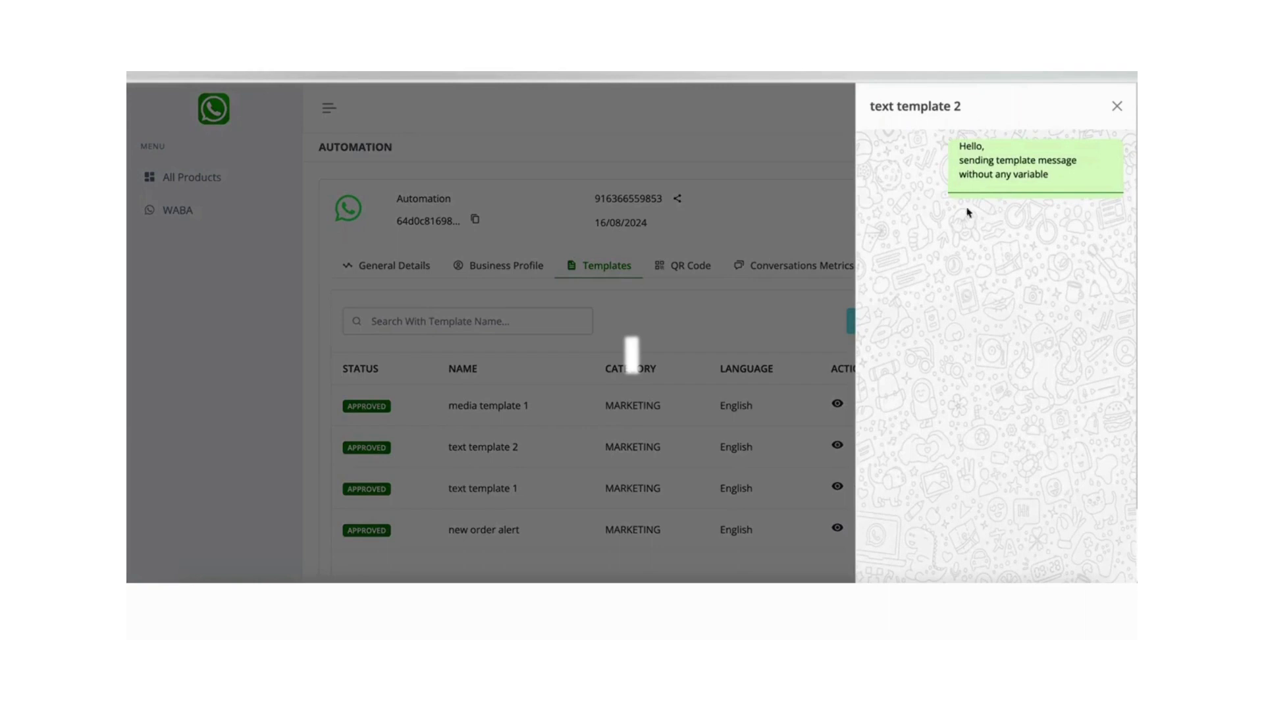
{"action": "left_click_drag", "start_coordinate": [953, 146], "coordinate": [1067, 192]}
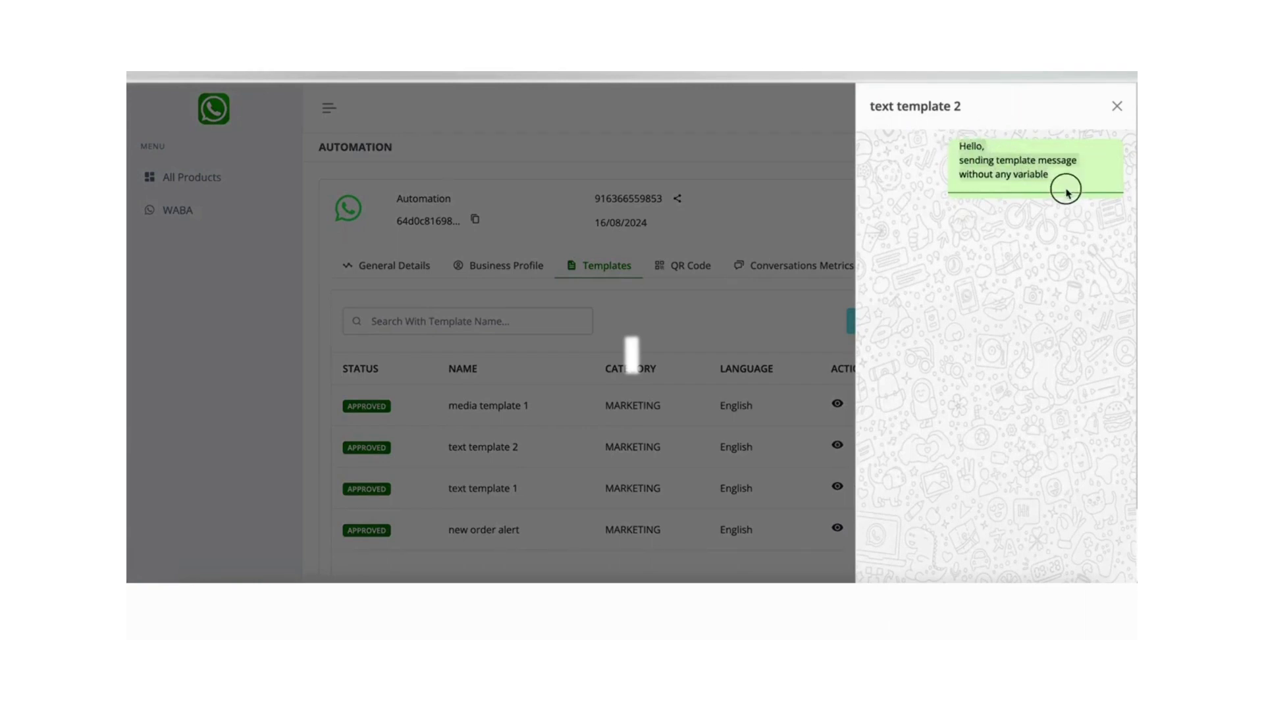
{"action": "left_click", "coordinate": [697, 442]}
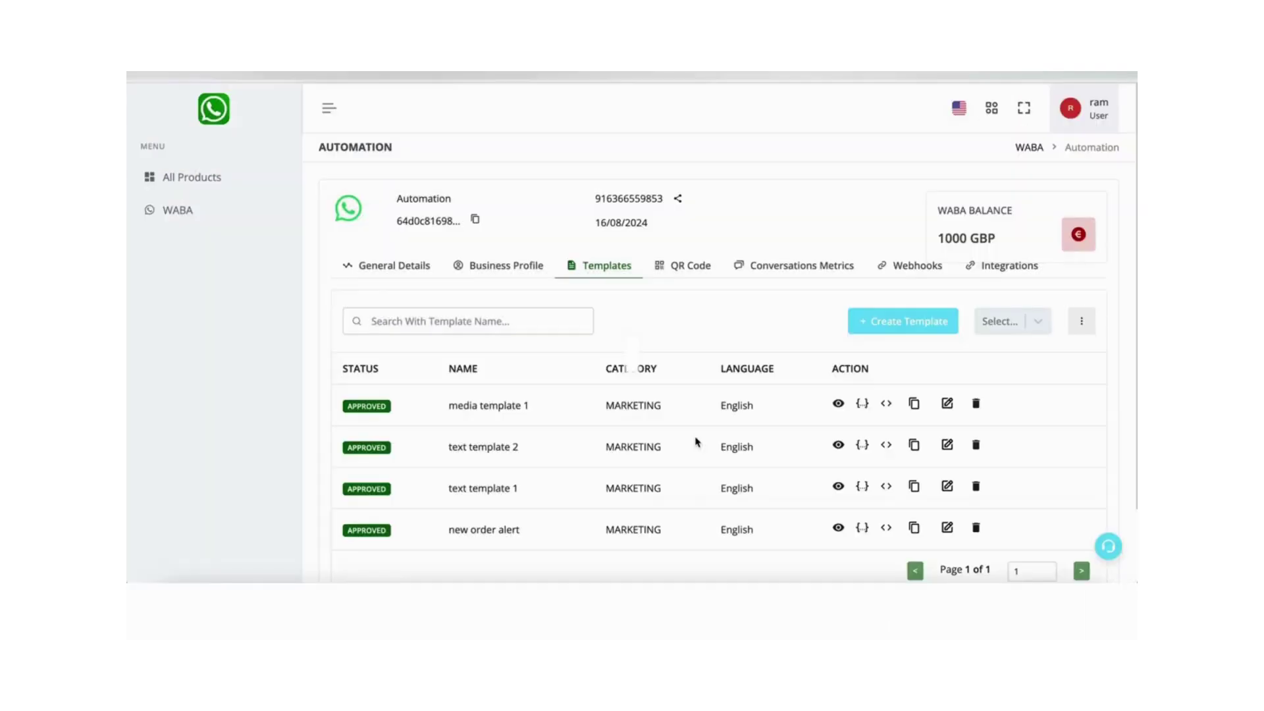
Step: Copy the JSON of text template 2 from the WABA template list and paste it into the request body
{"action": "left_click", "coordinate": [864, 447]}
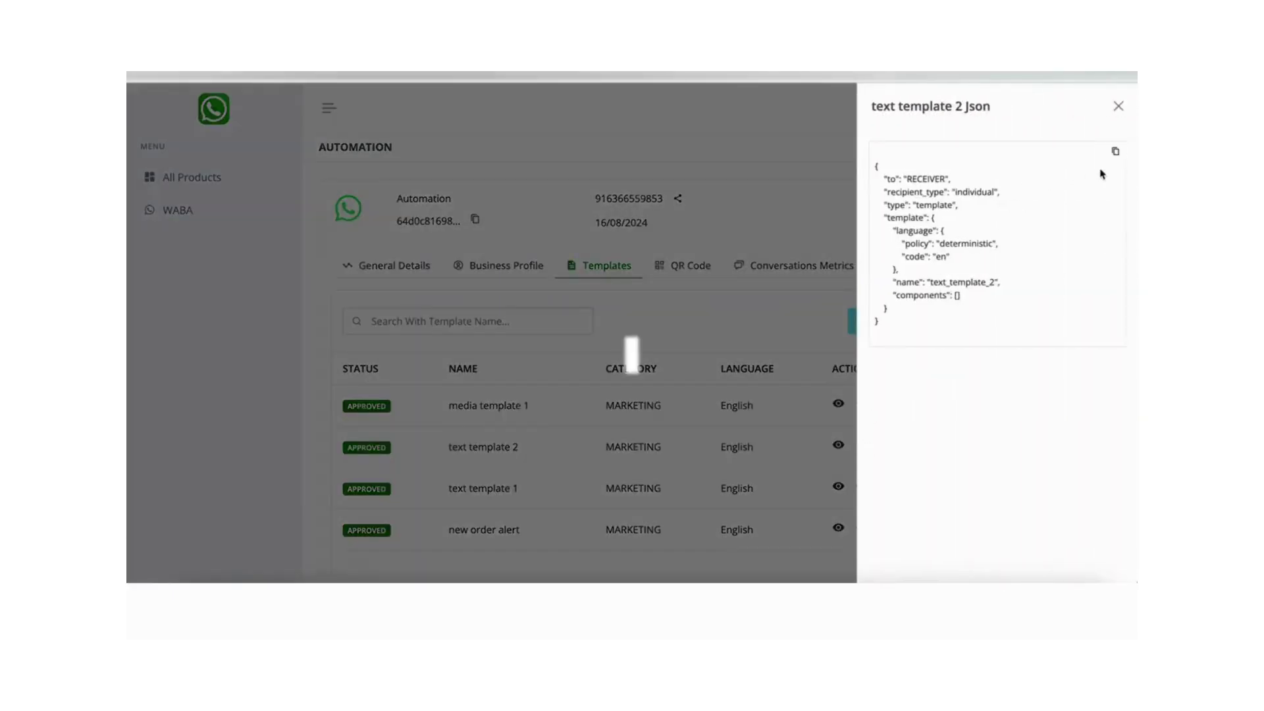
{"action": "left_click", "coordinate": [1115, 152]}
{"action": "left_click", "coordinate": [554, 438]}
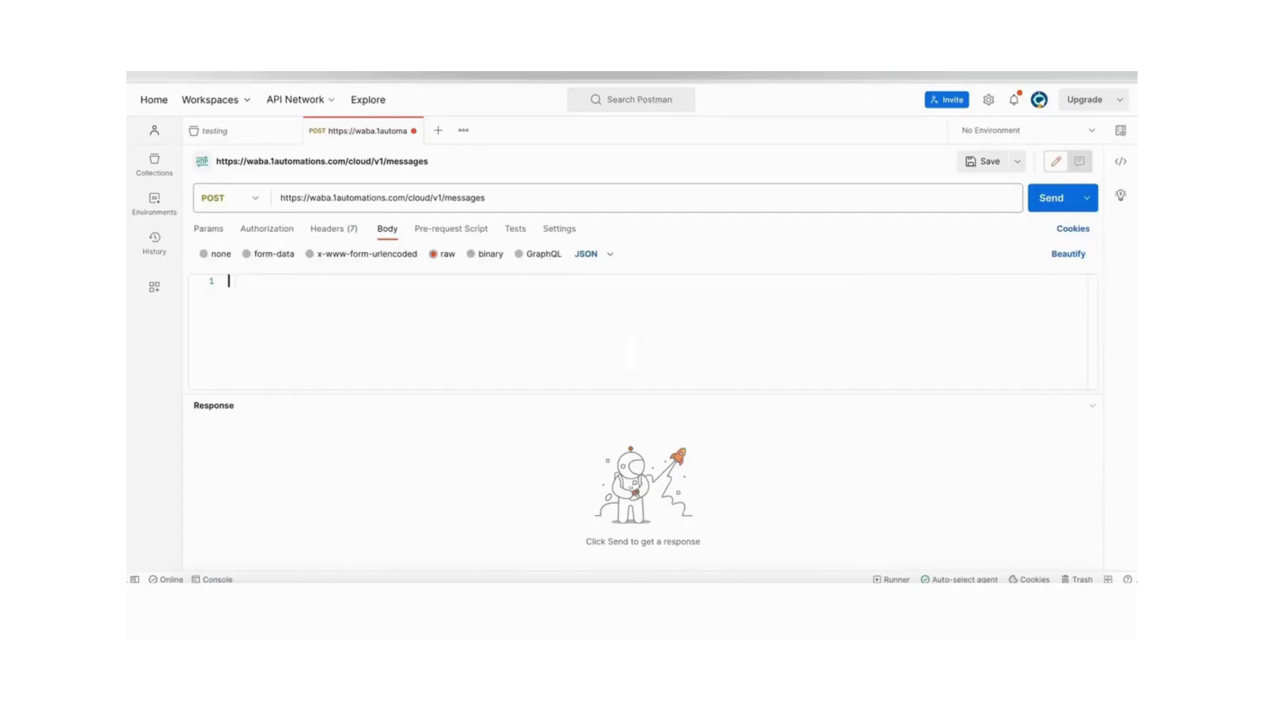
{"action": "key", "text": "ctrl+v"}
Step: Replace RECEIVER in the body's "to" field with the recipient's phone number and send the request
{"action": "scroll", "coordinate": [437, 299], "scroll_direction": "up", "scroll_amount": 3}
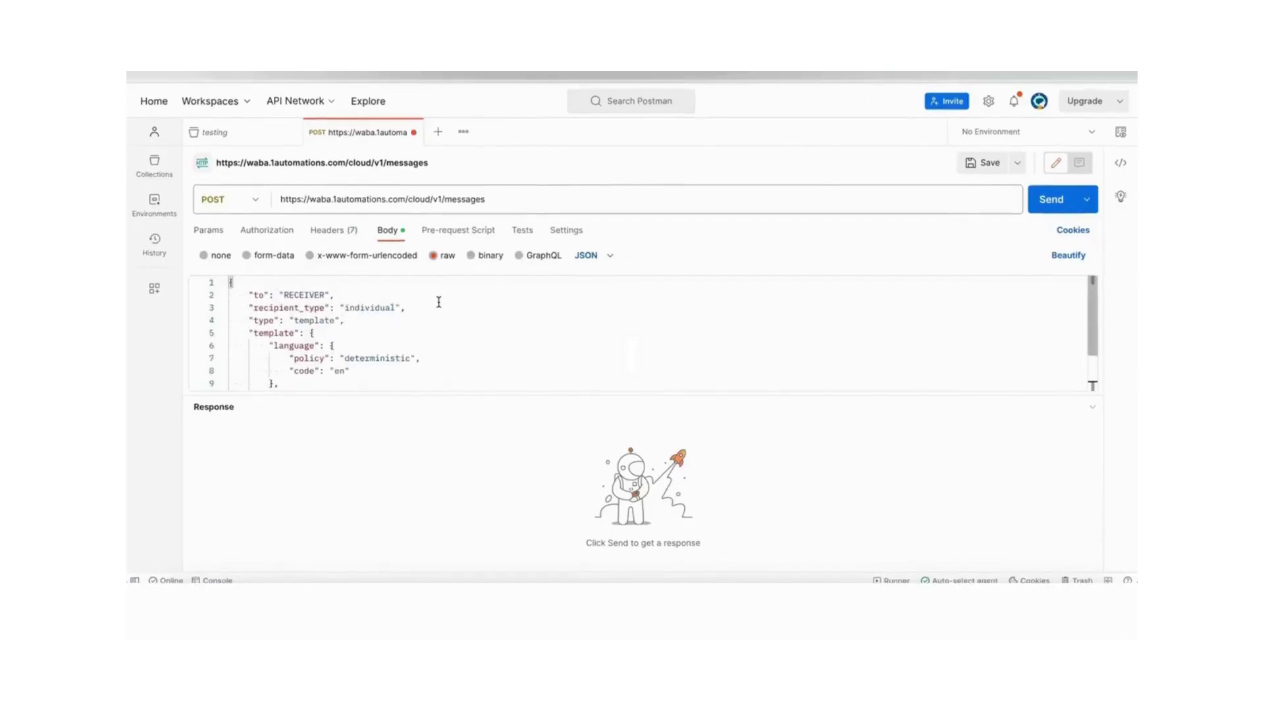
{"action": "double_click", "coordinate": [296, 293]}
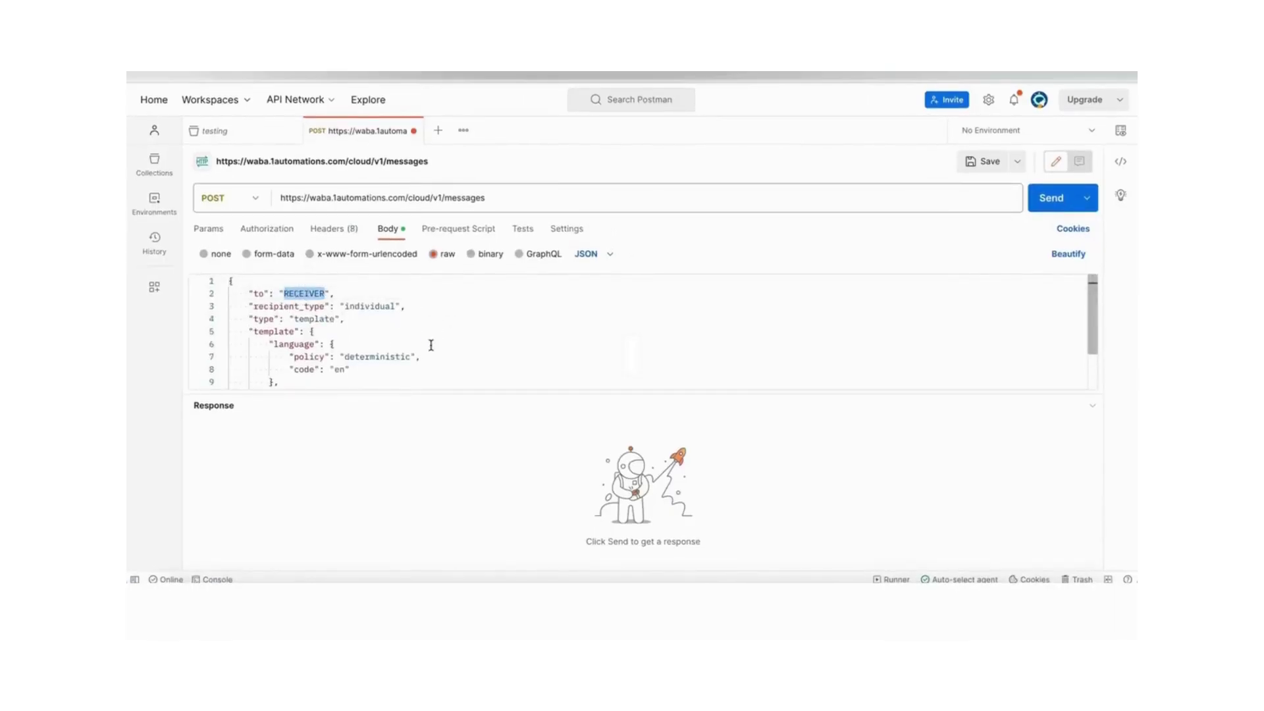
{"action": "type", "text": "919"}
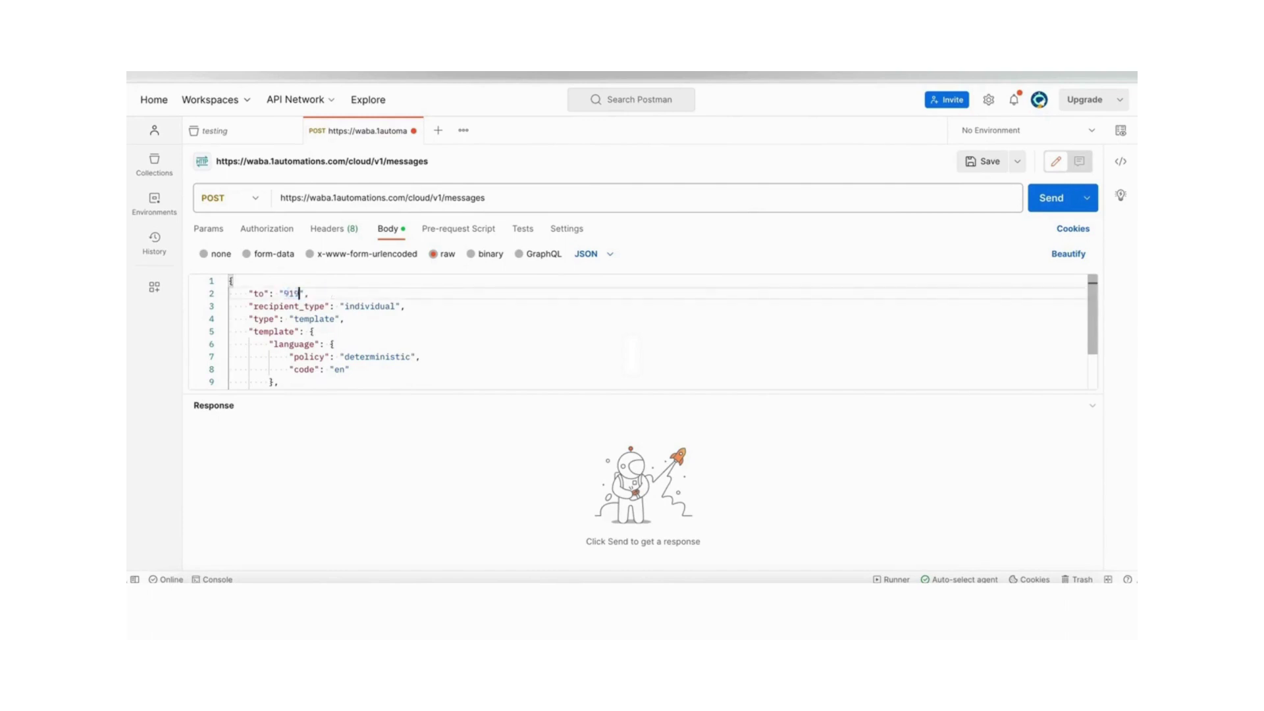
{"action": "type", "text": "09"}
{"action": "left_click", "coordinate": [1056, 197]}
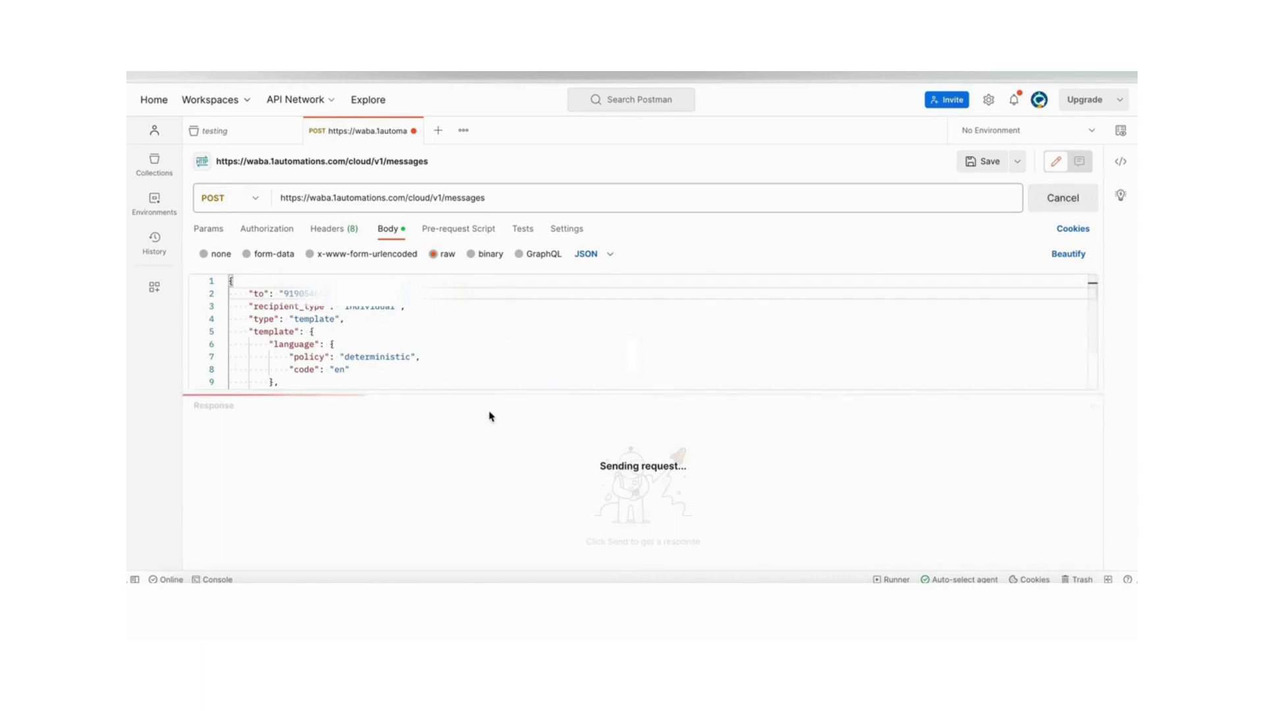
Step: Examine the response's message ID, the components array in the request body, and the message preview of text template 2
{"action": "scroll", "coordinate": [508, 490], "scroll_direction": "down", "scroll_amount": 2}
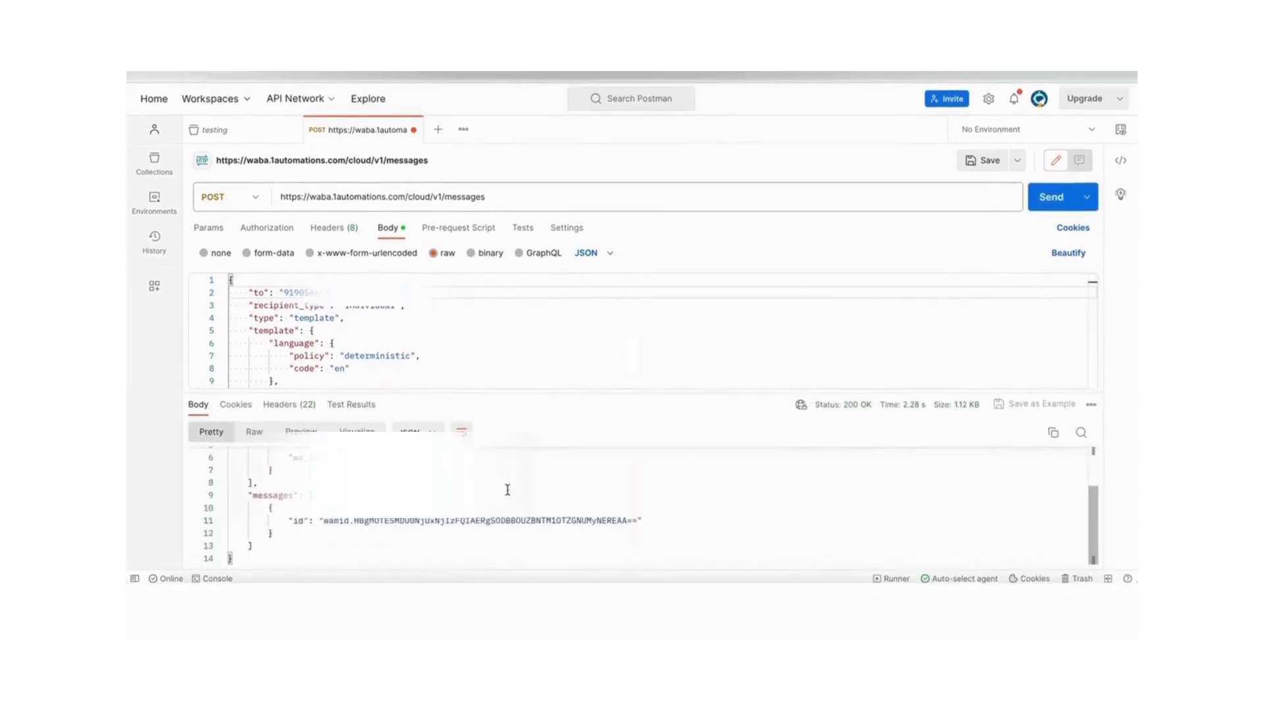
{"action": "scroll", "coordinate": [474, 338], "scroll_direction": "down", "scroll_amount": 2}
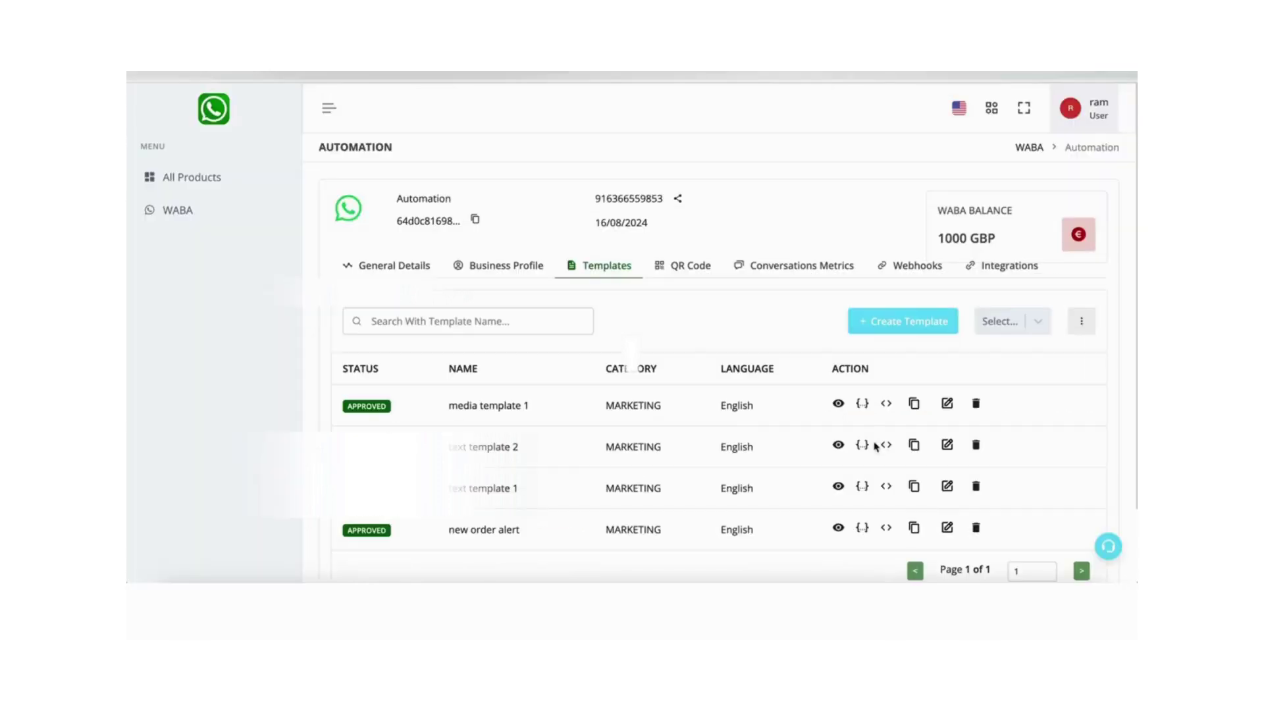
{"action": "left_click", "coordinate": [838, 445]}
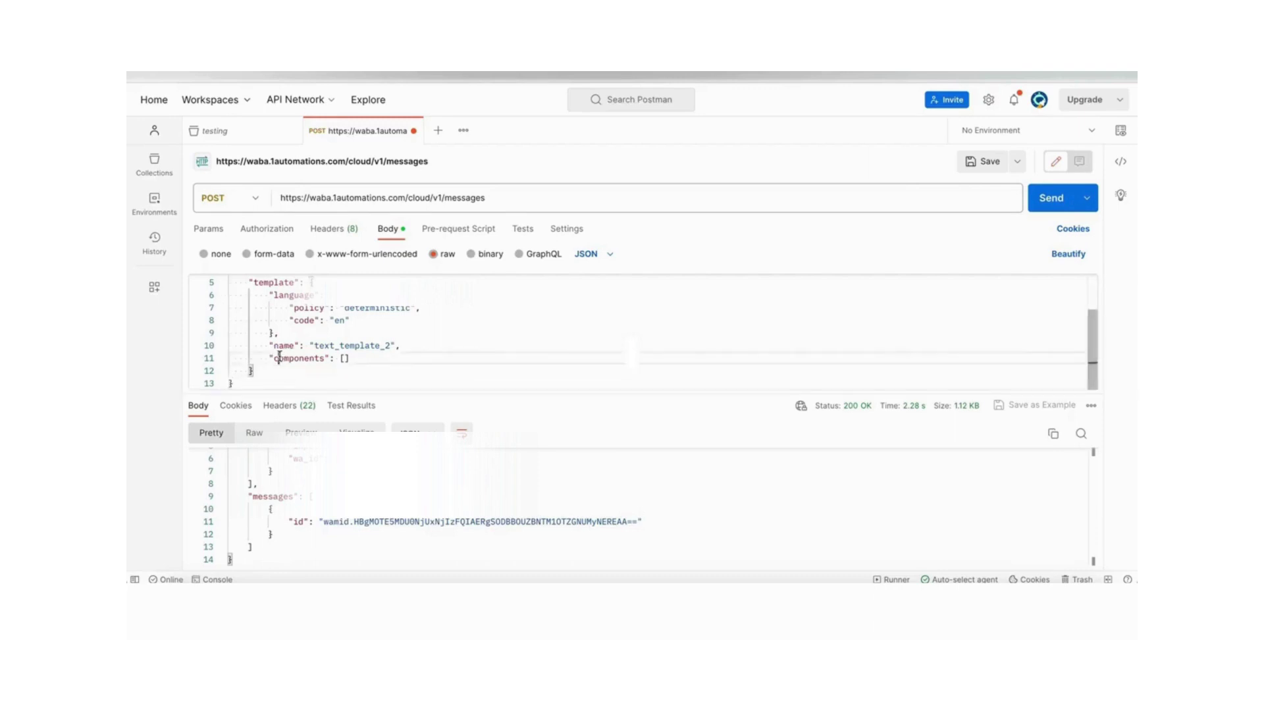
{"action": "triple_click", "coordinate": [279, 357]}
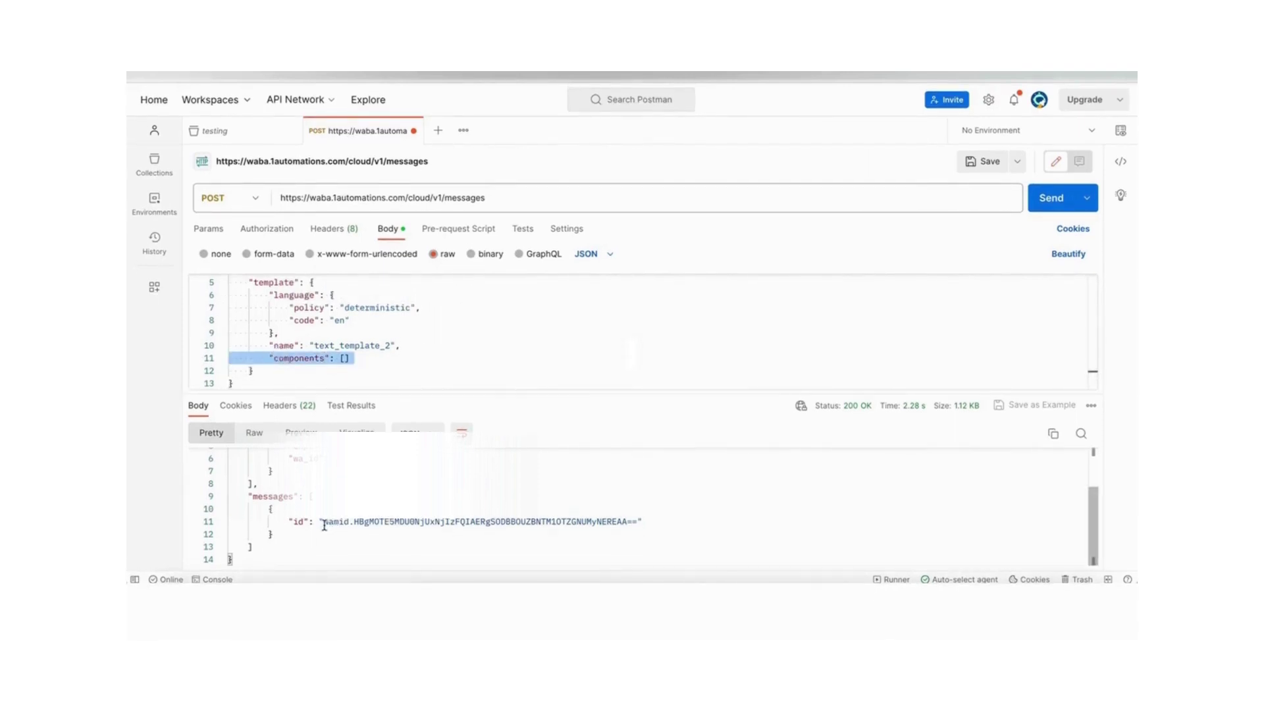
{"action": "left_click_drag", "start_coordinate": [324, 524], "coordinate": [634, 522]}
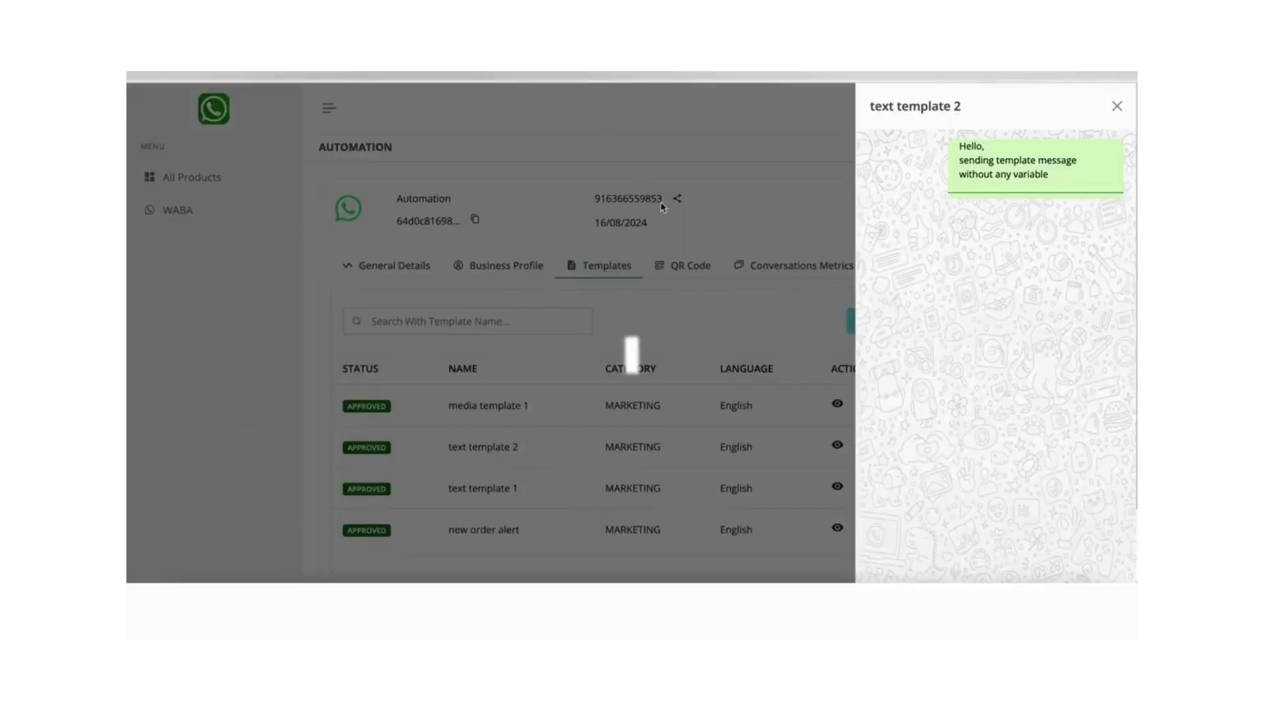
{"action": "left_click", "coordinate": [676, 293]}
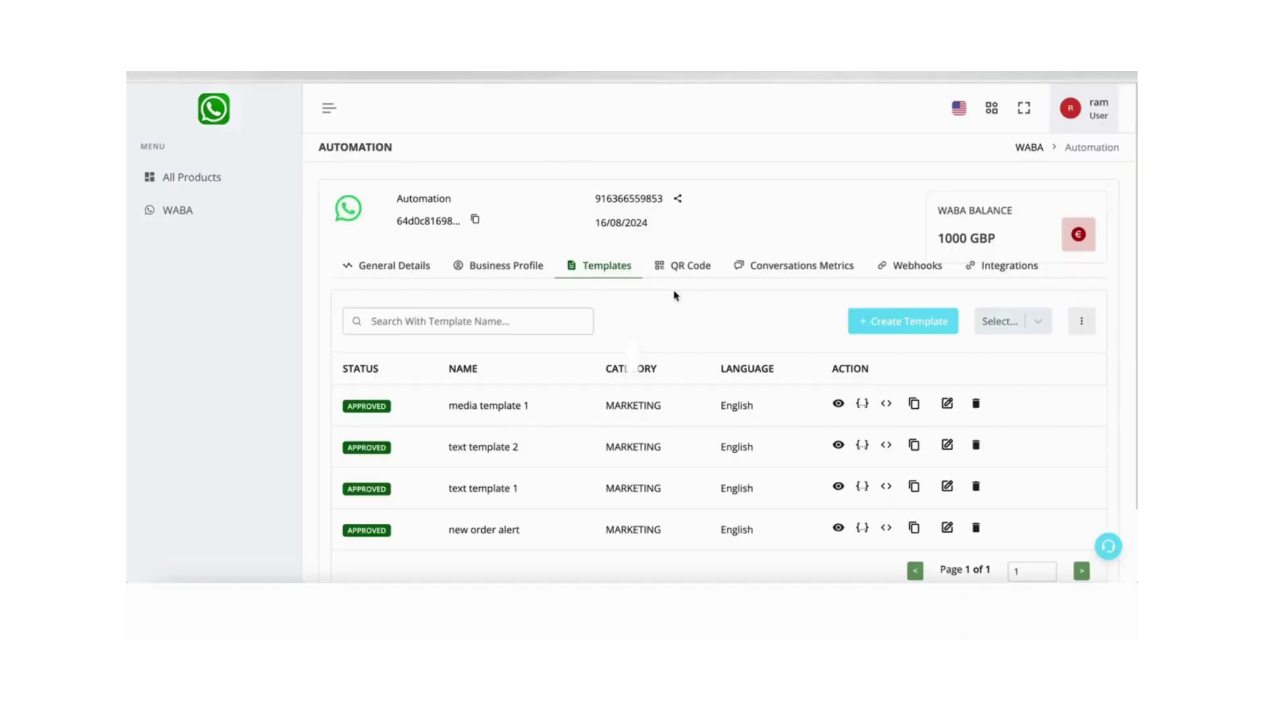
Step: Start a new webhook in the WABA account and title it test
{"action": "left_click", "coordinate": [919, 276]}
{"action": "left_click", "coordinate": [891, 275]}
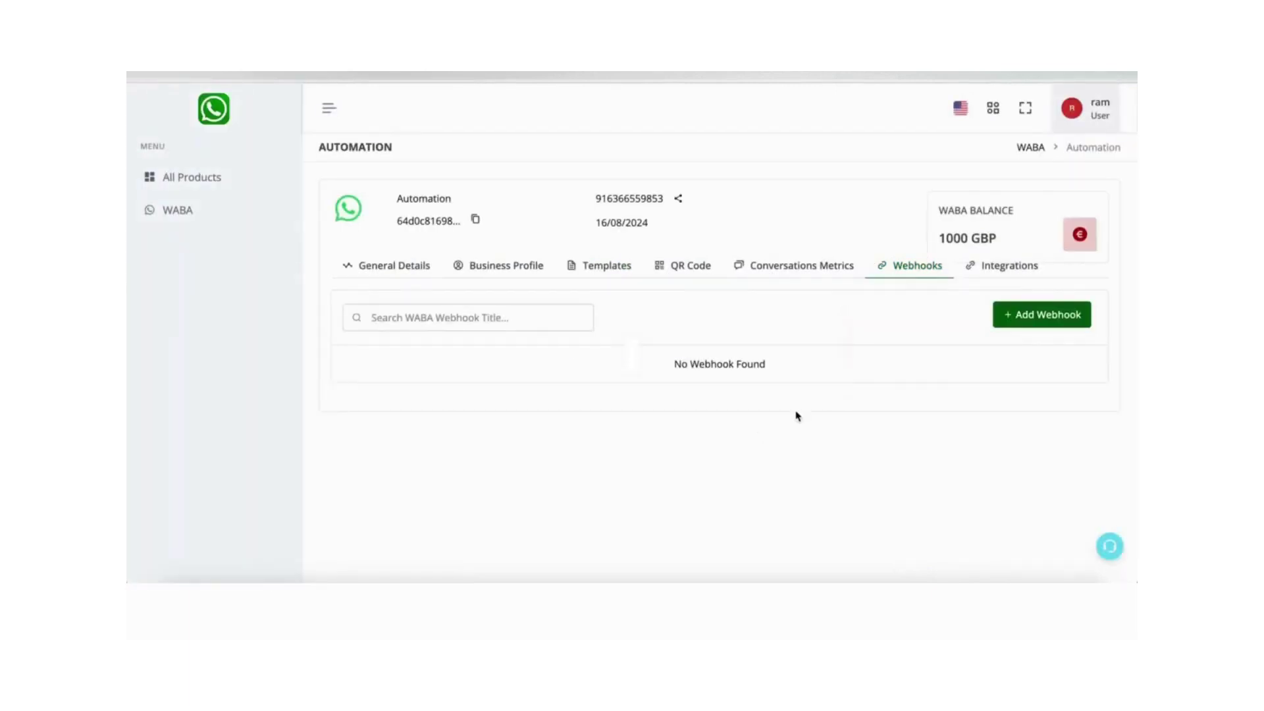
{"action": "left_click", "coordinate": [1032, 324]}
{"action": "left_click", "coordinate": [601, 220]}
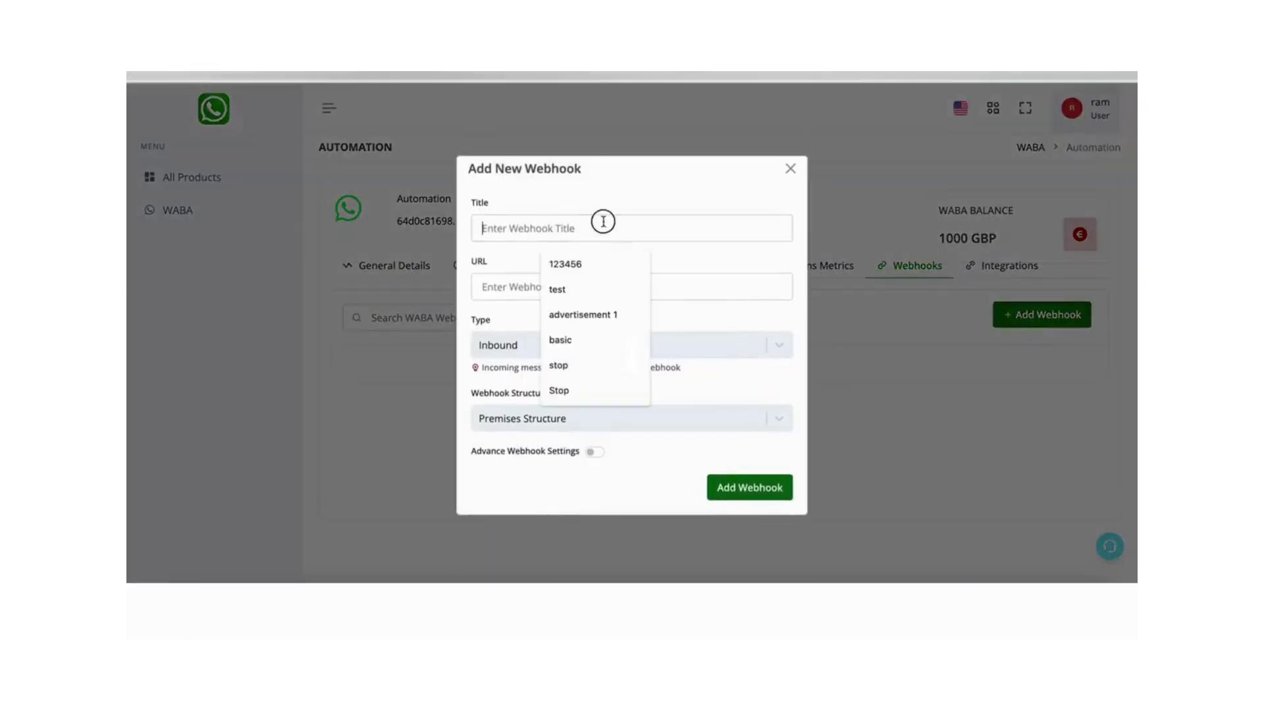
{"action": "type", "text": "test"}
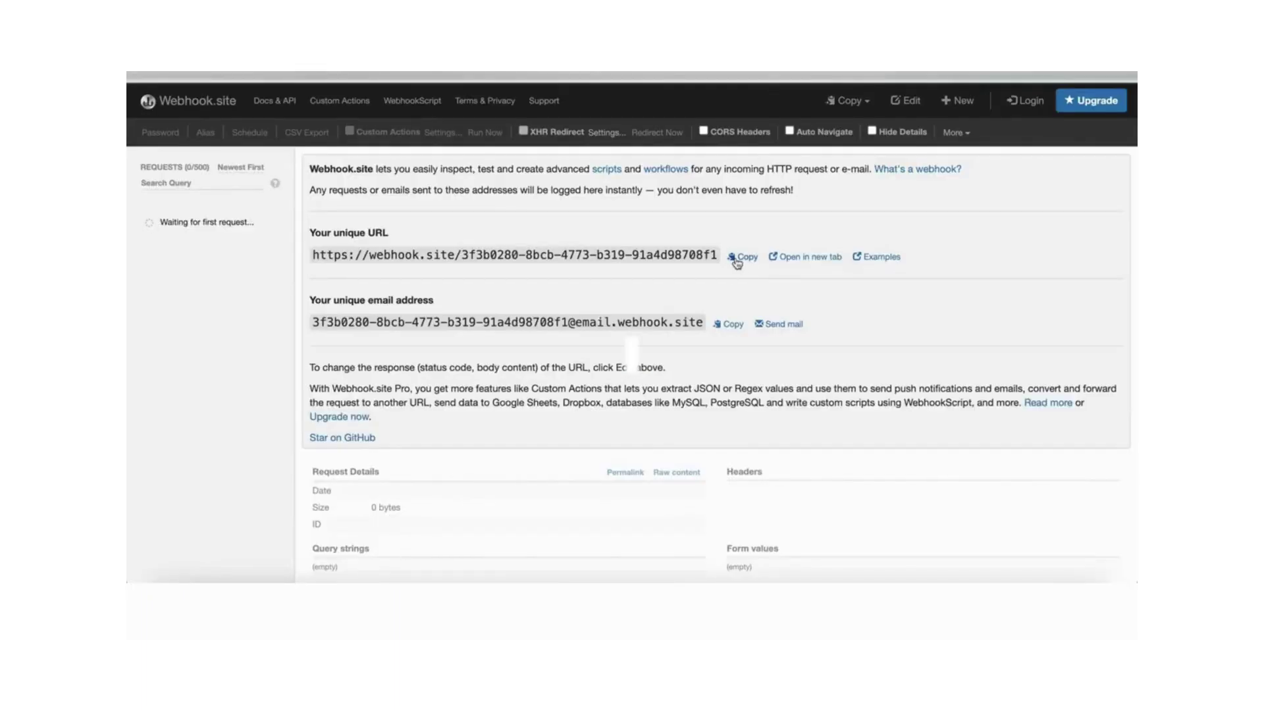
Step: Copy the unique URL from Webhook.site and paste it as the new webhook's URL
{"action": "left_click", "coordinate": [730, 256]}
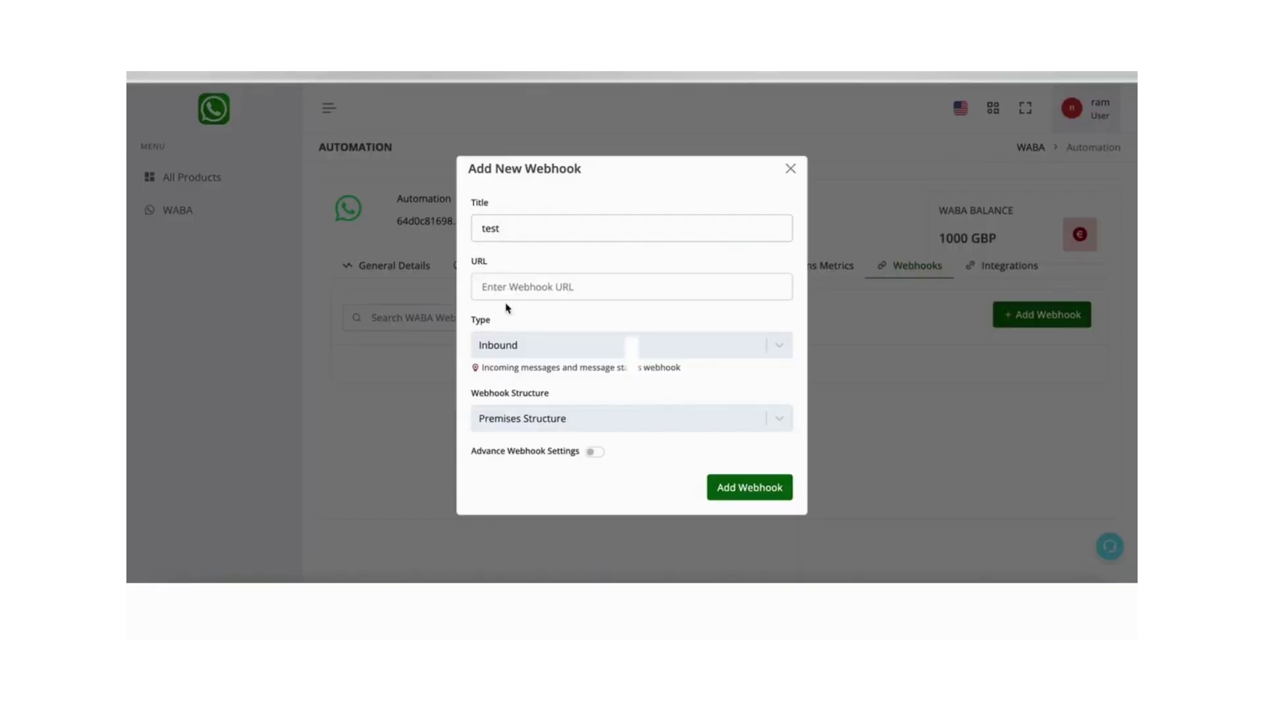
{"action": "left_click", "coordinate": [517, 281]}
{"action": "key", "text": "ctrl+v"}
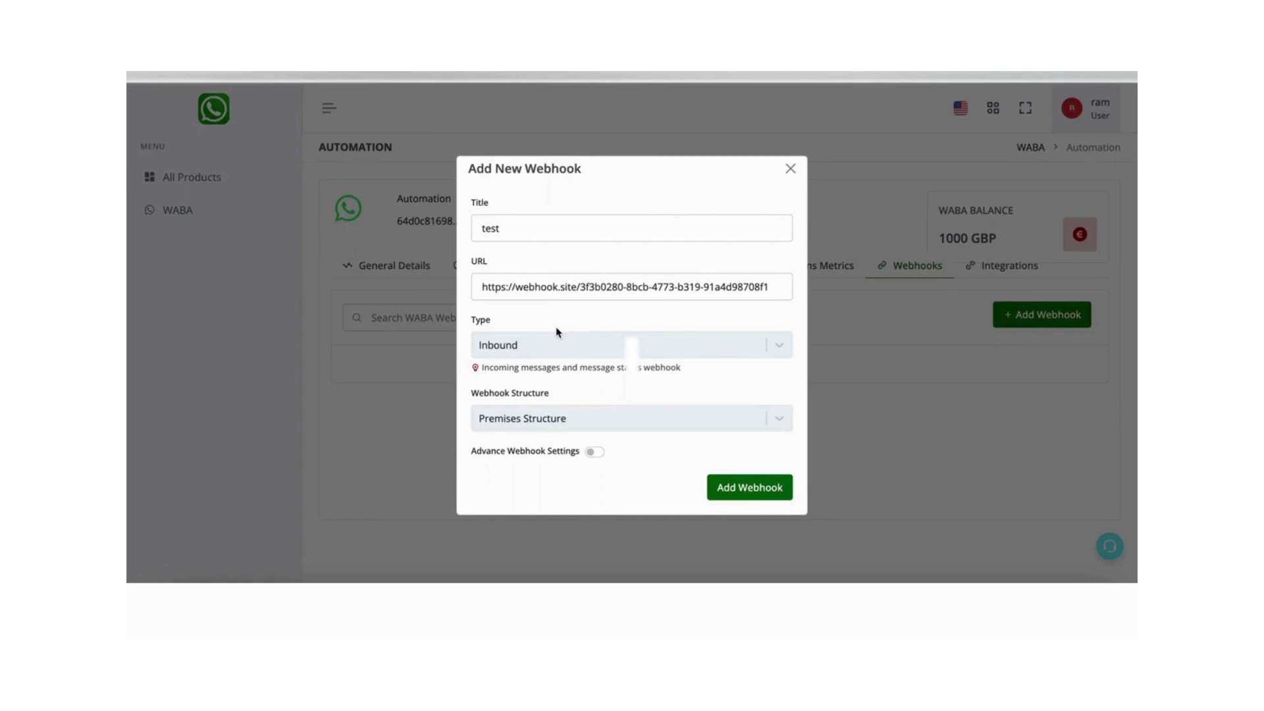
Step: Choose the Inbound type, keep Premises Structure as the webhook structure, and add the webhook
{"action": "left_click", "coordinate": [520, 354]}
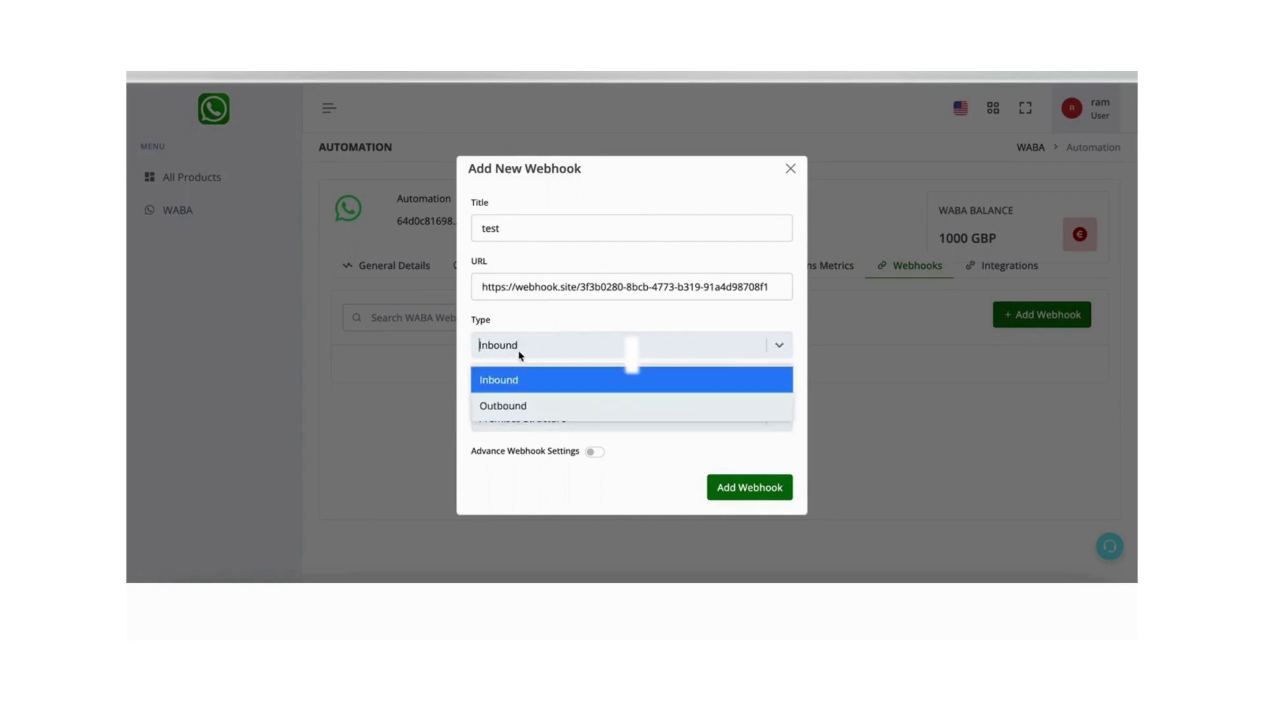
{"action": "left_click", "coordinate": [519, 391]}
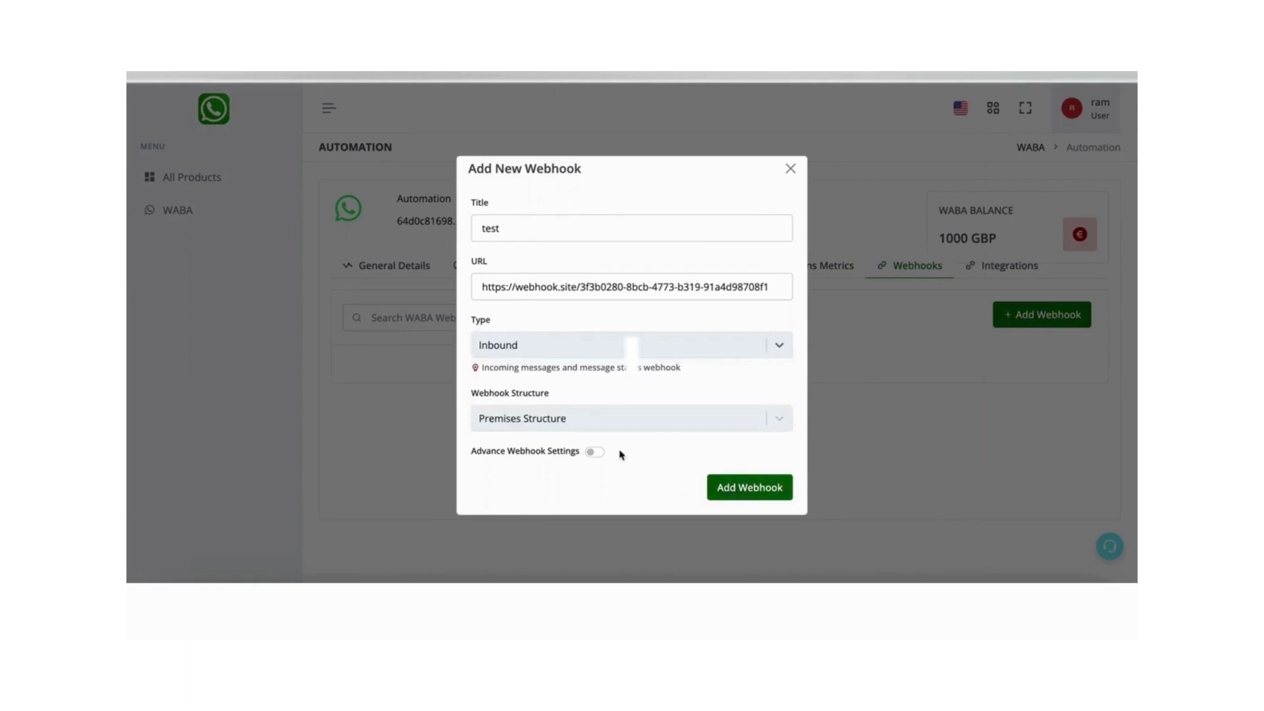
{"action": "left_click", "coordinate": [596, 425]}
{"action": "left_click", "coordinate": [597, 461]}
{"action": "left_click", "coordinate": [727, 492]}
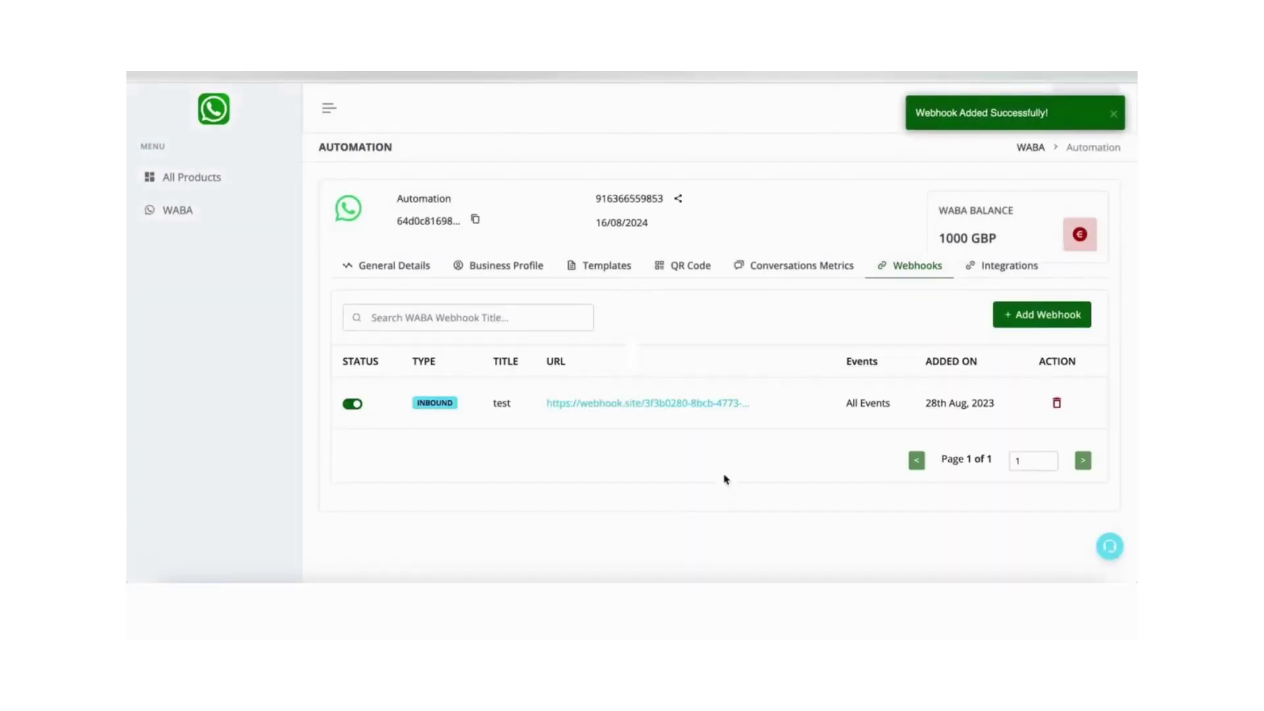
Step: Examine the message preview of media template 1 in the template list
{"action": "left_click", "coordinate": [606, 265]}
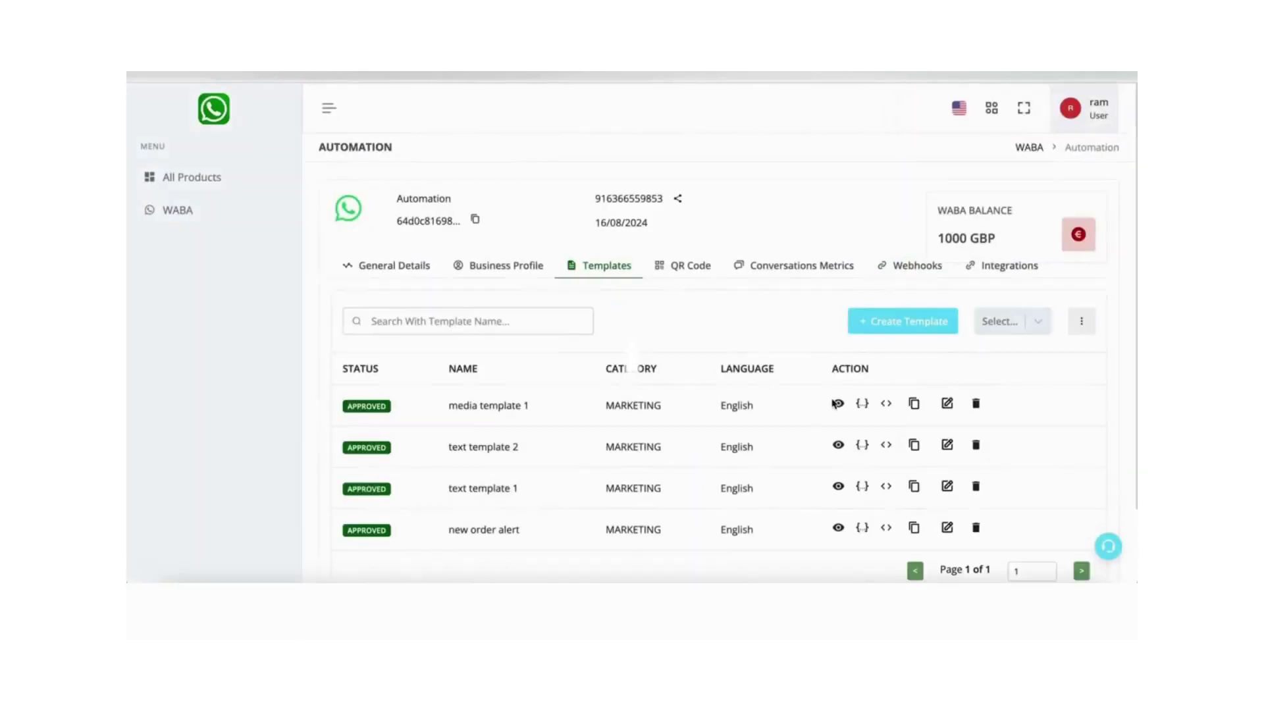
{"action": "double_click", "coordinate": [463, 400]}
{"action": "left_click", "coordinate": [838, 404]}
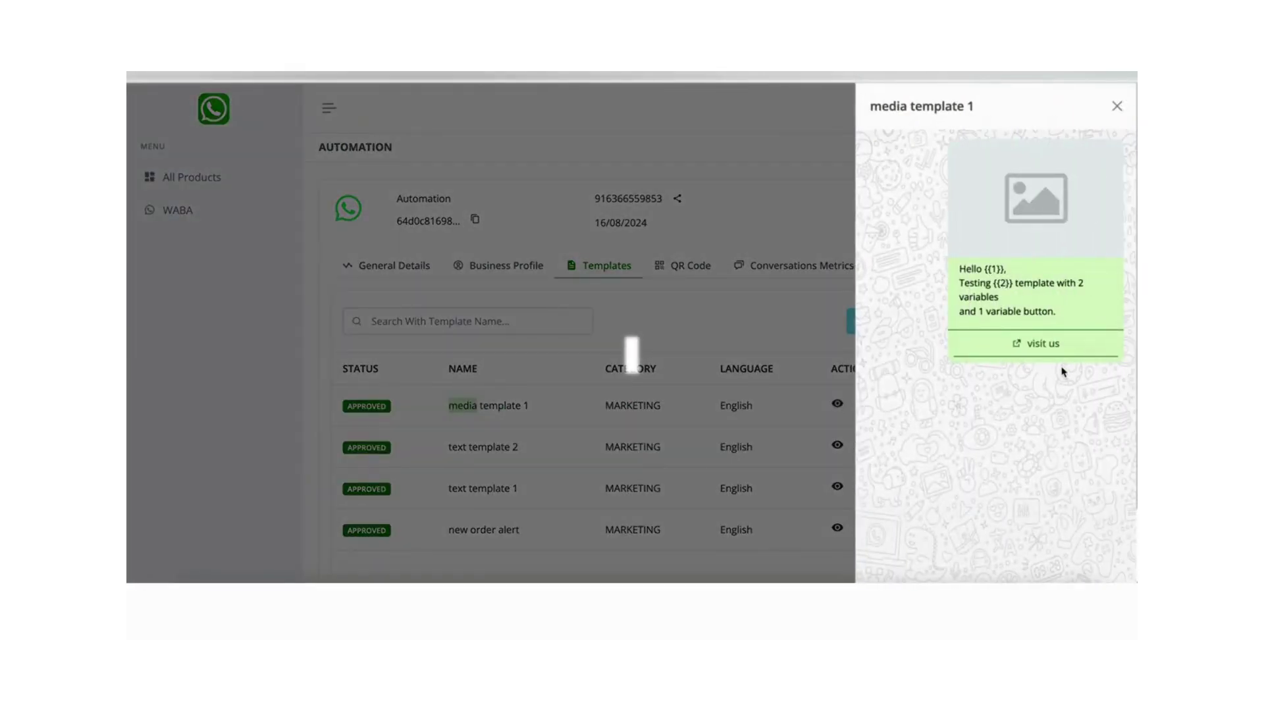
{"action": "left_click", "coordinate": [738, 457]}
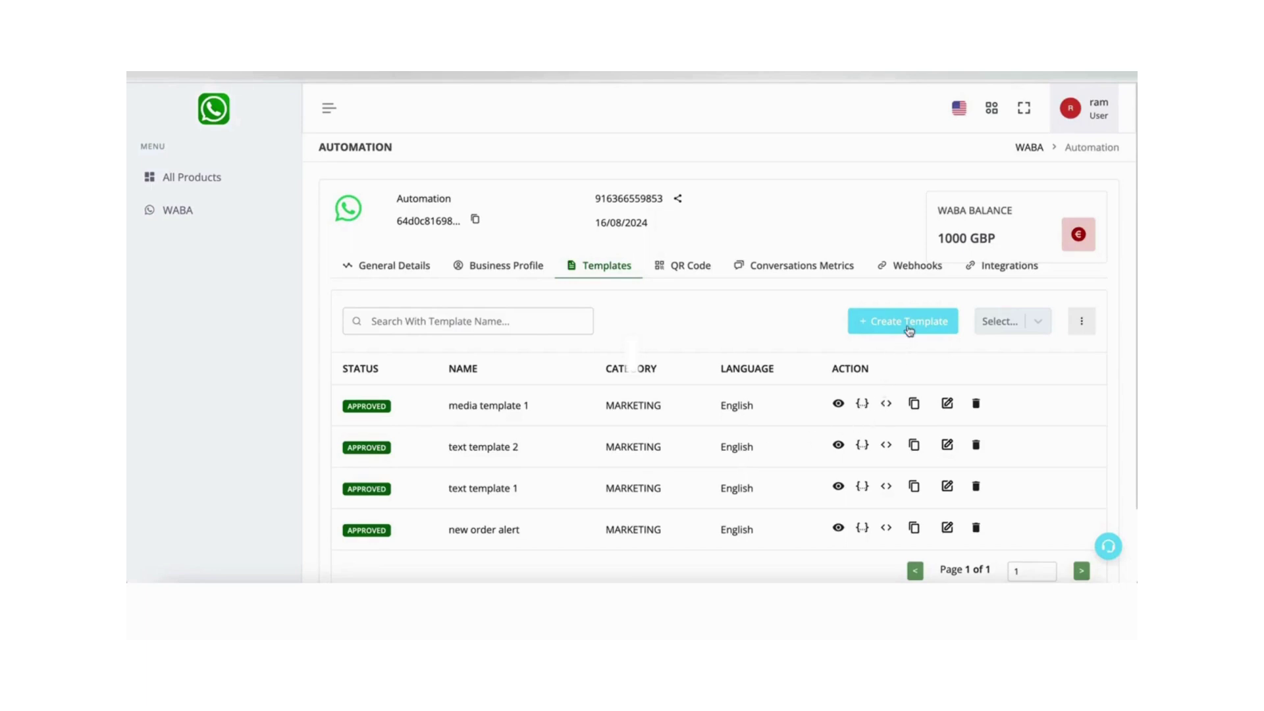
Step: Start a new Marketing template named test in English and continue to its content settings
{"action": "left_click", "coordinate": [909, 329]}
{"action": "left_click", "coordinate": [899, 379]}
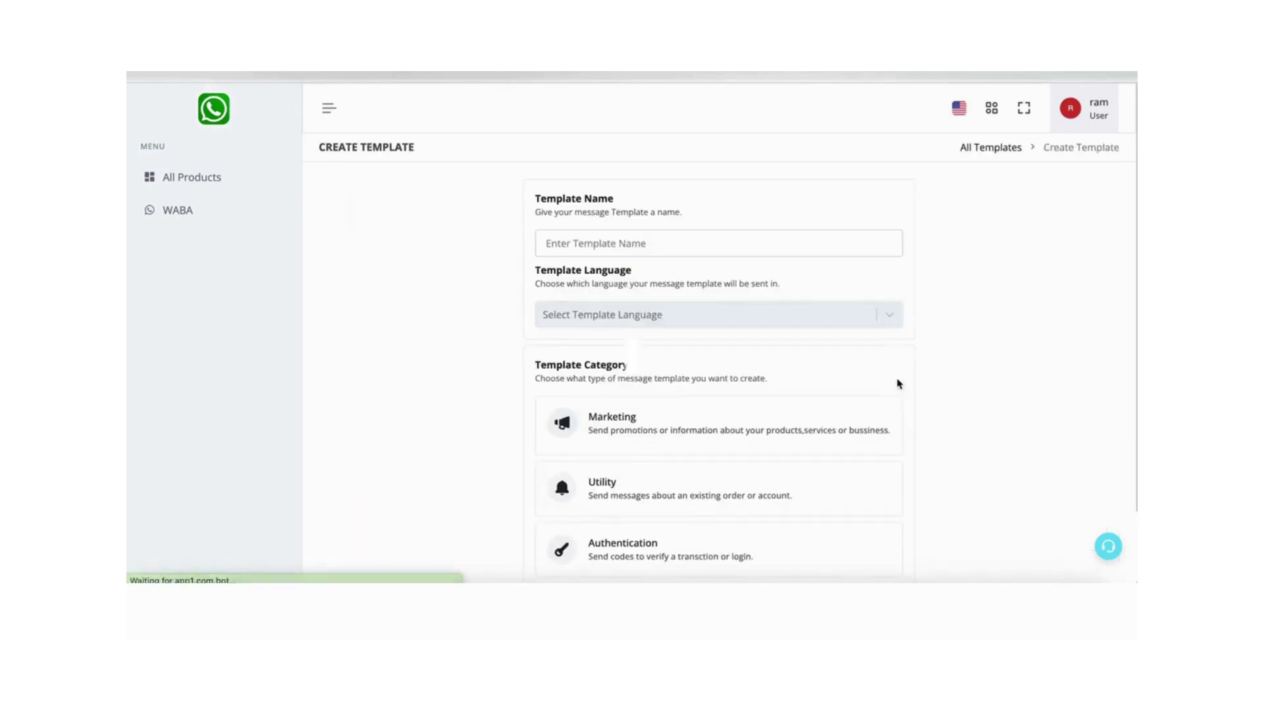
{"action": "left_click", "coordinate": [642, 450]}
{"action": "left_click", "coordinate": [666, 240]}
{"action": "type", "text": "test"}
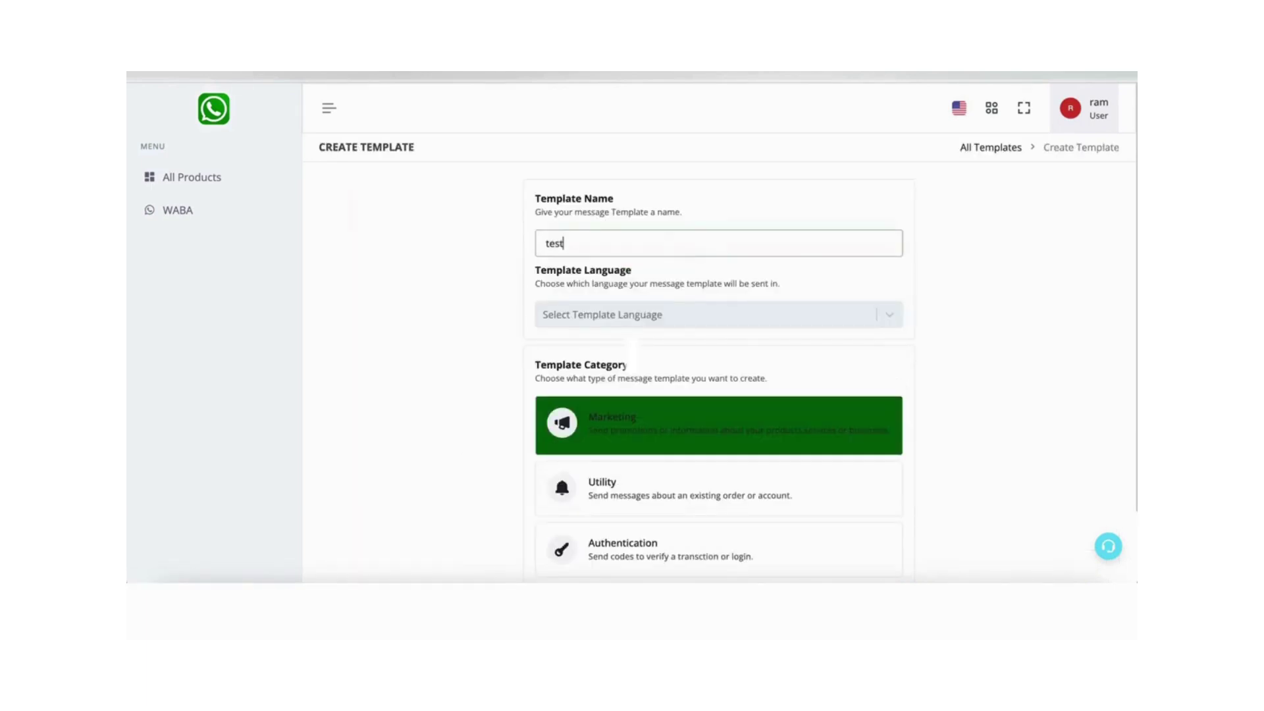
{"action": "left_click", "coordinate": [678, 317]}
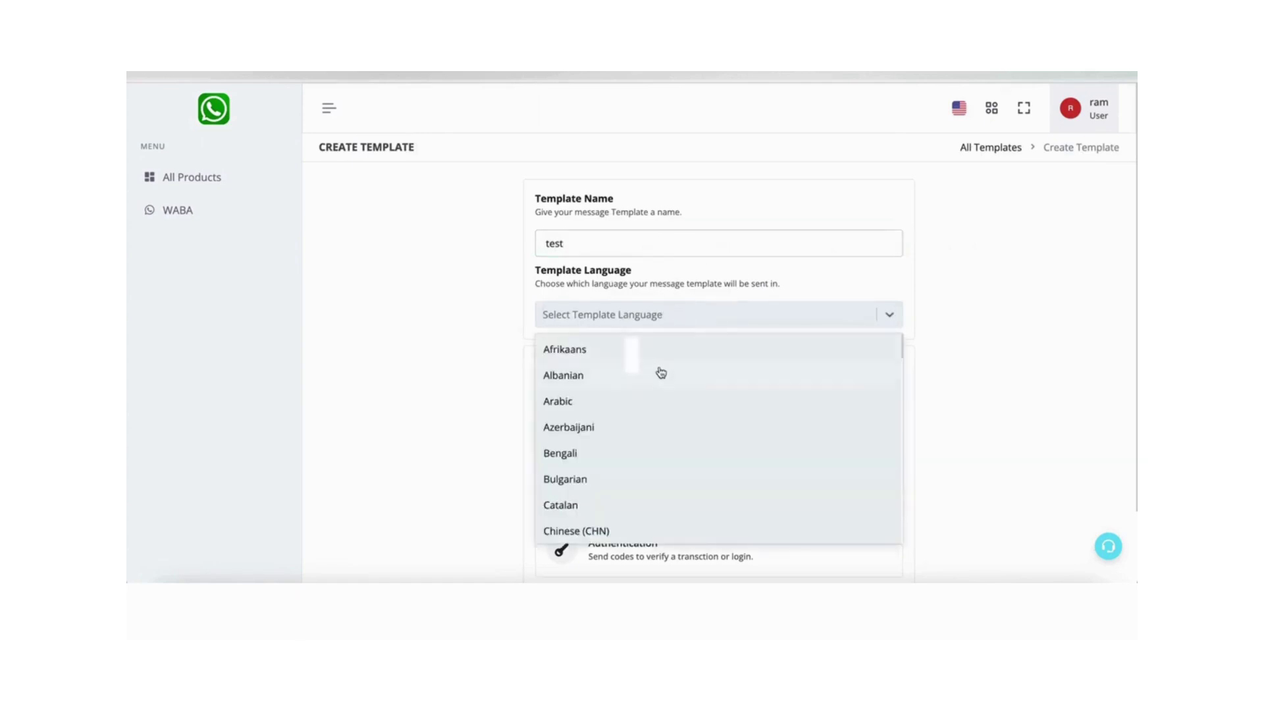
{"action": "type", "text": "eng"}
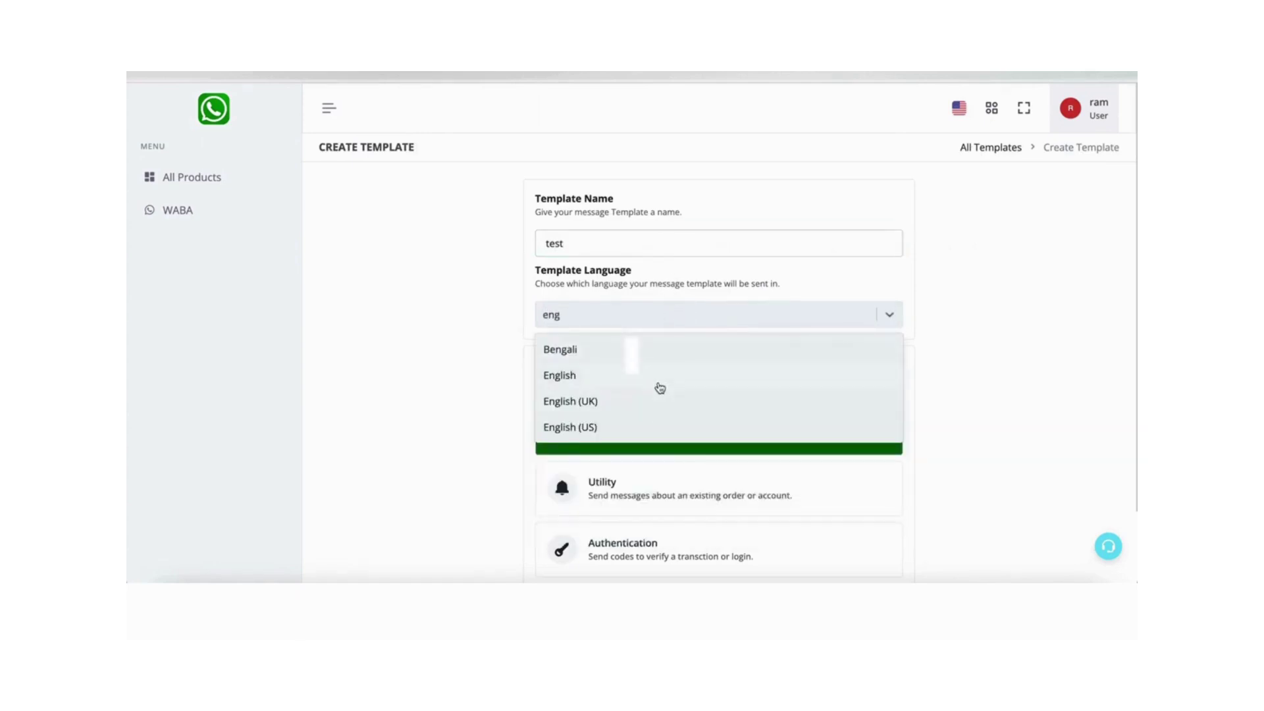
{"action": "left_click", "coordinate": [658, 377]}
{"action": "scroll", "coordinate": [866, 480], "scroll_direction": "down", "scroll_amount": 3}
{"action": "left_click", "coordinate": [875, 507]}
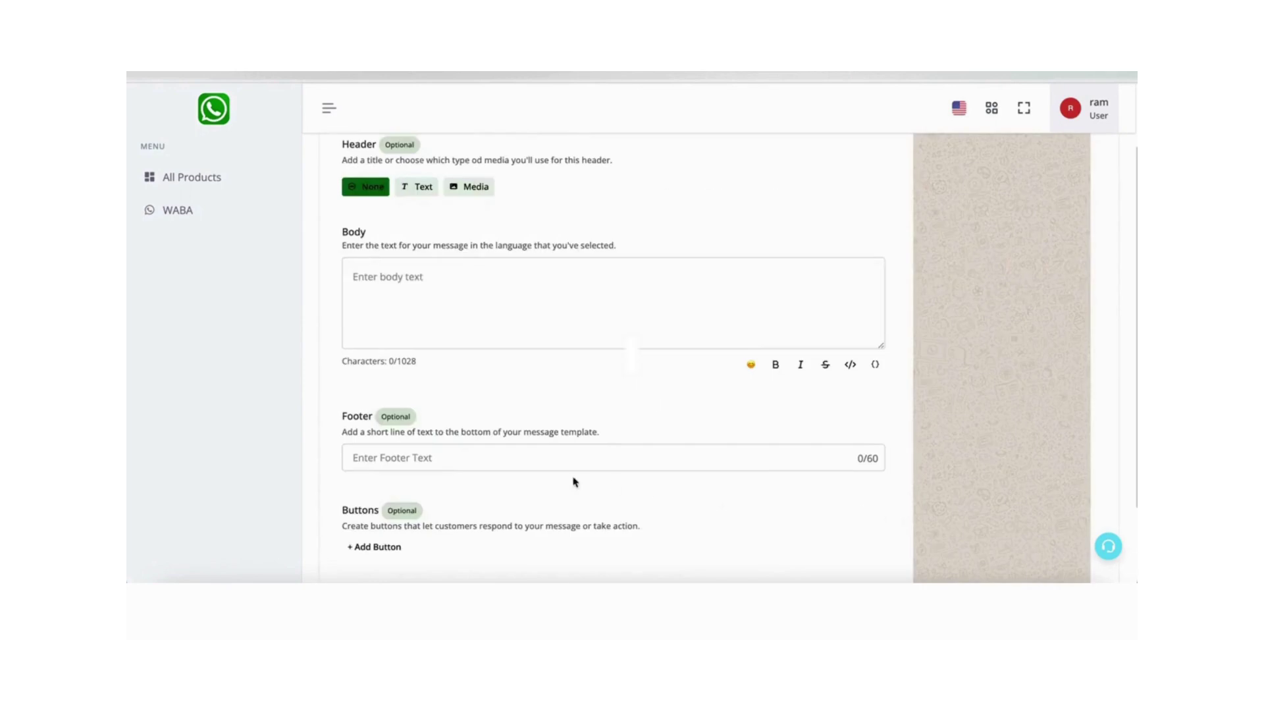
Step: Add a Visit website call-to-action button to the template and set its URL type to Dynamic
{"action": "scroll", "coordinate": [575, 481], "scroll_direction": "down", "scroll_amount": 3}
{"action": "left_click", "coordinate": [374, 433]}
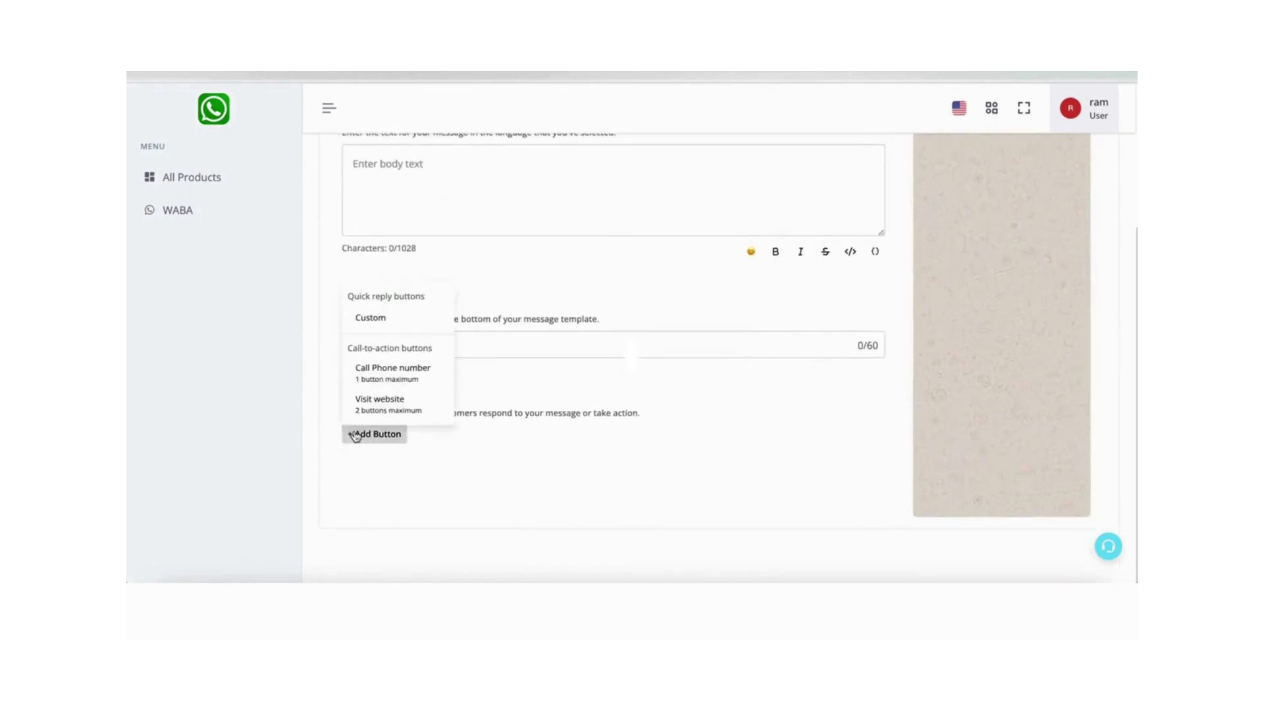
{"action": "left_click", "coordinate": [379, 409]}
{"action": "scroll", "coordinate": [790, 440], "scroll_direction": "down", "scroll_amount": 2}
{"action": "left_click", "coordinate": [673, 422]}
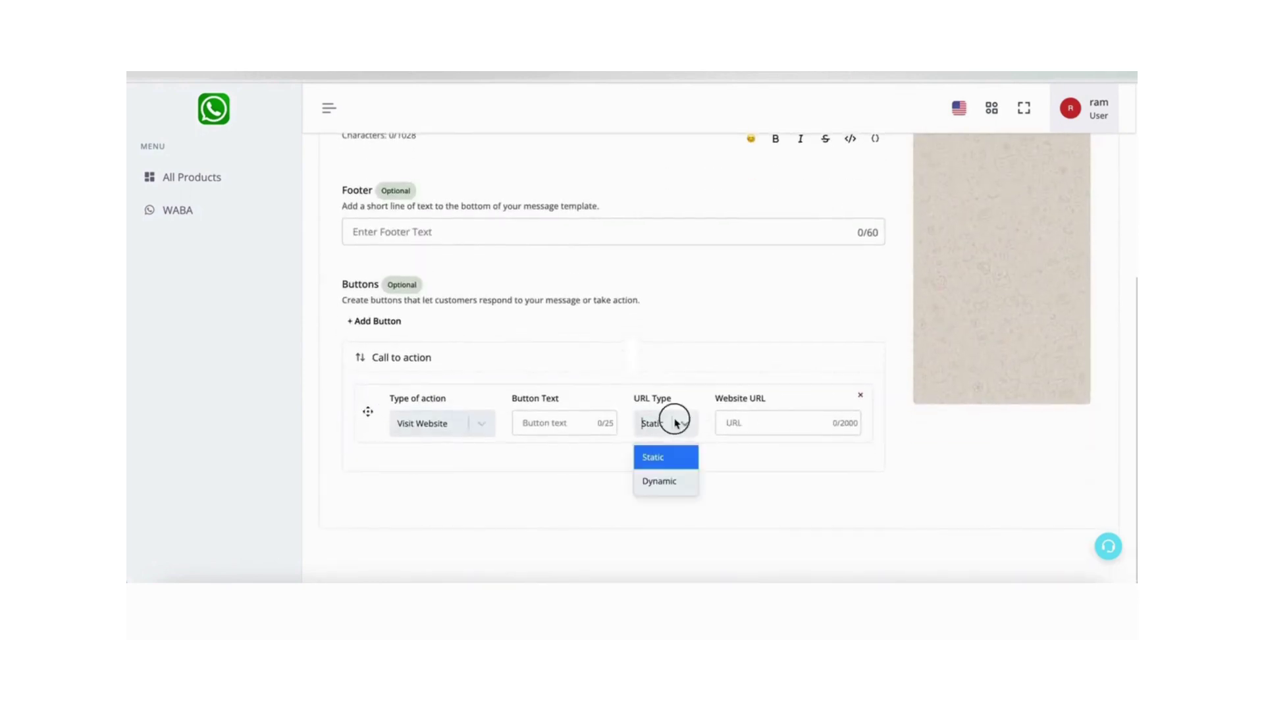
{"action": "left_click", "coordinate": [669, 484]}
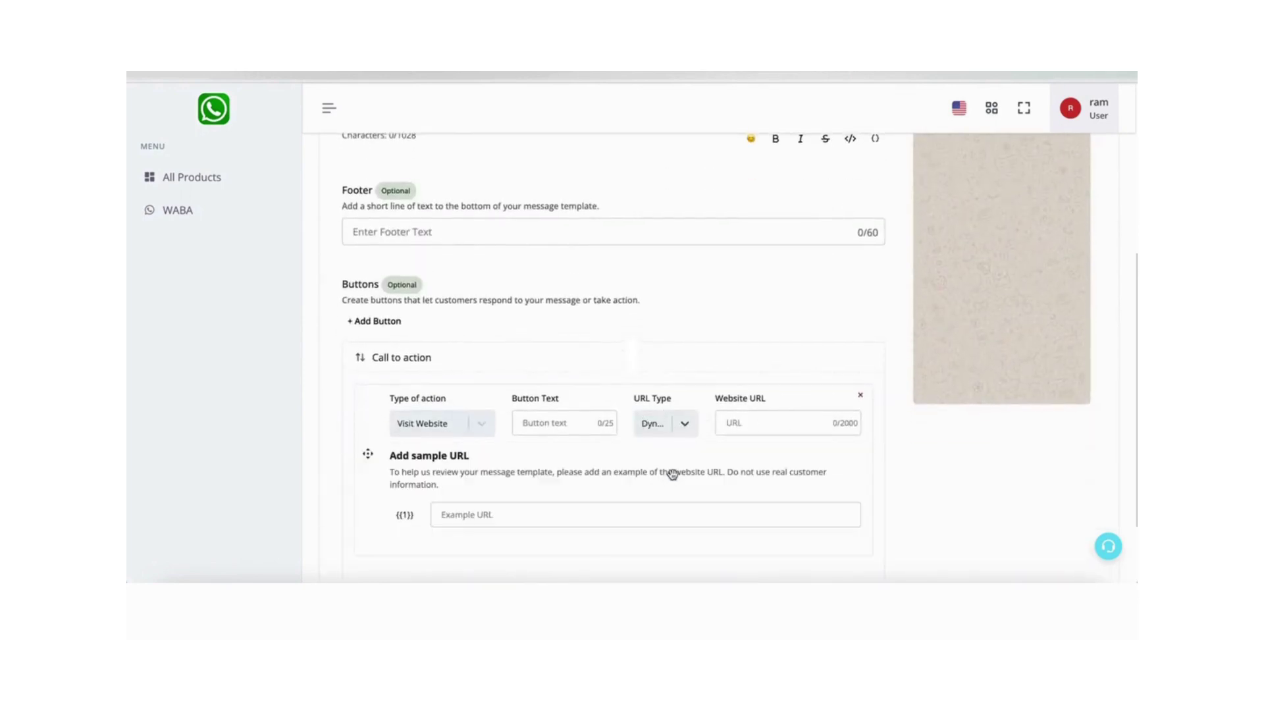
{"action": "left_click", "coordinate": [791, 431]}
{"action": "type", "text": "https://"}
{"action": "type", "text": "goog"}
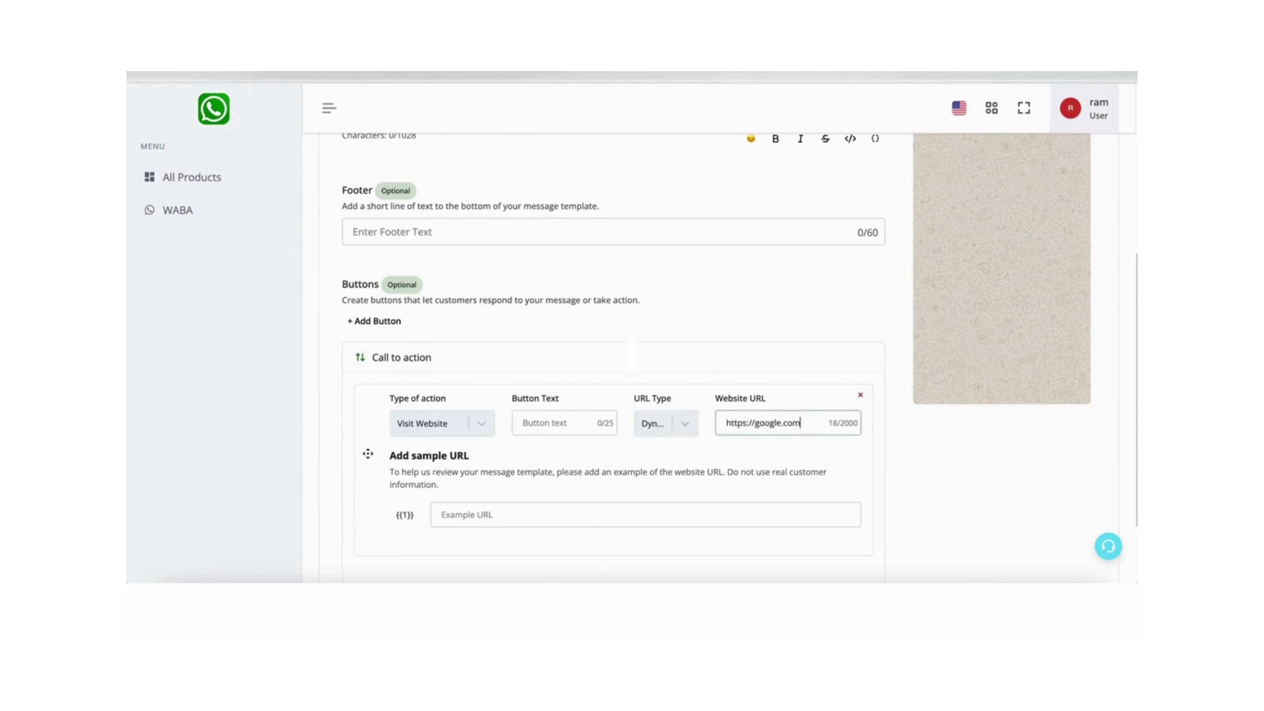
{"action": "type", "text": "le.com"}
{"action": "key", "text": "ctrl+a"}
{"action": "key", "text": "ctrl+c"}
{"action": "left_click", "coordinate": [722, 518]}
{"action": "key", "text": "ctrl+v"}
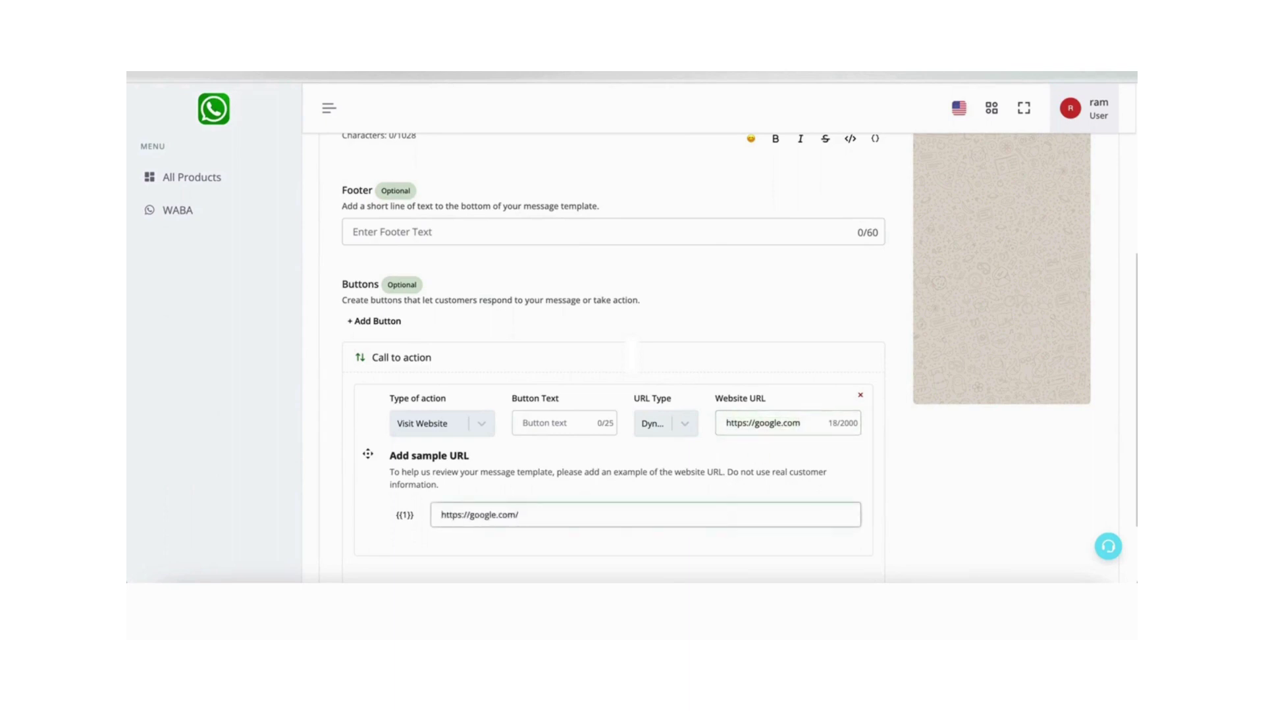
{"action": "type", "text": "/variabletext"}
{"action": "left_click_drag", "start_coordinate": [573, 516], "coordinate": [519, 520]}
{"action": "triple_click", "coordinate": [755, 423]}
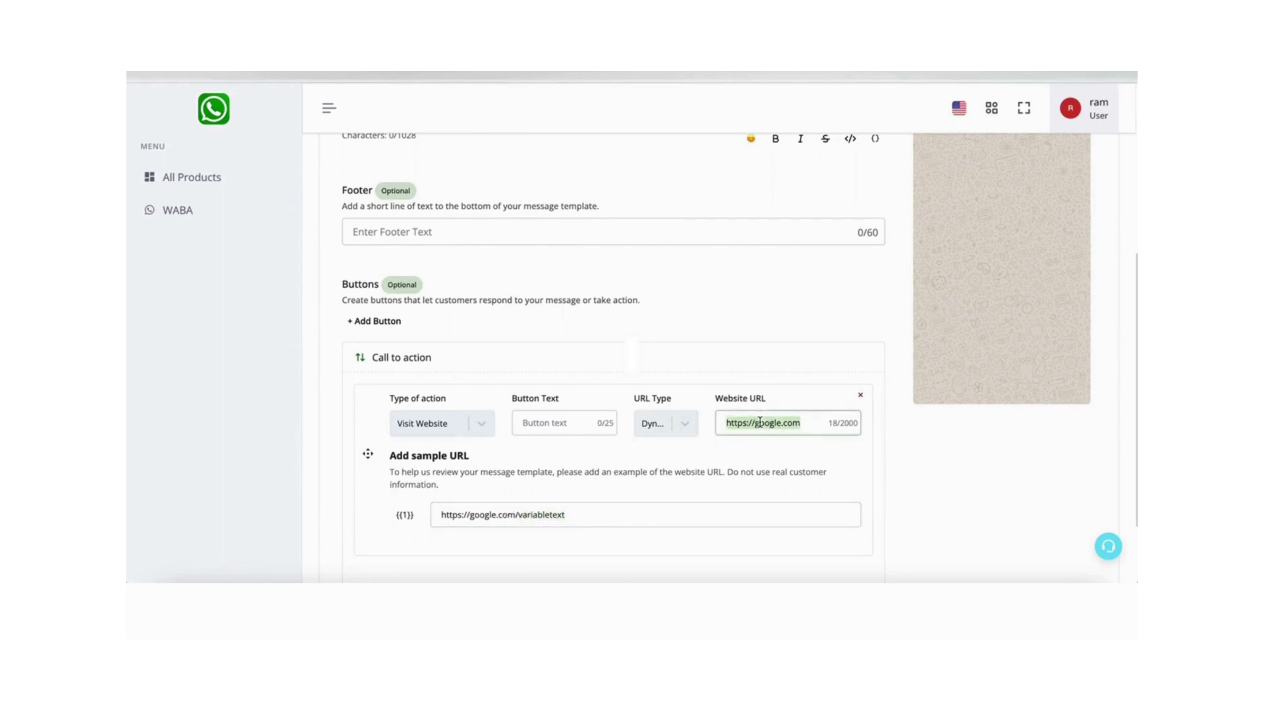
Step: Discard the unfinished test template and return to the list of all templates
{"action": "scroll", "coordinate": [760, 423], "scroll_direction": "up", "scroll_amount": 5}
{"action": "left_click", "coordinate": [344, 201]}
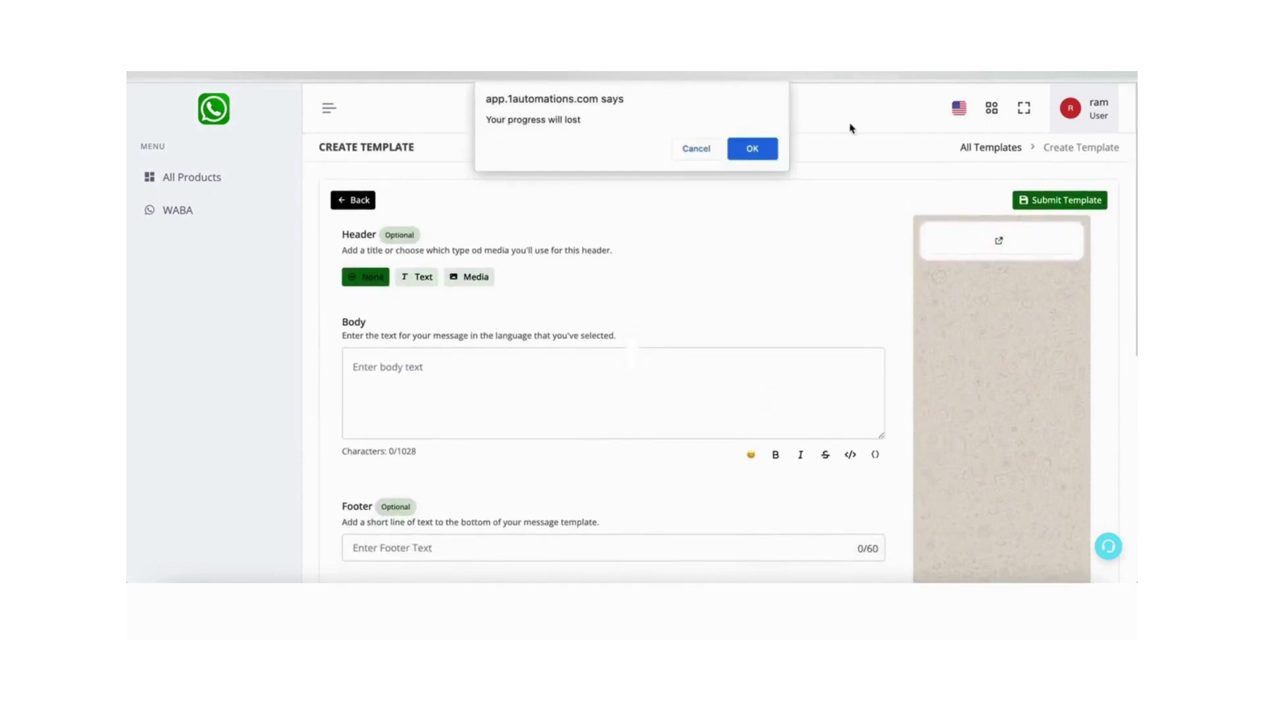
{"action": "left_click", "coordinate": [766, 148]}
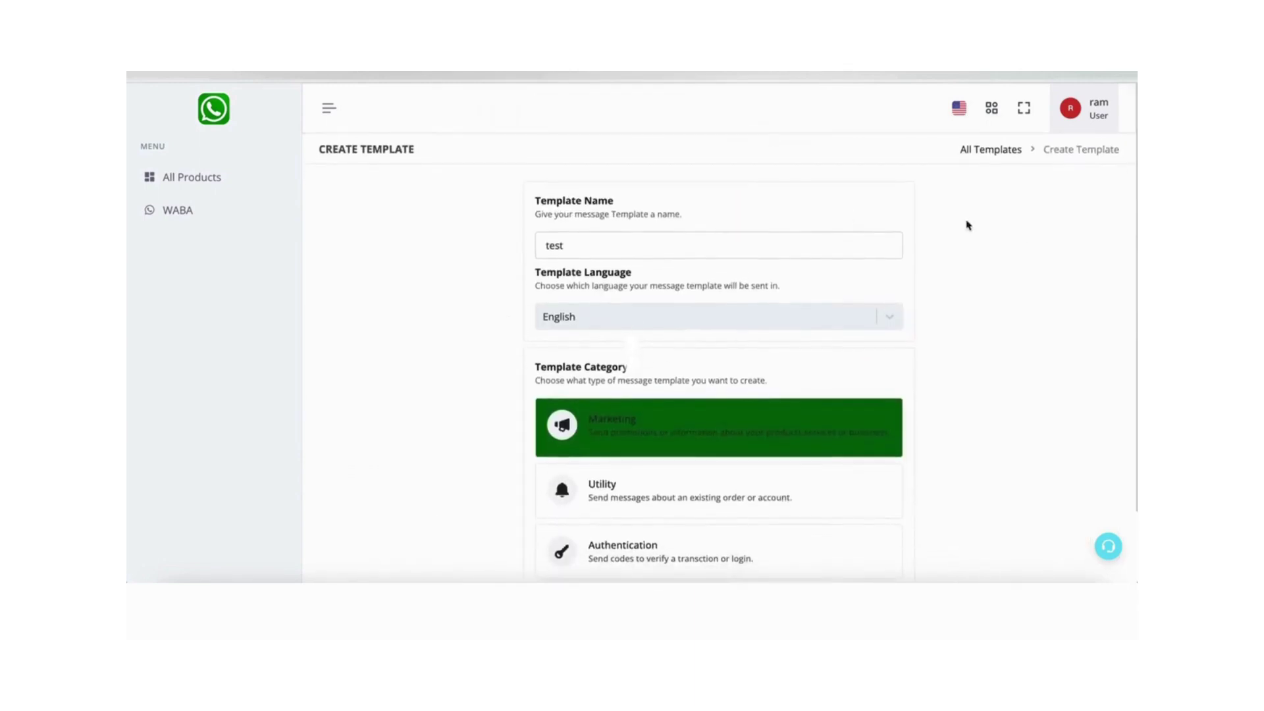
{"action": "left_click", "coordinate": [989, 153]}
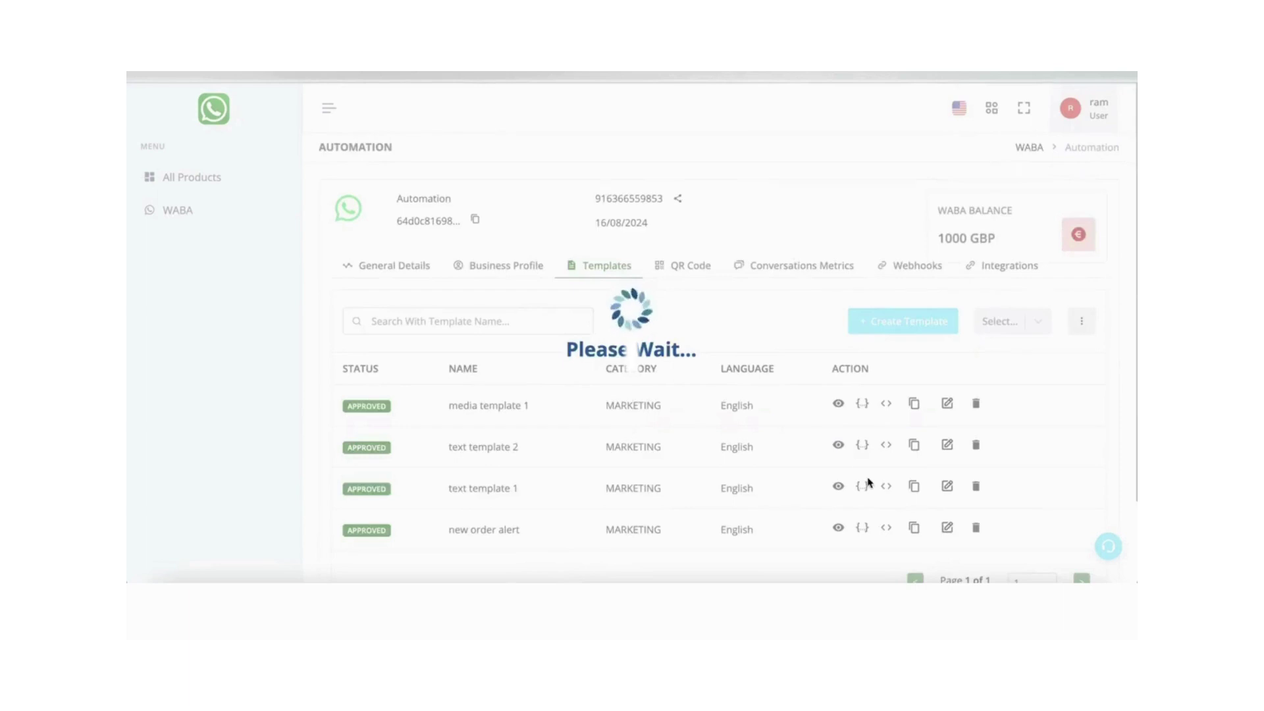
Step: Review the message preview of media template 1, then copy its JSON and check the header, body and button parameters
{"action": "left_click", "coordinate": [838, 403]}
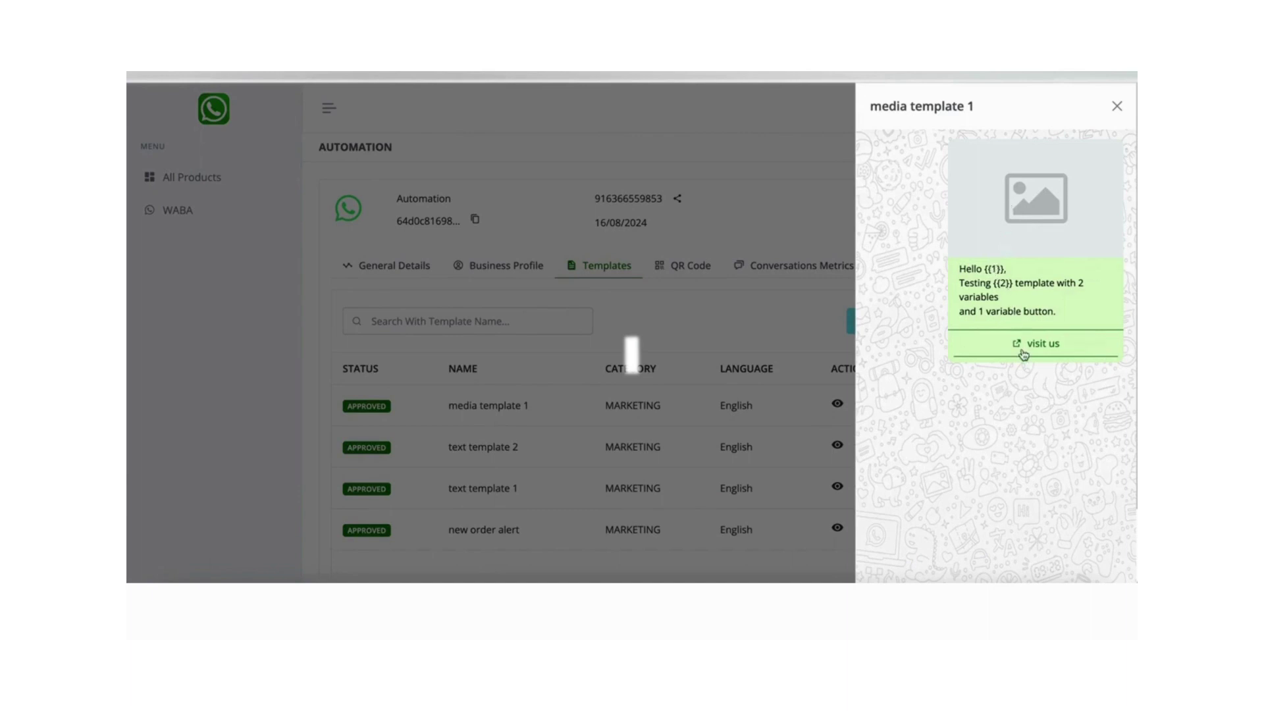
{"action": "left_click", "coordinate": [717, 421]}
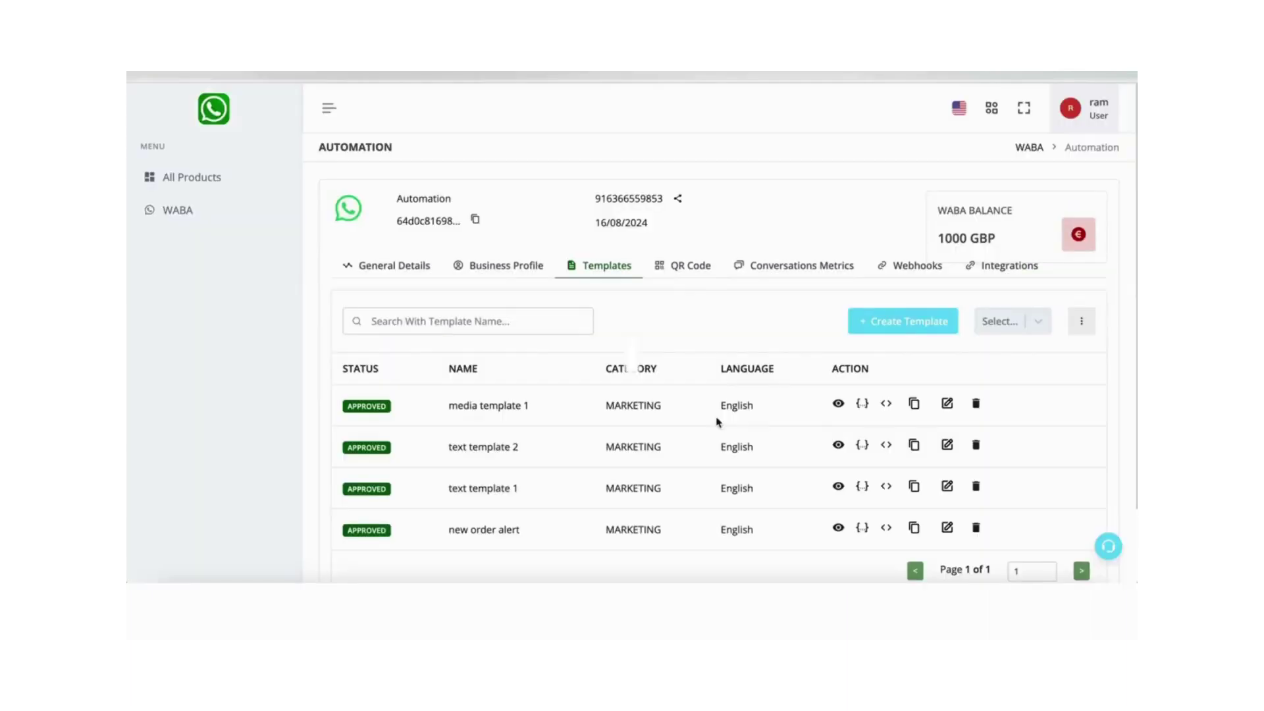
{"action": "left_click", "coordinate": [864, 404]}
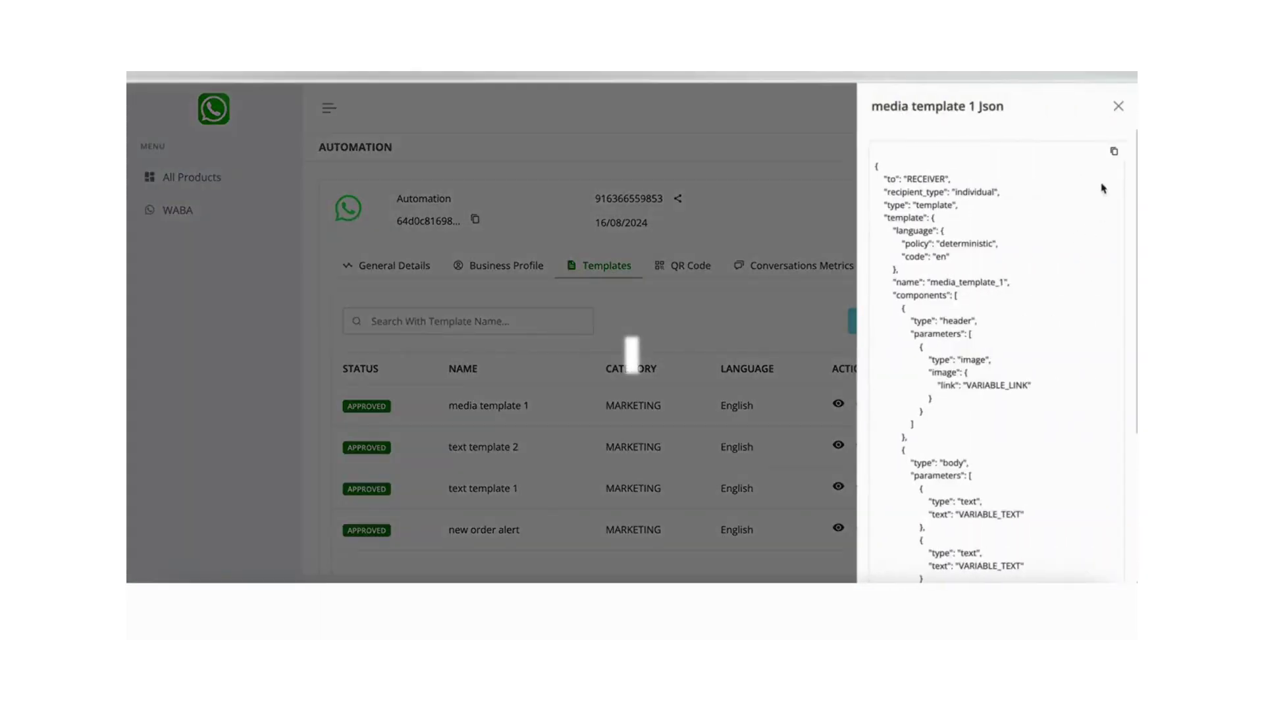
{"action": "left_click", "coordinate": [1114, 152]}
{"action": "scroll", "coordinate": [950, 464], "scroll_direction": "down", "scroll_amount": 4}
{"action": "scroll", "coordinate": [950, 465], "scroll_direction": "up", "scroll_amount": 4}
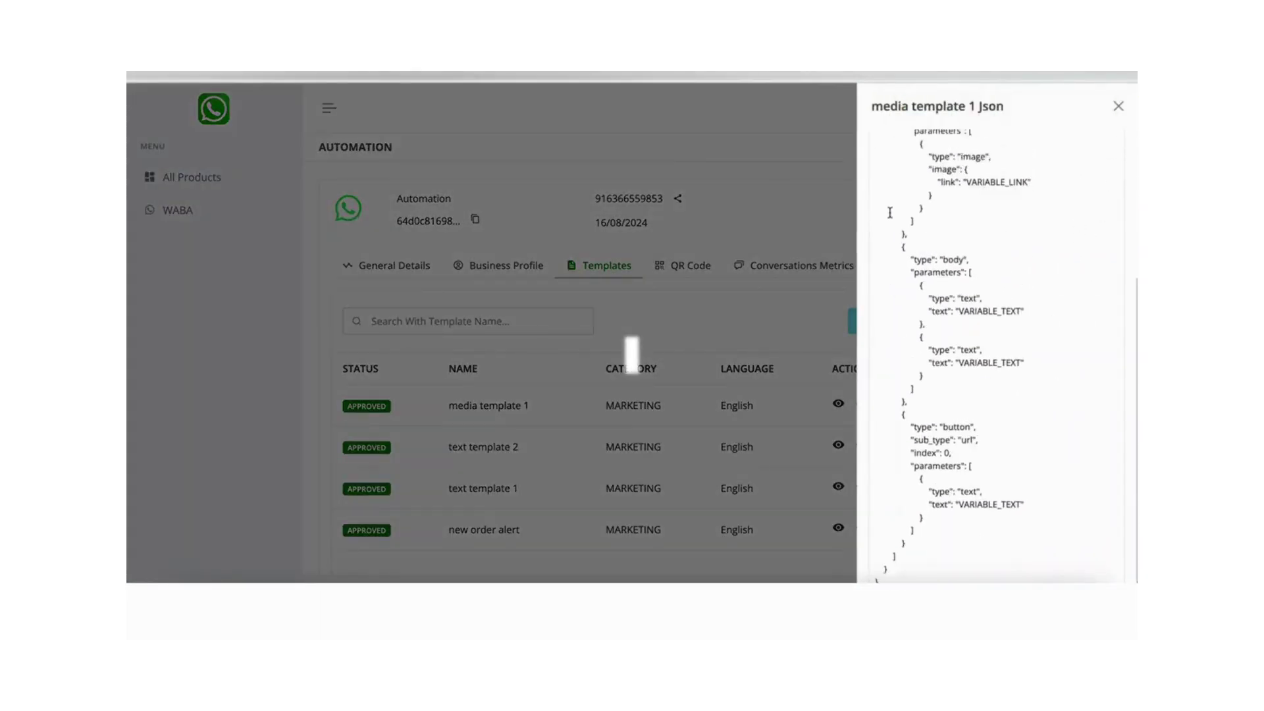
Step: Switch to Postman, replace the whole request body with the copied media template 1 JSON, and enter the receiver's phone number
{"action": "key", "text": "alt+Tab"}
{"action": "left_click", "coordinate": [404, 330]}
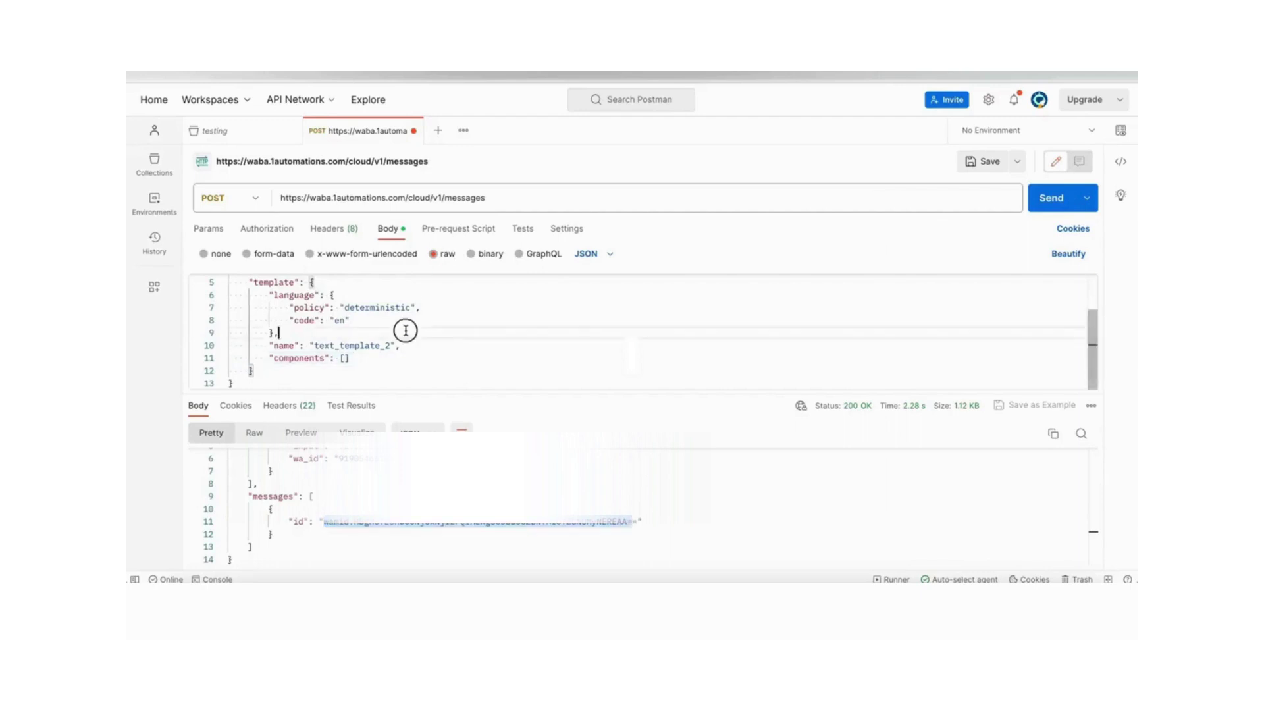
{"action": "key", "text": "ctrl+a"}
{"action": "key", "text": "ctrl+v"}
{"action": "scroll", "coordinate": [405, 331], "scroll_direction": "up", "scroll_amount": 10}
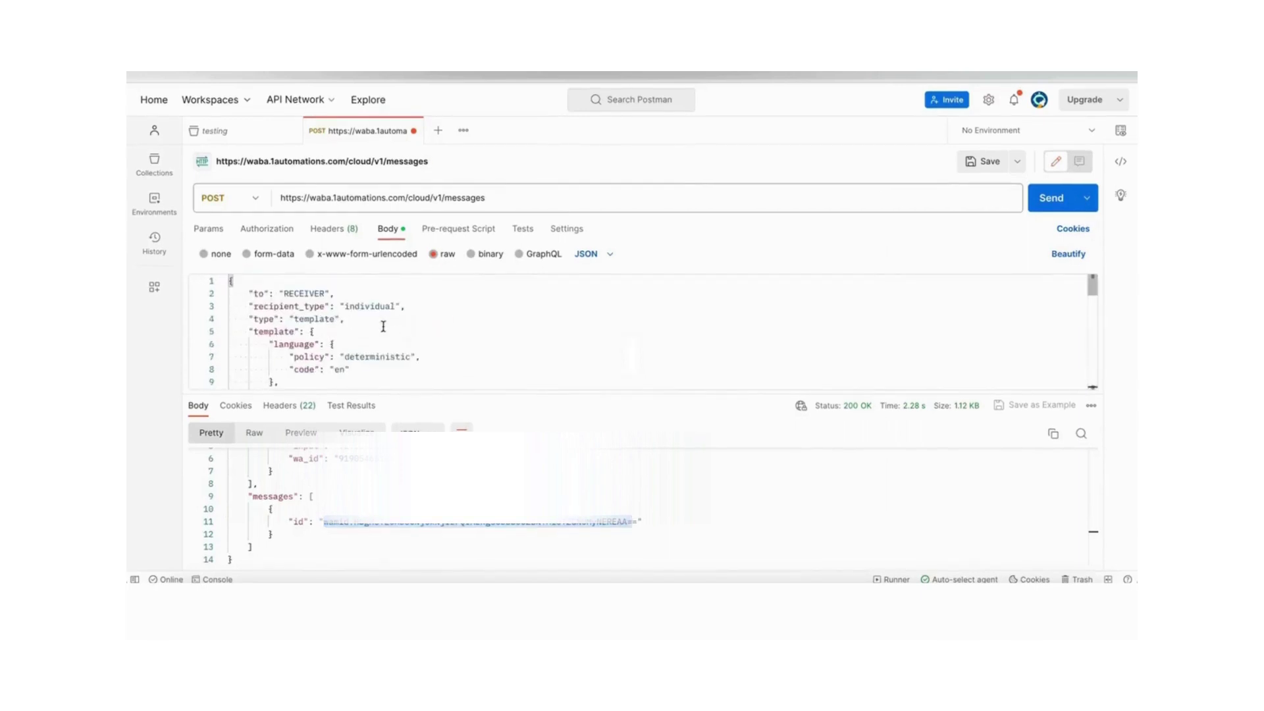
{"action": "double_click", "coordinate": [298, 293]}
{"action": "type", "text": "91905"}
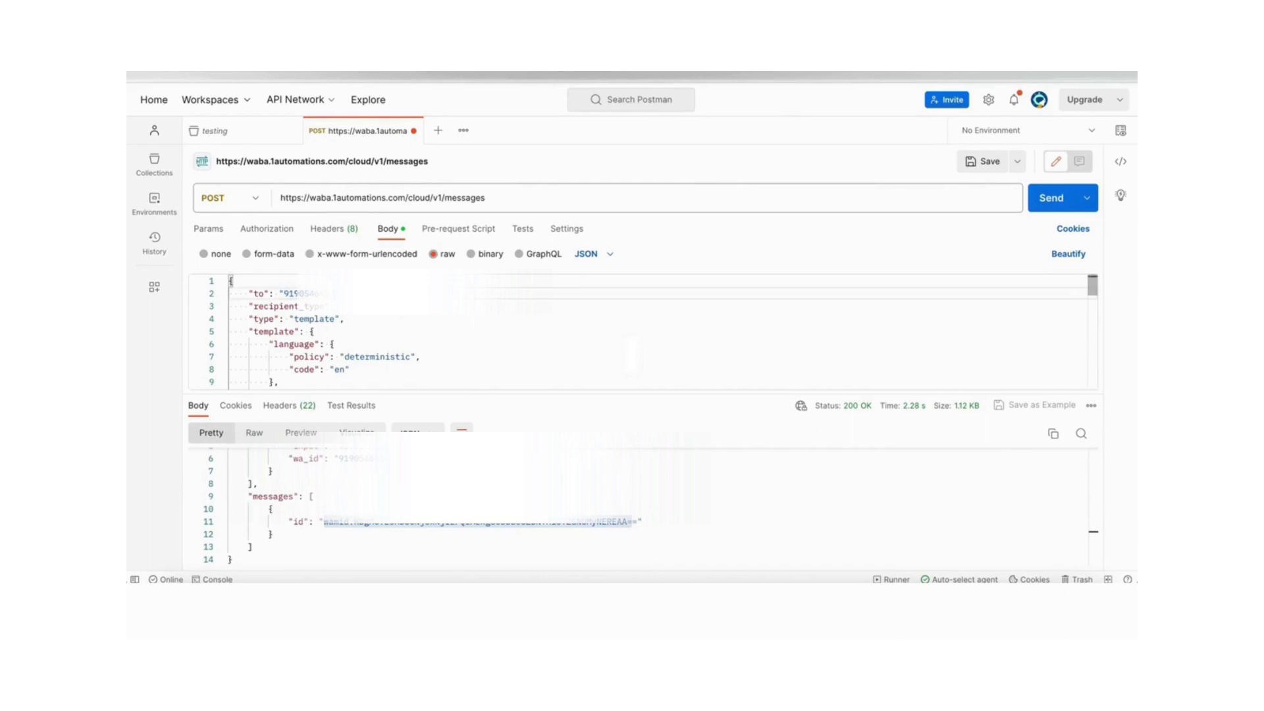
Step: Examine the pasted body's image link, body text and button parameters, and compare them with media template 1's message preview in the WABA dashboard
{"action": "scroll", "coordinate": [642, 331], "scroll_direction": "down", "scroll_amount": 3}
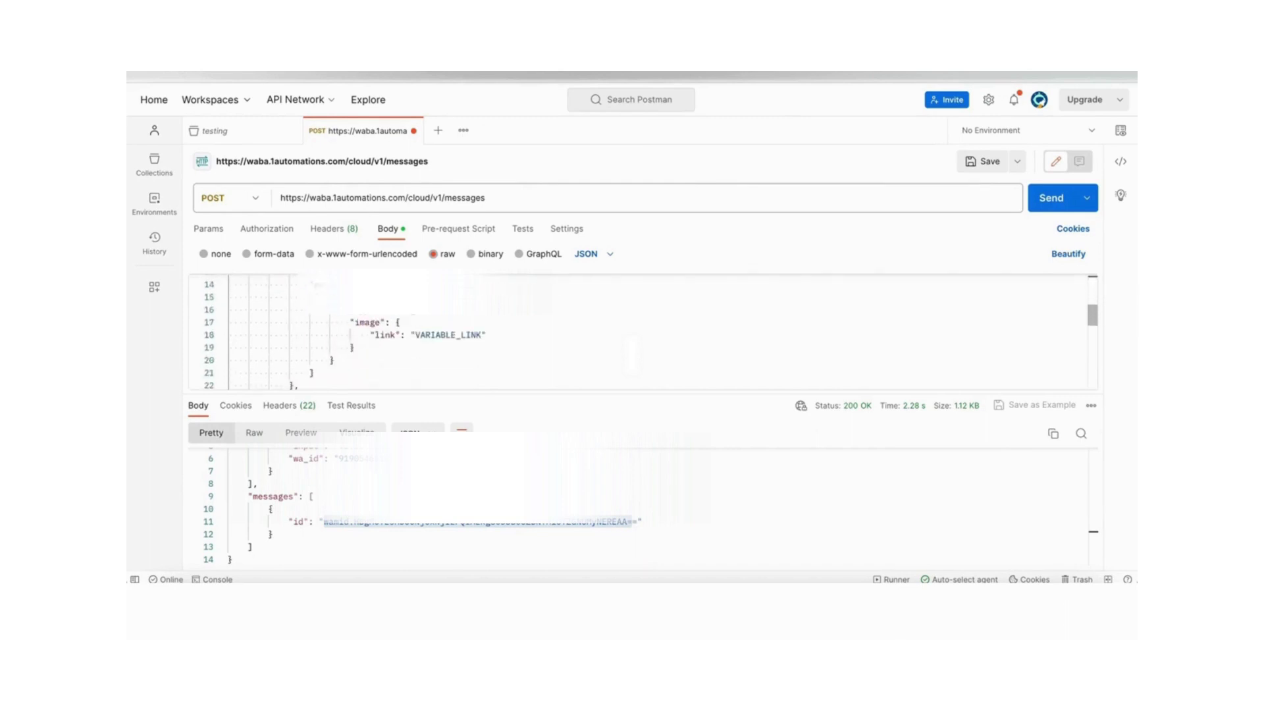
{"action": "scroll", "coordinate": [270, 291], "scroll_direction": "up", "scroll_amount": 3}
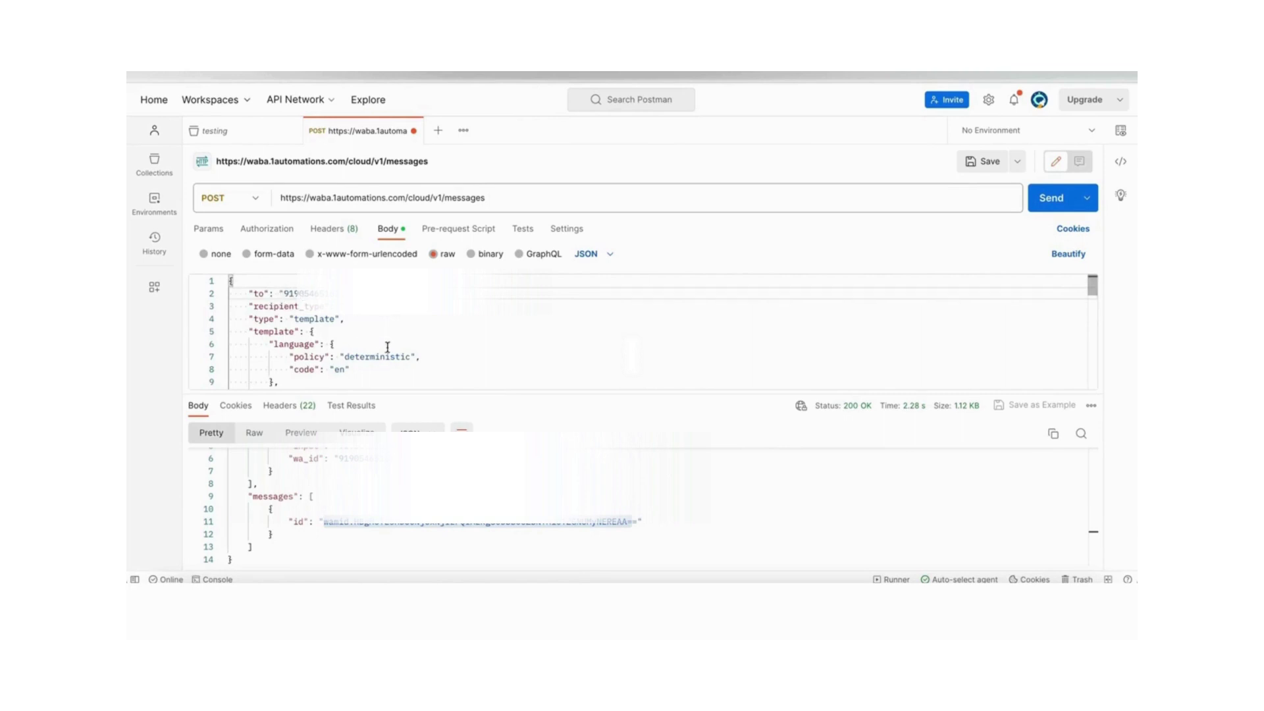
{"action": "scroll", "coordinate": [388, 347], "scroll_direction": "down", "scroll_amount": 3}
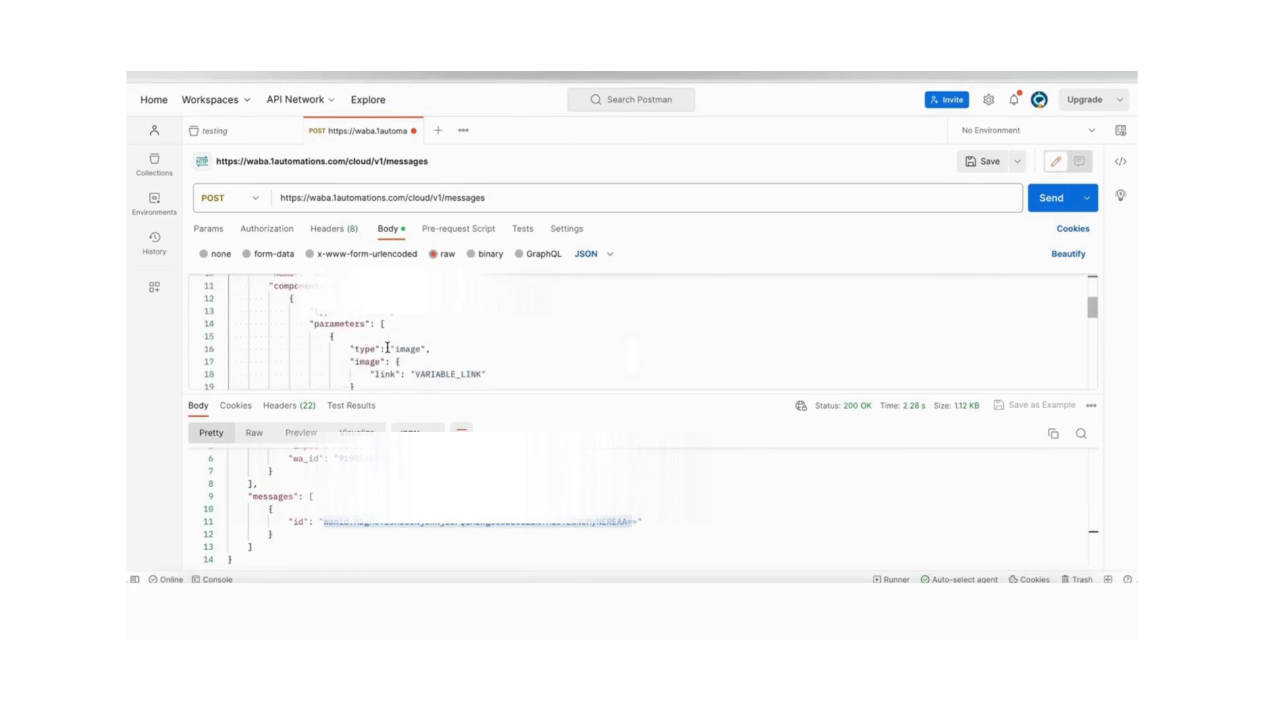
{"action": "scroll", "coordinate": [388, 347], "scroll_direction": "up", "scroll_amount": 1}
{"action": "scroll", "coordinate": [387, 344], "scroll_direction": "down", "scroll_amount": 5}
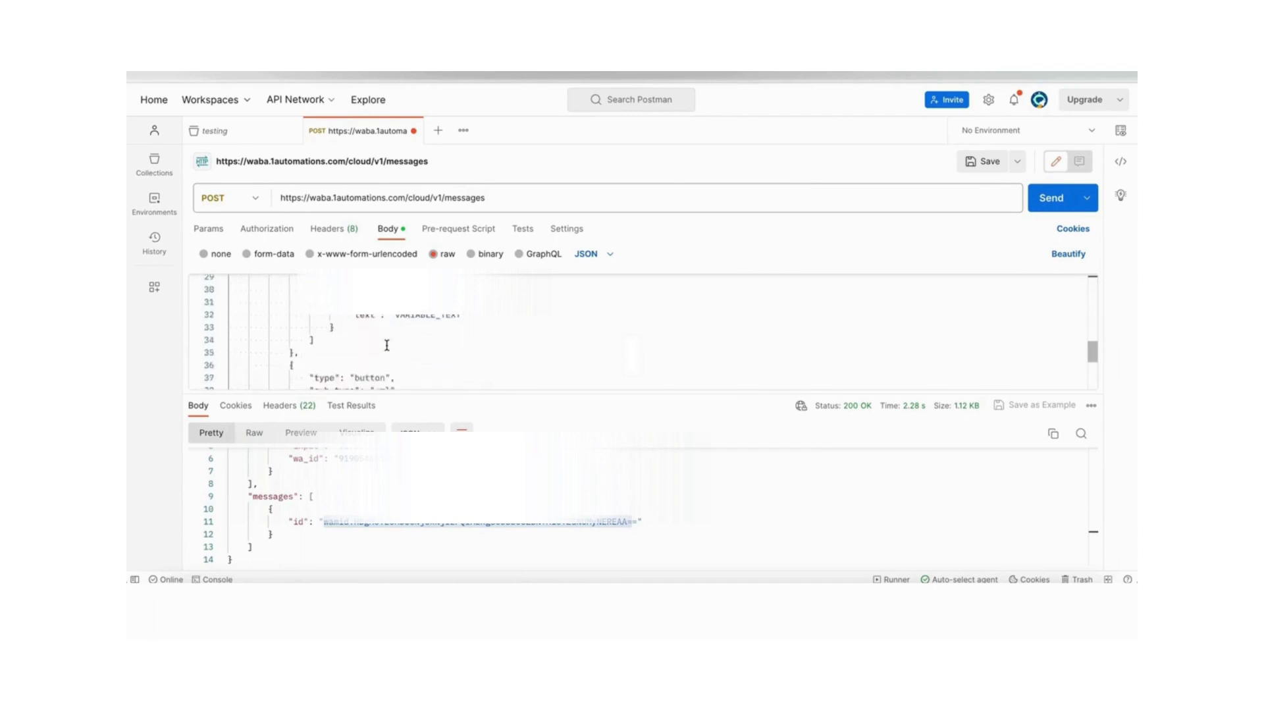
{"action": "left_click_drag", "start_coordinate": [398, 338], "coordinate": [454, 341]}
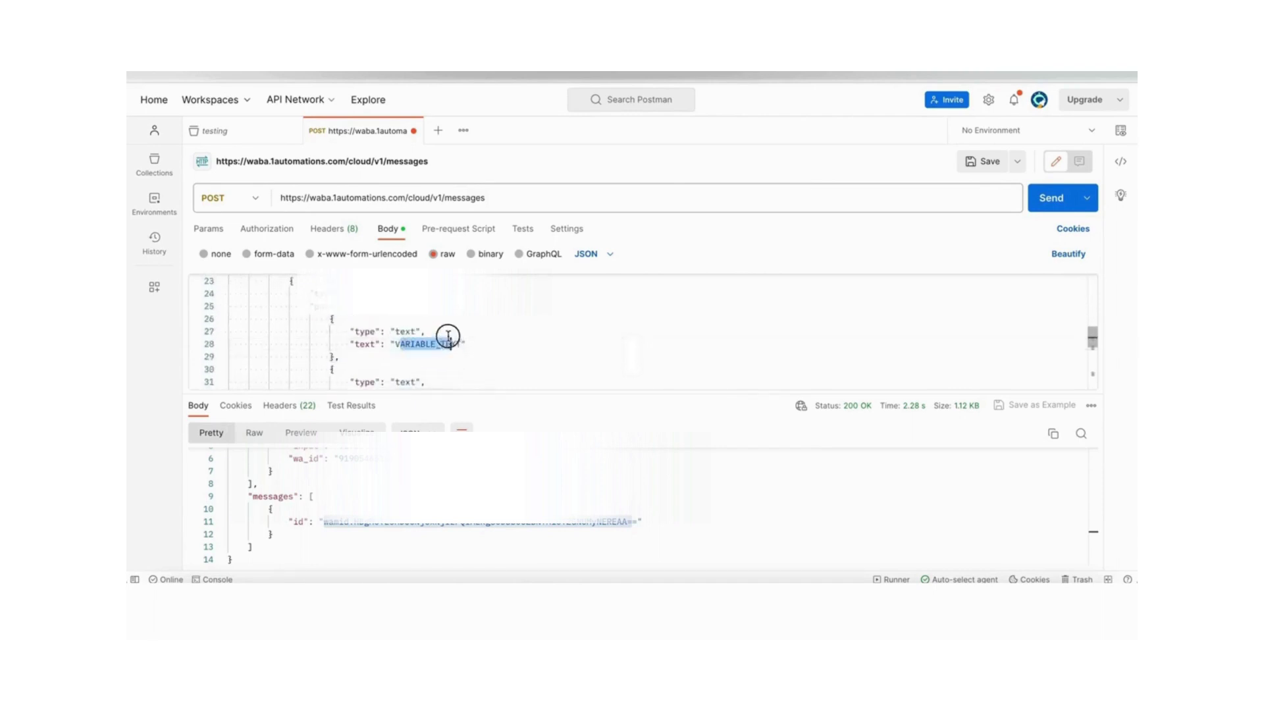
{"action": "scroll", "coordinate": [443, 337], "scroll_direction": "down", "scroll_amount": 4}
{"action": "scroll", "coordinate": [395, 362], "scroll_direction": "down", "scroll_amount": 3}
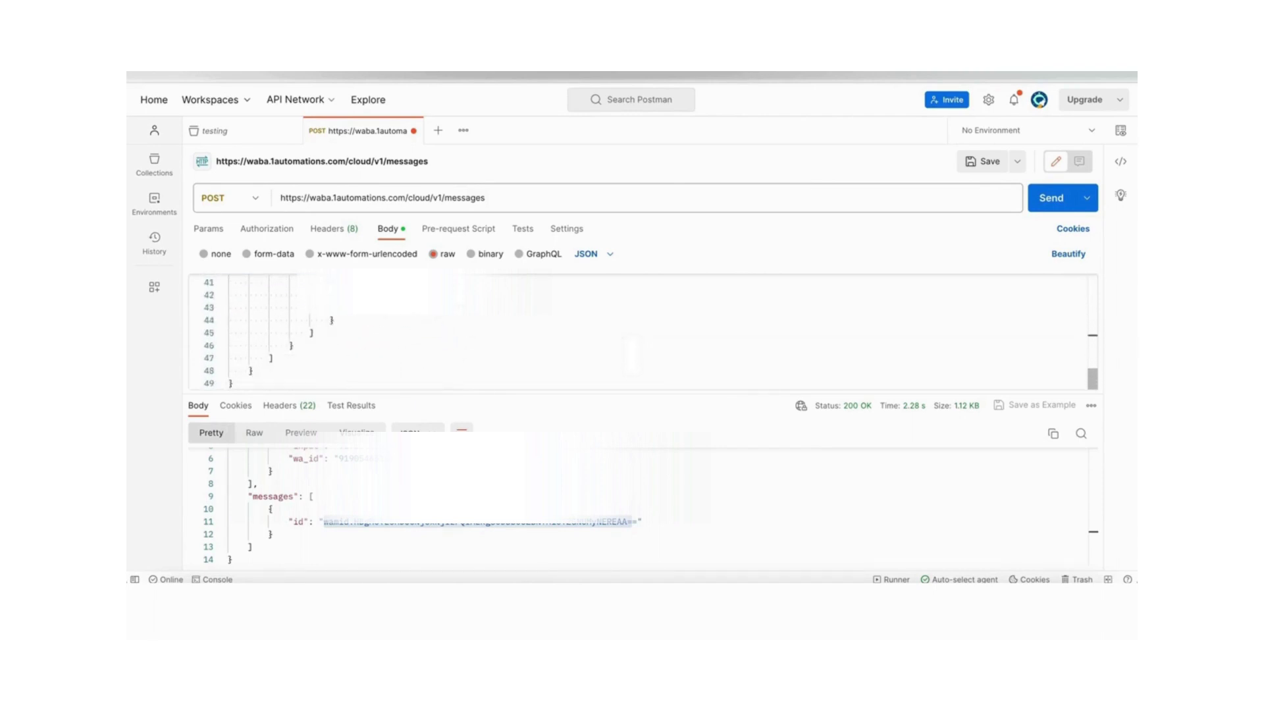
{"action": "scroll", "coordinate": [395, 361], "scroll_direction": "up", "scroll_amount": 15}
{"action": "scroll", "coordinate": [642, 333], "scroll_direction": "down", "scroll_amount": 5}
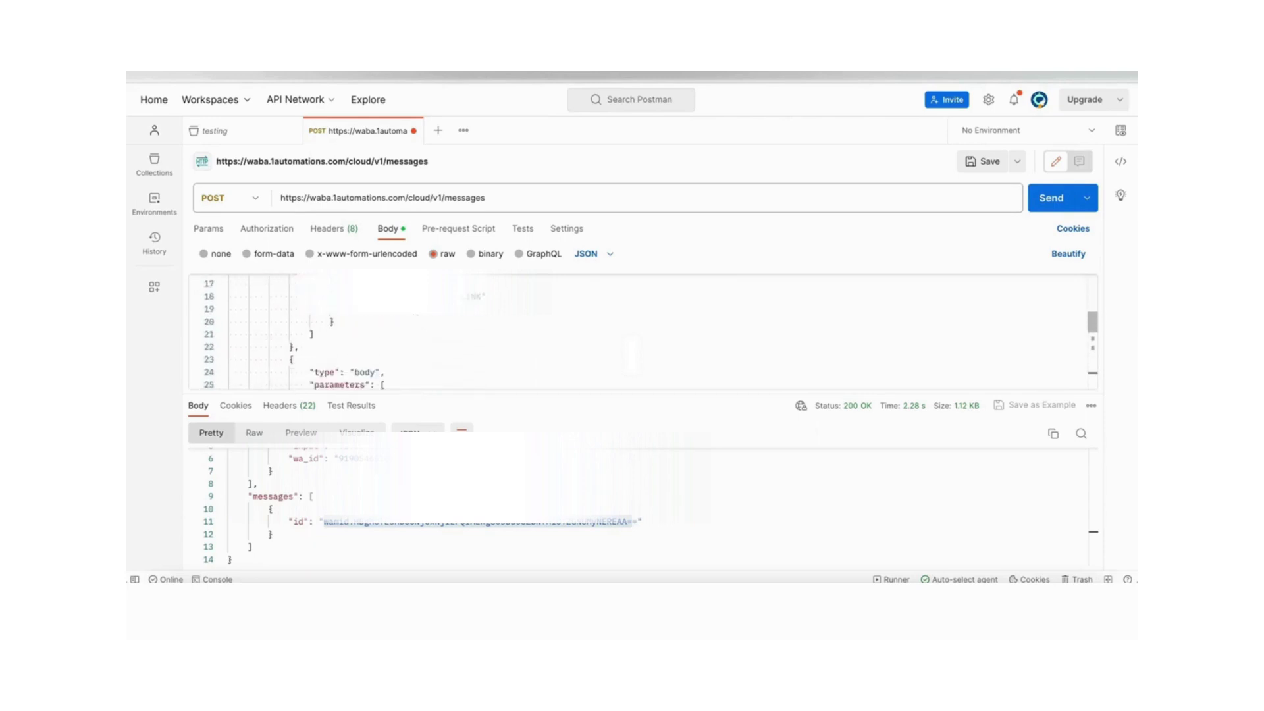
{"action": "scroll", "coordinate": [482, 297], "scroll_direction": "up", "scroll_amount": 8}
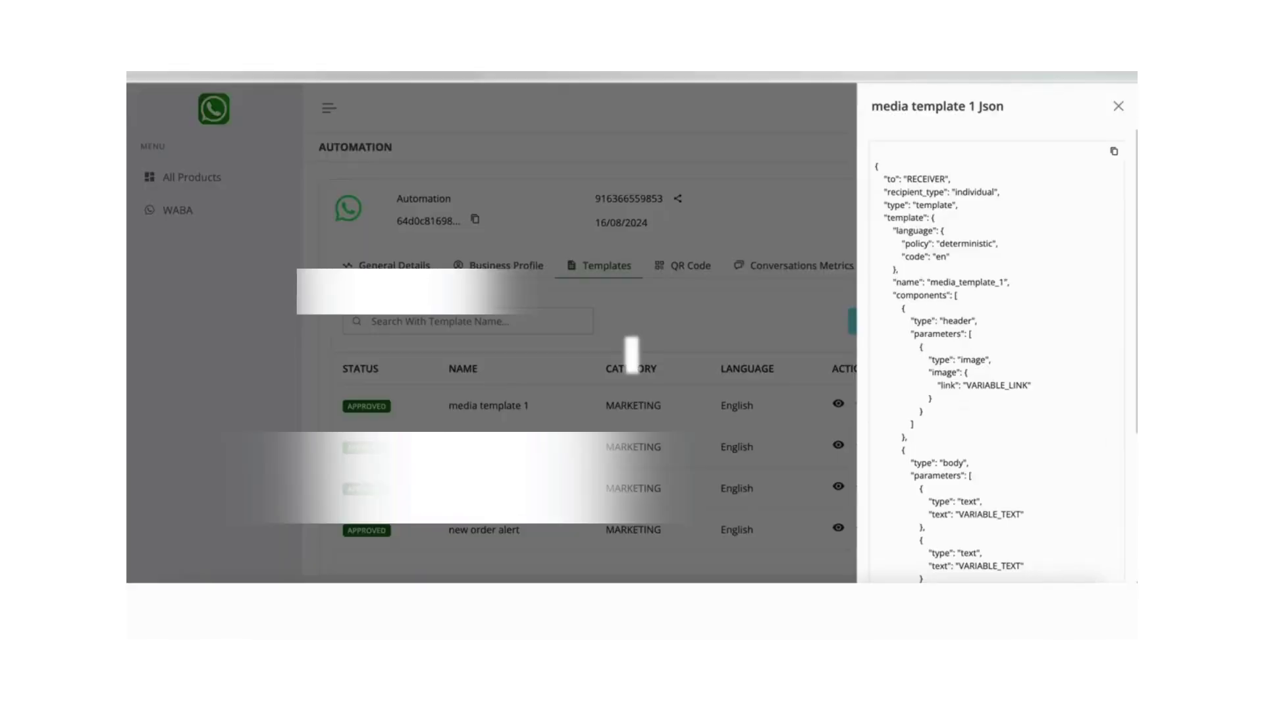
{"action": "left_click", "coordinate": [723, 239]}
{"action": "left_click", "coordinate": [838, 403]}
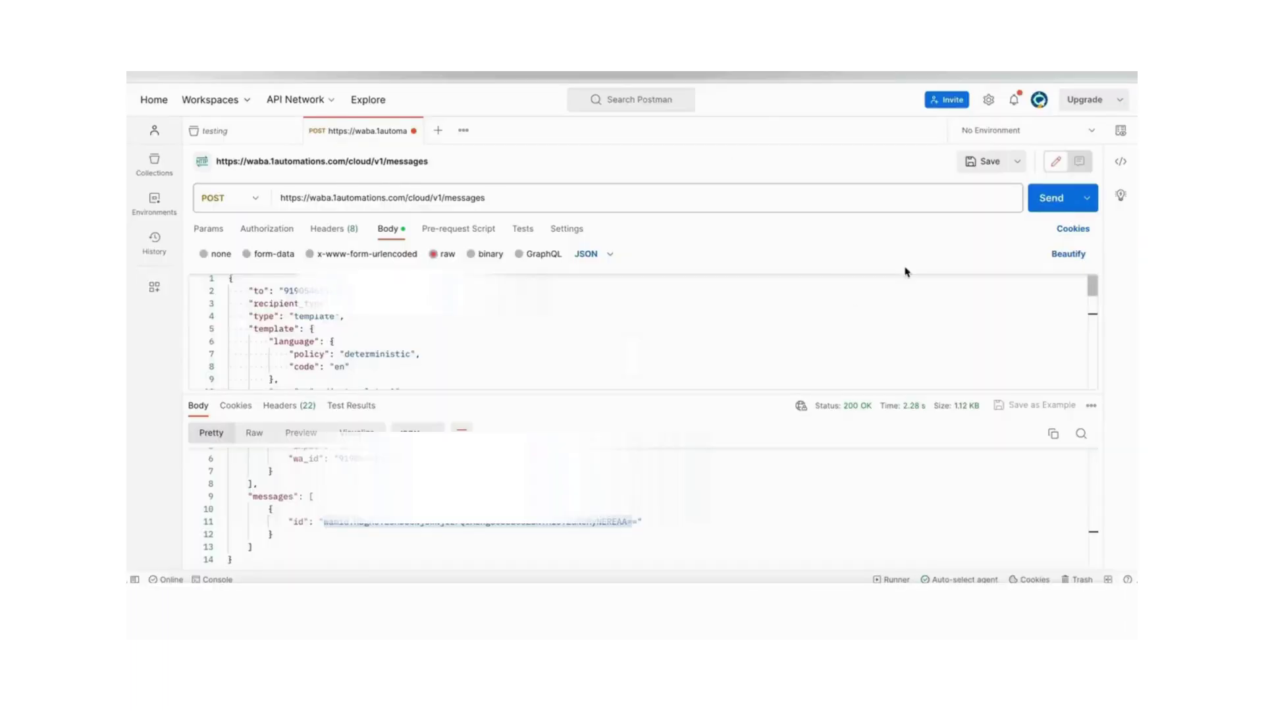
Step: Try to send the media template request with its placeholder values still in place, and read the returned response in Postman
{"action": "left_click", "coordinate": [1050, 198]}
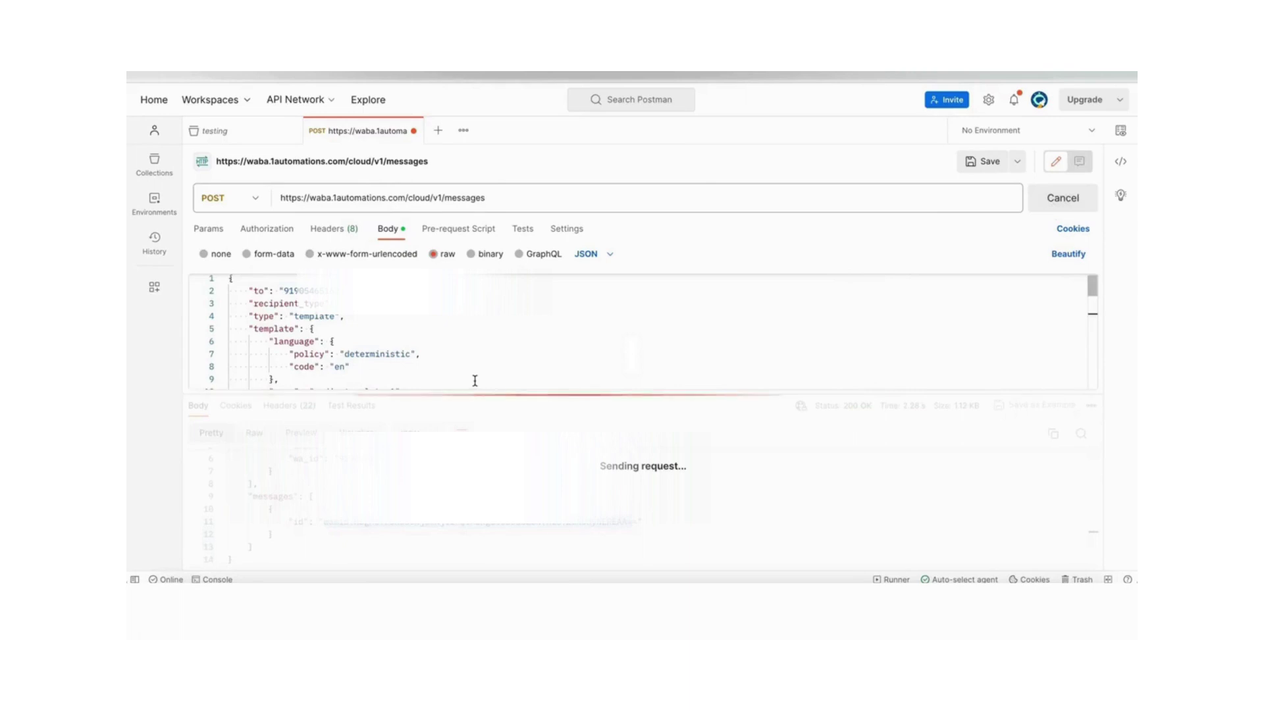
{"action": "scroll", "coordinate": [467, 341], "scroll_direction": "down", "scroll_amount": 2}
{"action": "scroll", "coordinate": [467, 341], "scroll_direction": "down", "scroll_amount": 1}
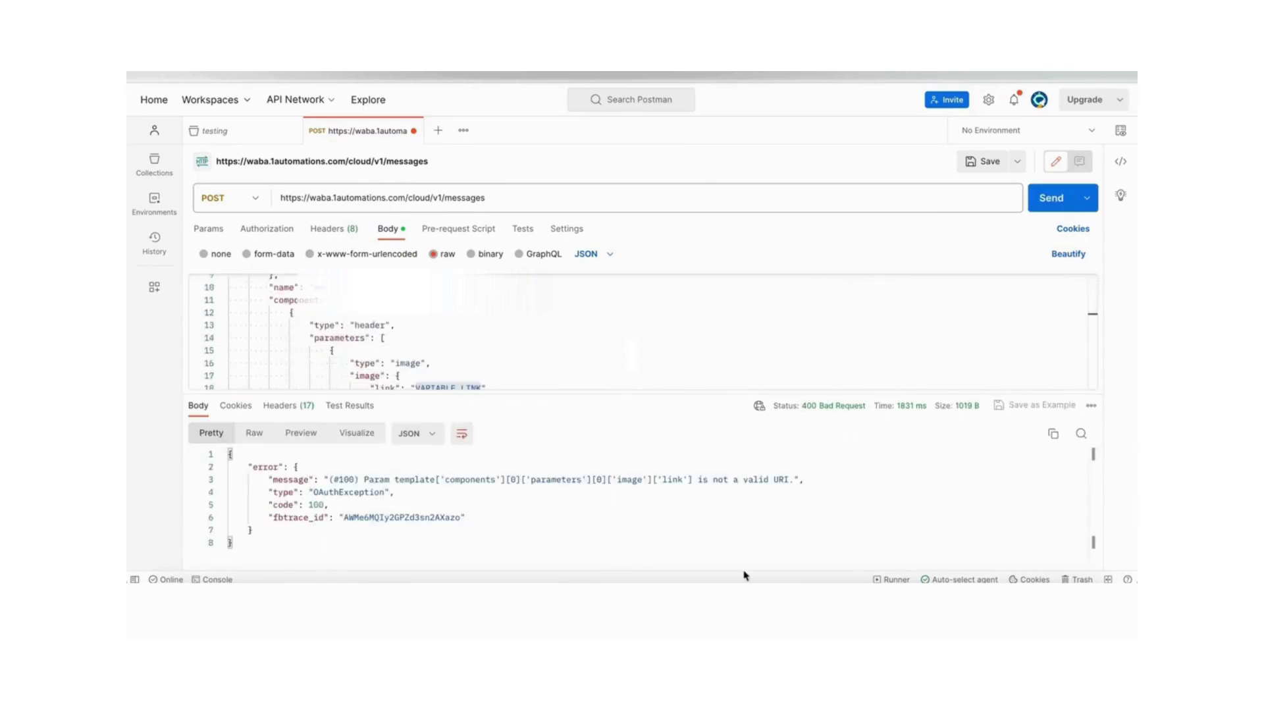
{"action": "left_click", "coordinate": [621, 487]}
{"action": "left_click_drag", "start_coordinate": [665, 481], "coordinate": [248, 530]}
Step: Replace VARIABLE_LINK in the header's image parameter with the image address of the WhatsApp logo copied from the WABA dashboard
{"action": "scroll", "coordinate": [418, 321], "scroll_direction": "down", "scroll_amount": 3}
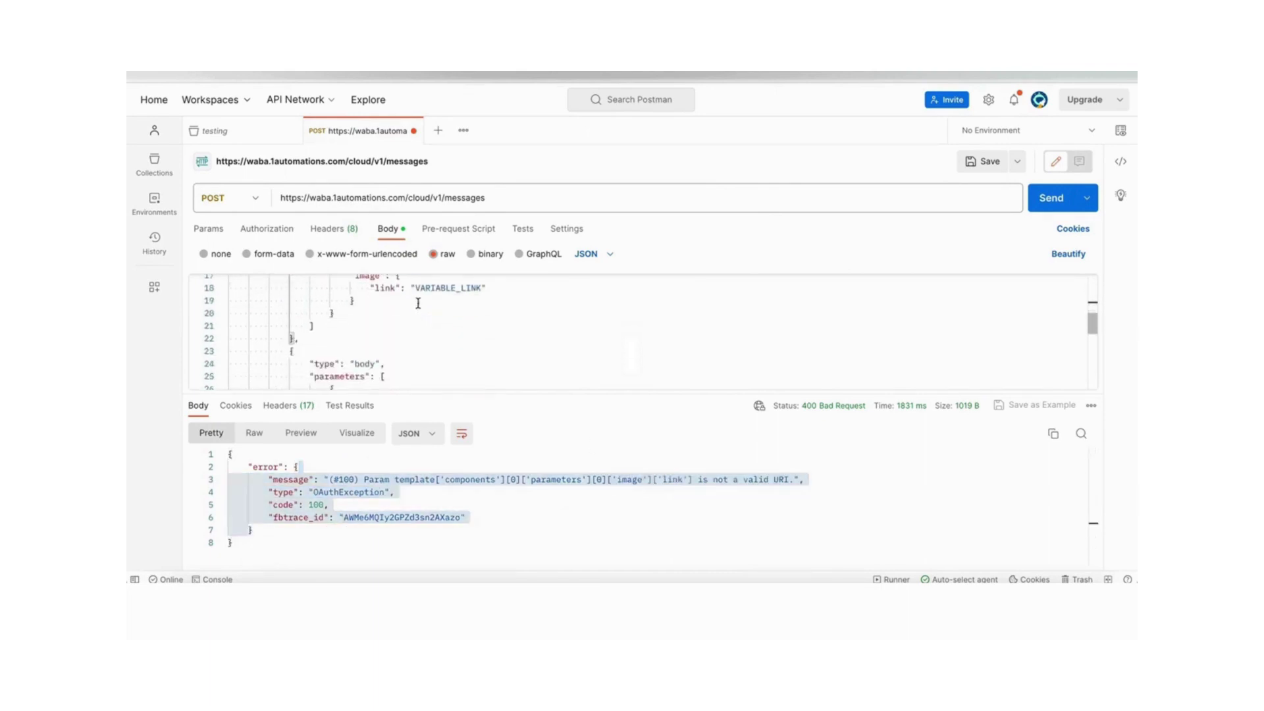
{"action": "left_click_drag", "start_coordinate": [415, 288], "coordinate": [483, 288]}
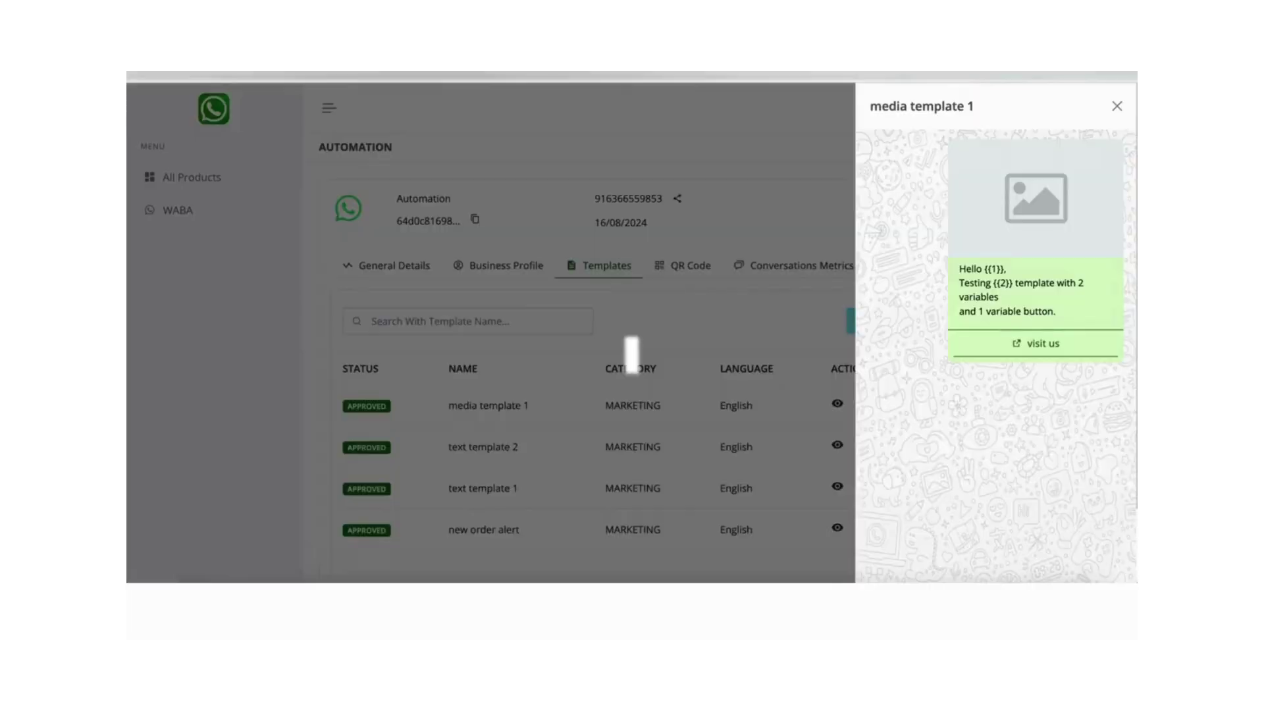
{"action": "left_click", "coordinate": [213, 116]}
{"action": "right_click", "coordinate": [213, 116]}
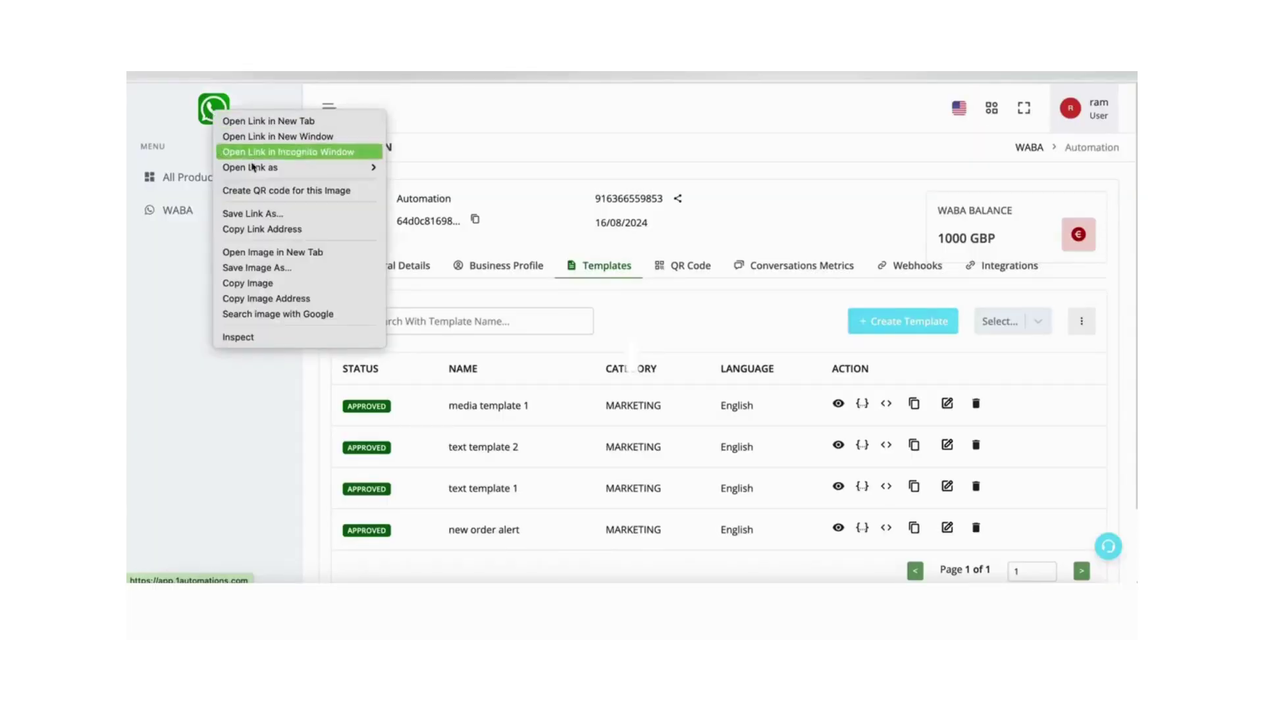
{"action": "left_click", "coordinate": [257, 299]}
{"action": "key", "text": "super+Tab"}
{"action": "key", "text": "ctrl+v"}
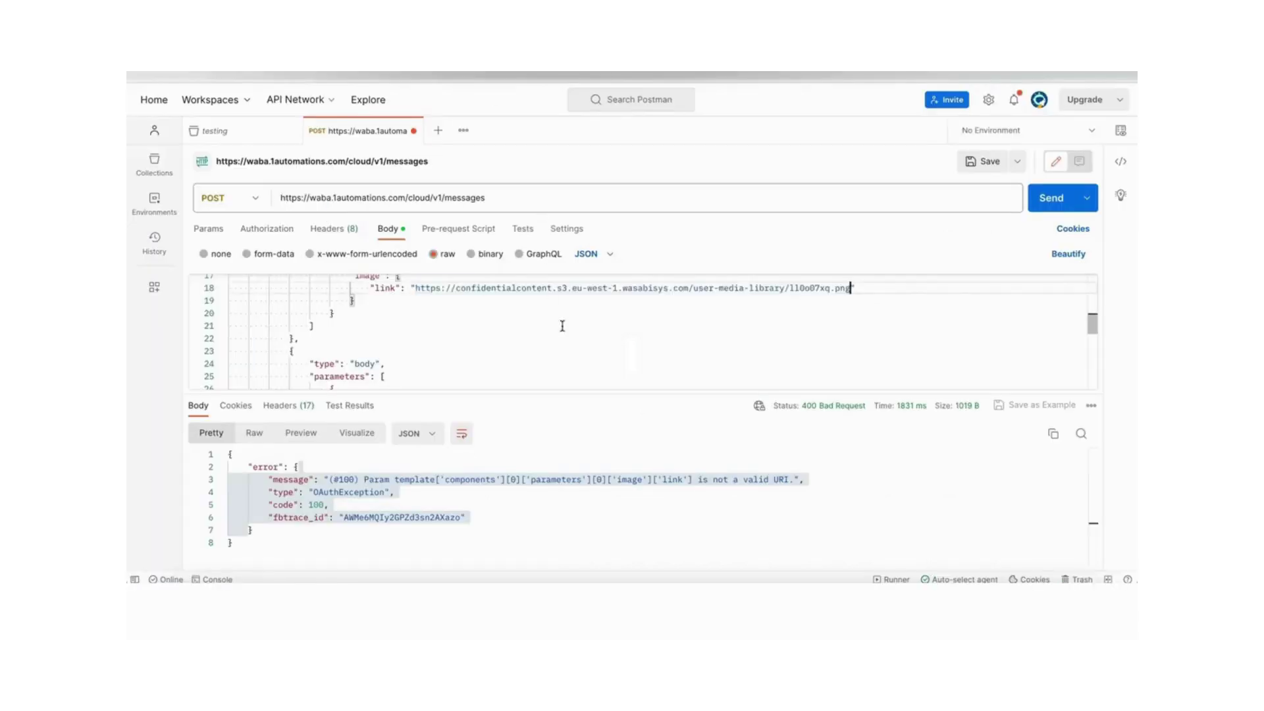
Step: Check the first variable in media template 1's dashboard preview, and set the first body text parameter in Postman to "name"
{"action": "scroll", "coordinate": [477, 347], "scroll_direction": "down", "scroll_amount": 3}
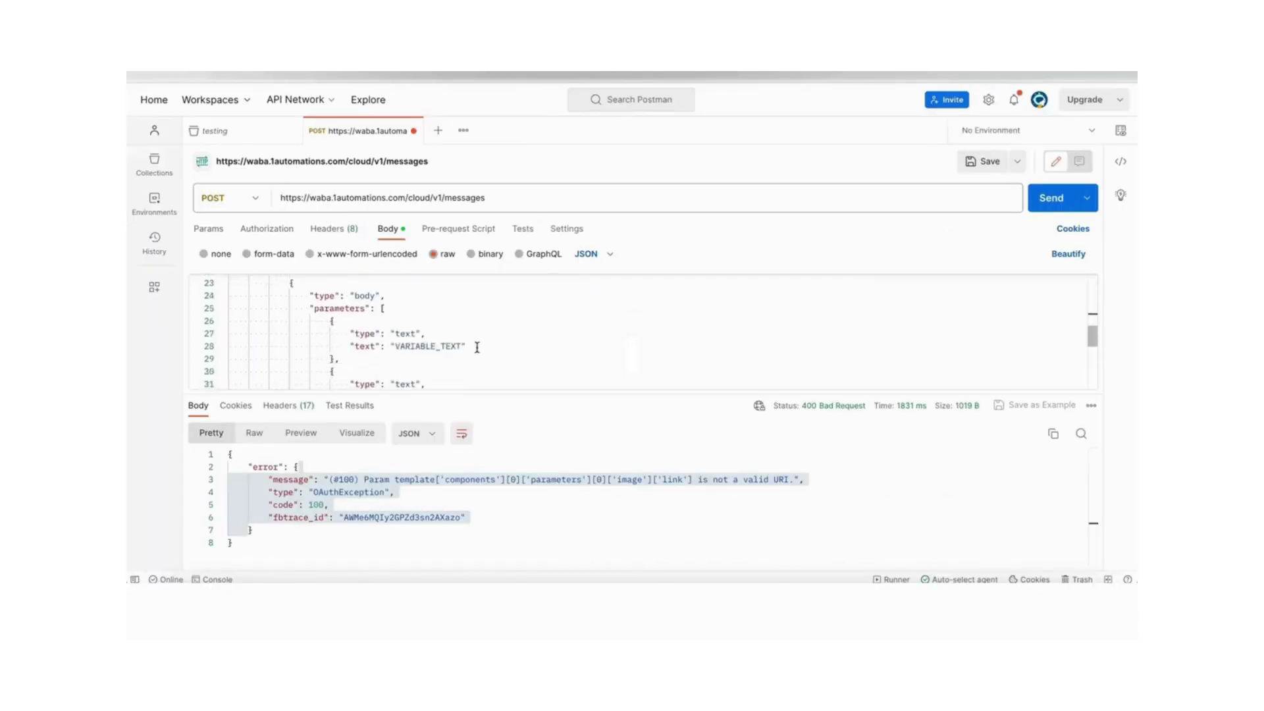
{"action": "double_click", "coordinate": [423, 346]}
{"action": "scroll", "coordinate": [422, 347], "scroll_direction": "down", "scroll_amount": 2}
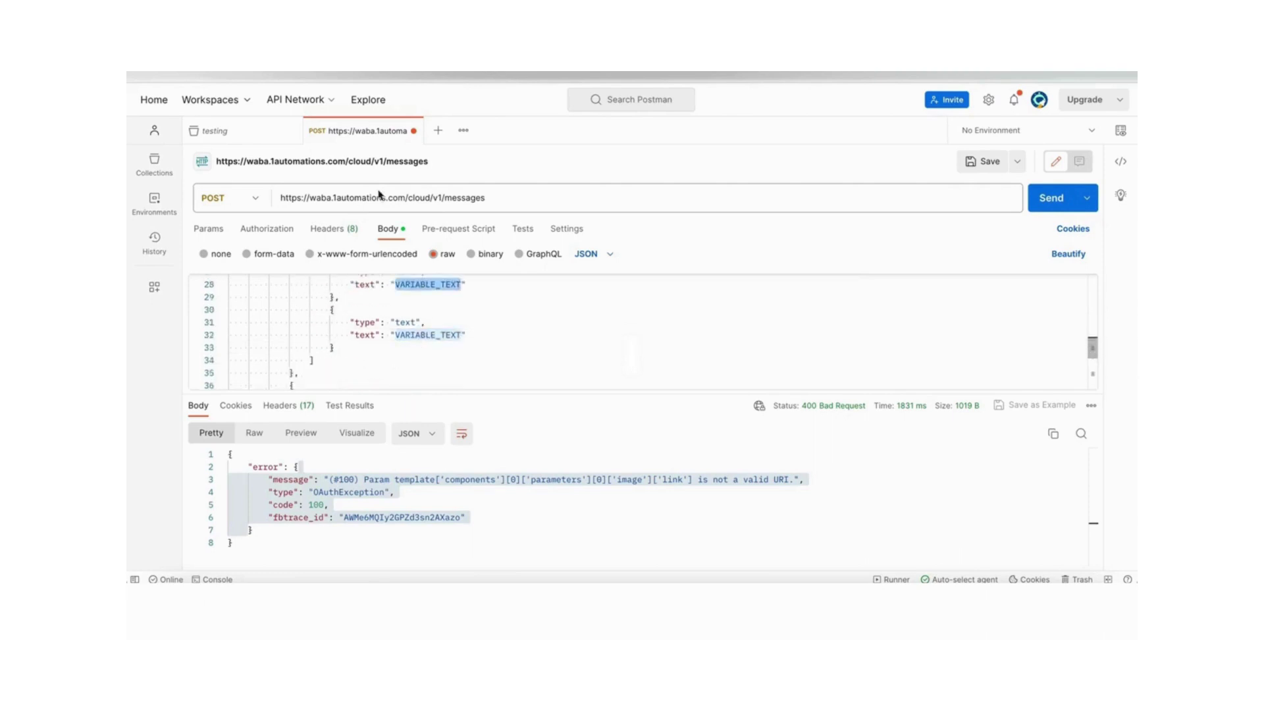
{"action": "key", "text": "super+Tab"}
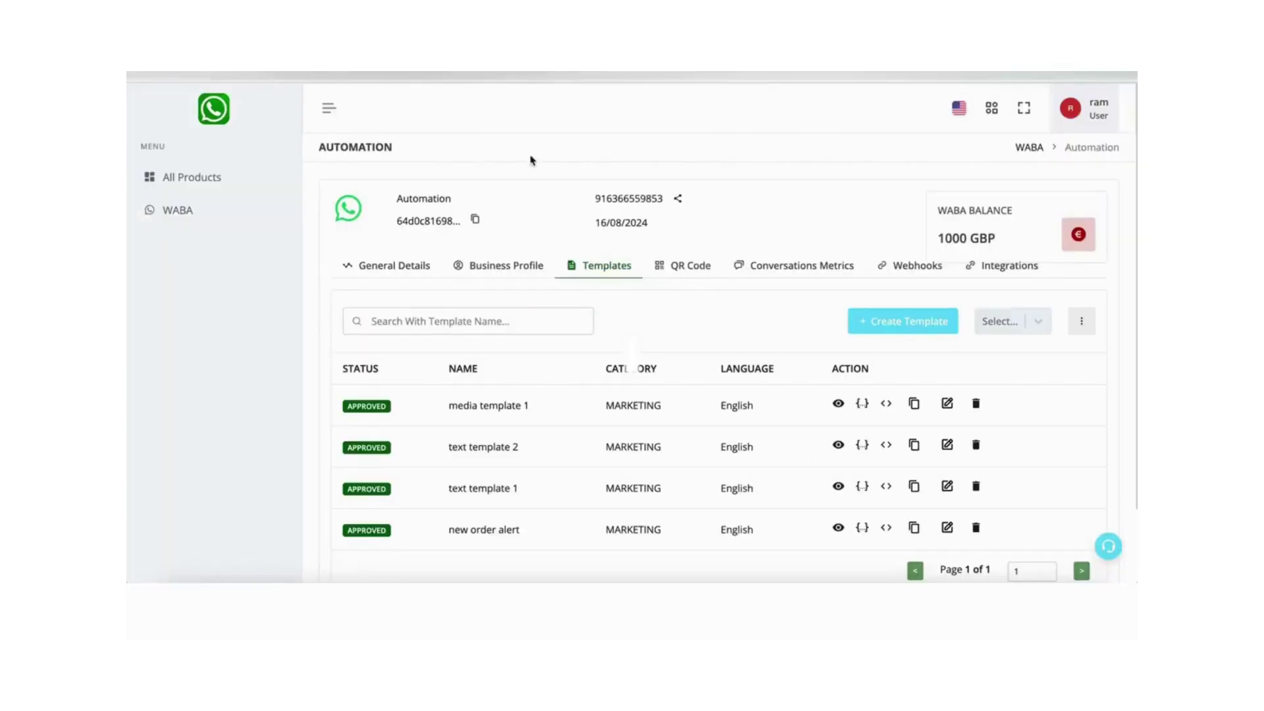
{"action": "left_click", "coordinate": [836, 404]}
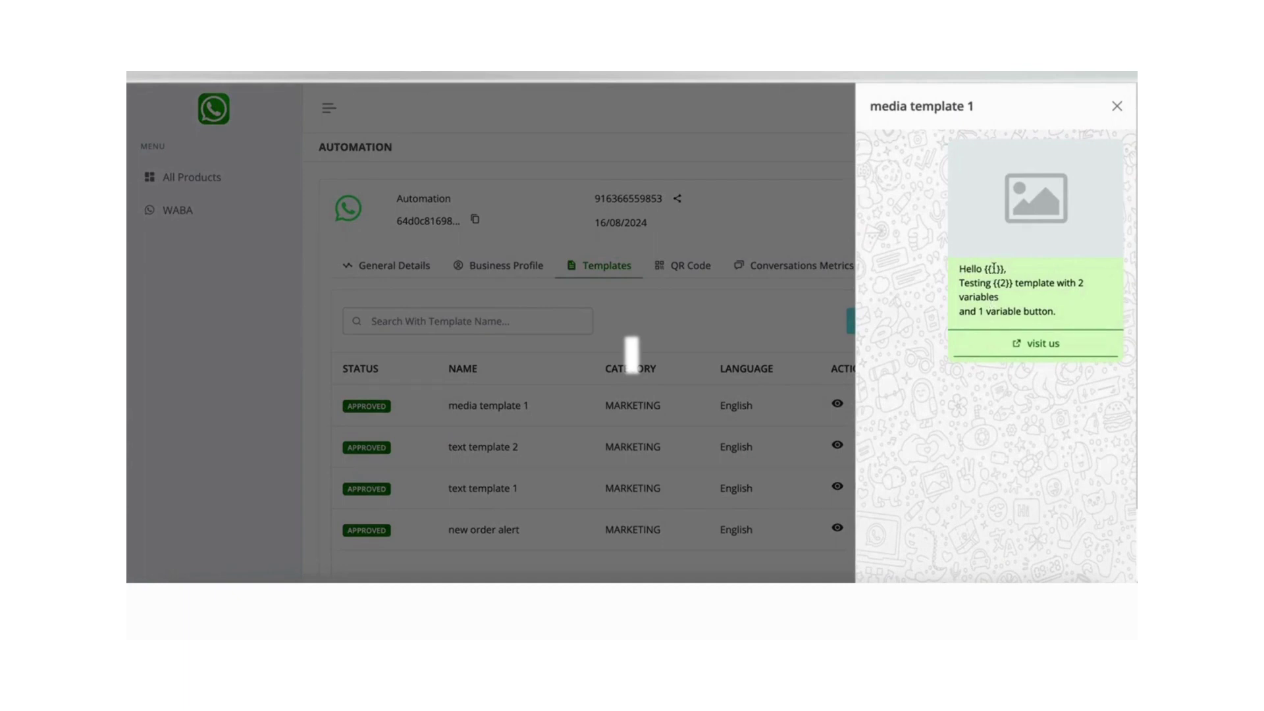
{"action": "key", "text": "super+Tab"}
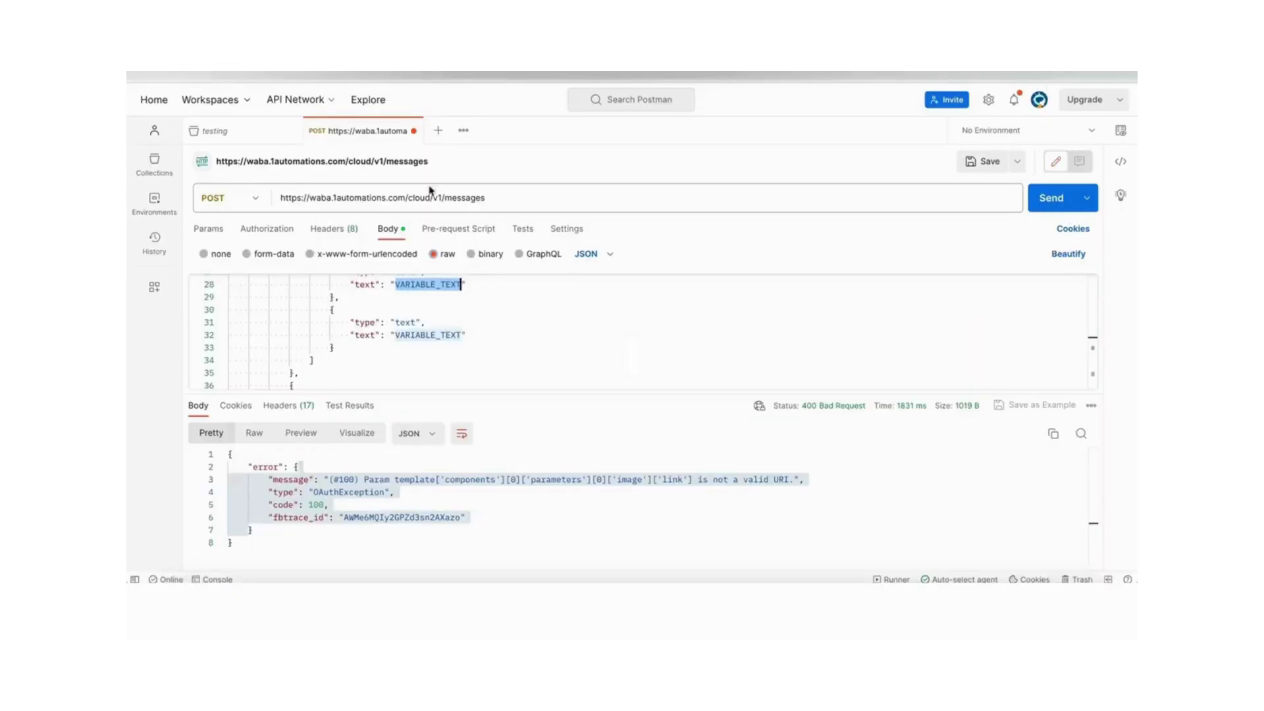
{"action": "type", "text": "name"}
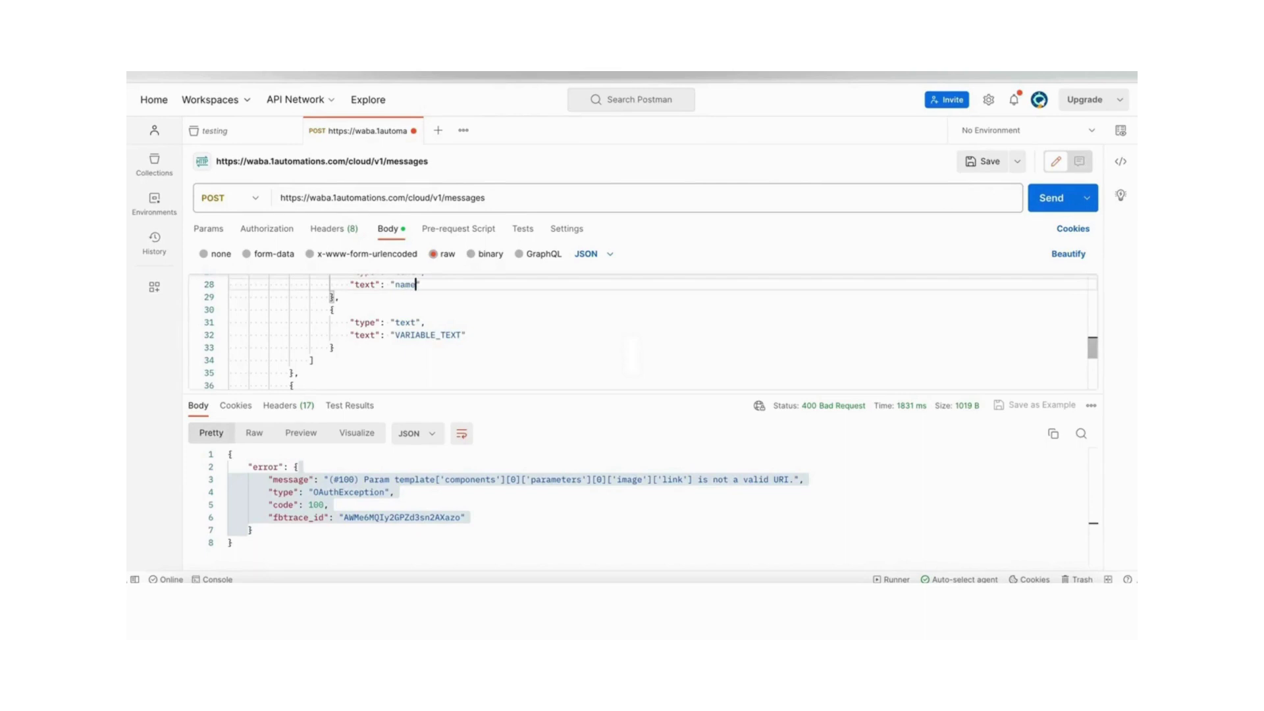
Step: Set the second body text parameter to "2 test" and compare the values with the variables in media template 1's preview
{"action": "double_click", "coordinate": [427, 334]}
{"action": "type", "text": "2"}
{"action": "scroll", "coordinate": [428, 335], "scroll_direction": "down", "scroll_amount": 3}
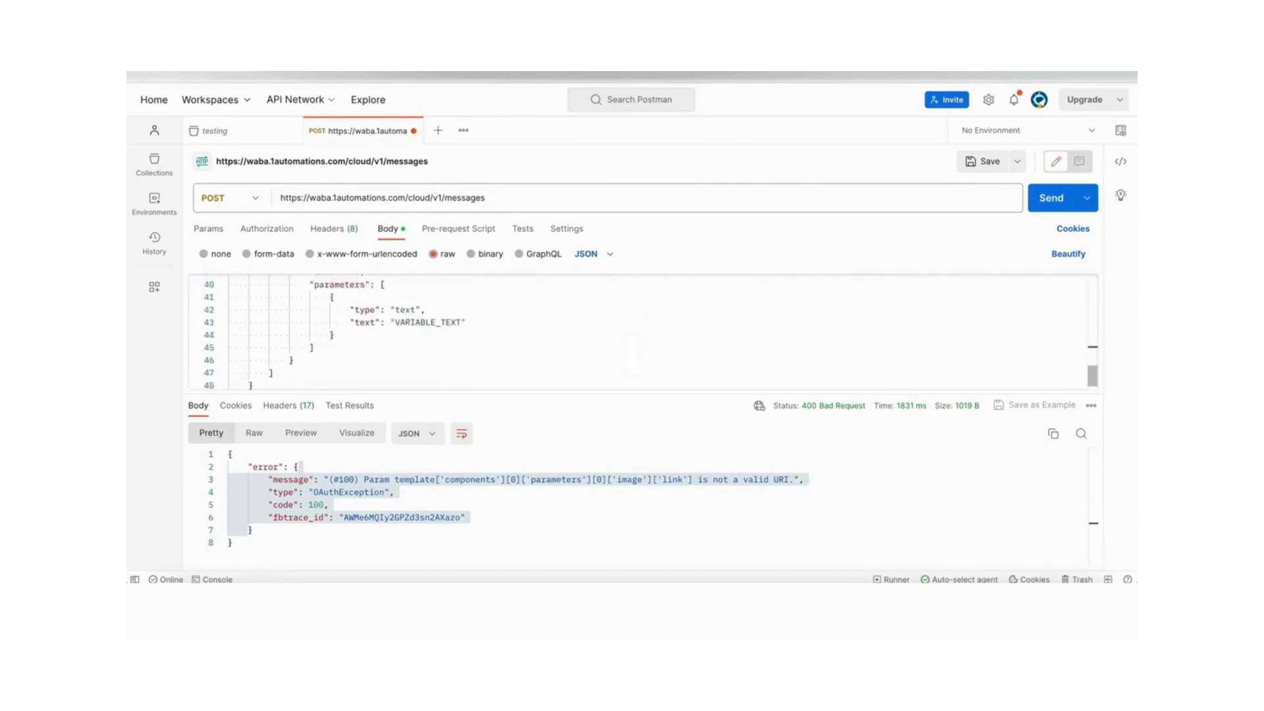
{"action": "key", "text": "super+Tab"}
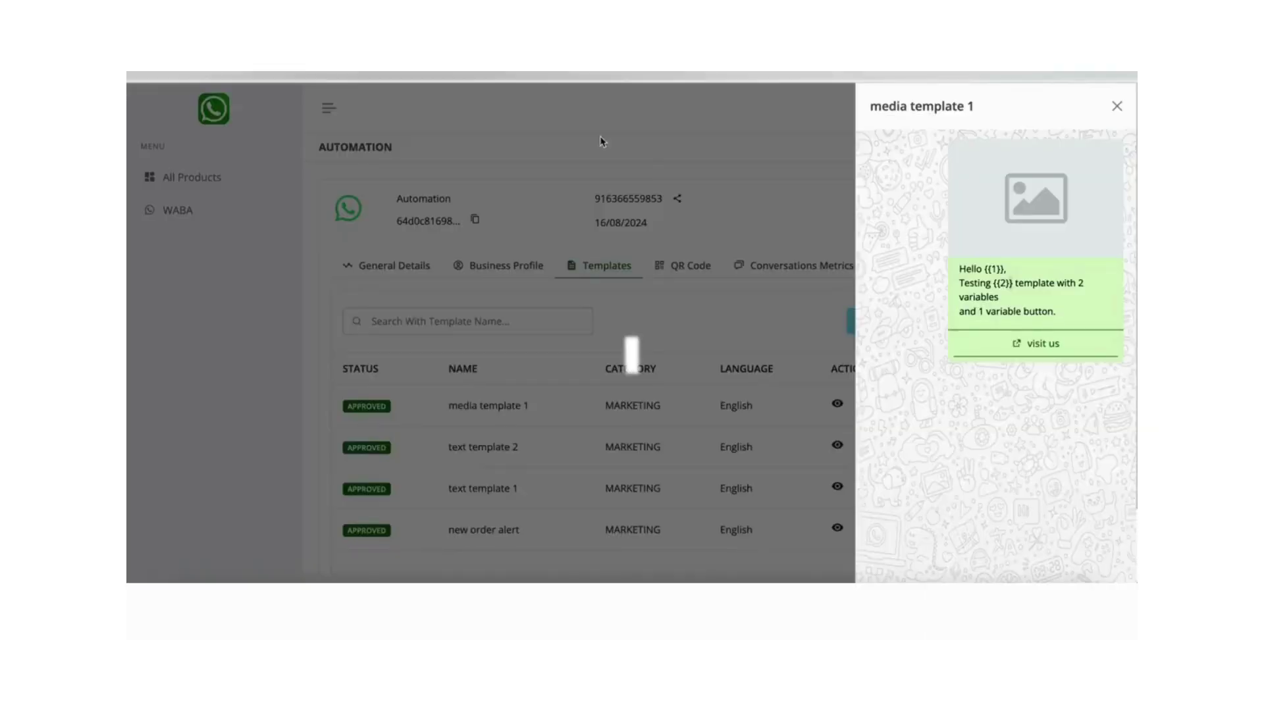
{"action": "key", "text": "super+Tab"}
{"action": "scroll", "coordinate": [409, 316], "scroll_direction": "up", "scroll_amount": 3}
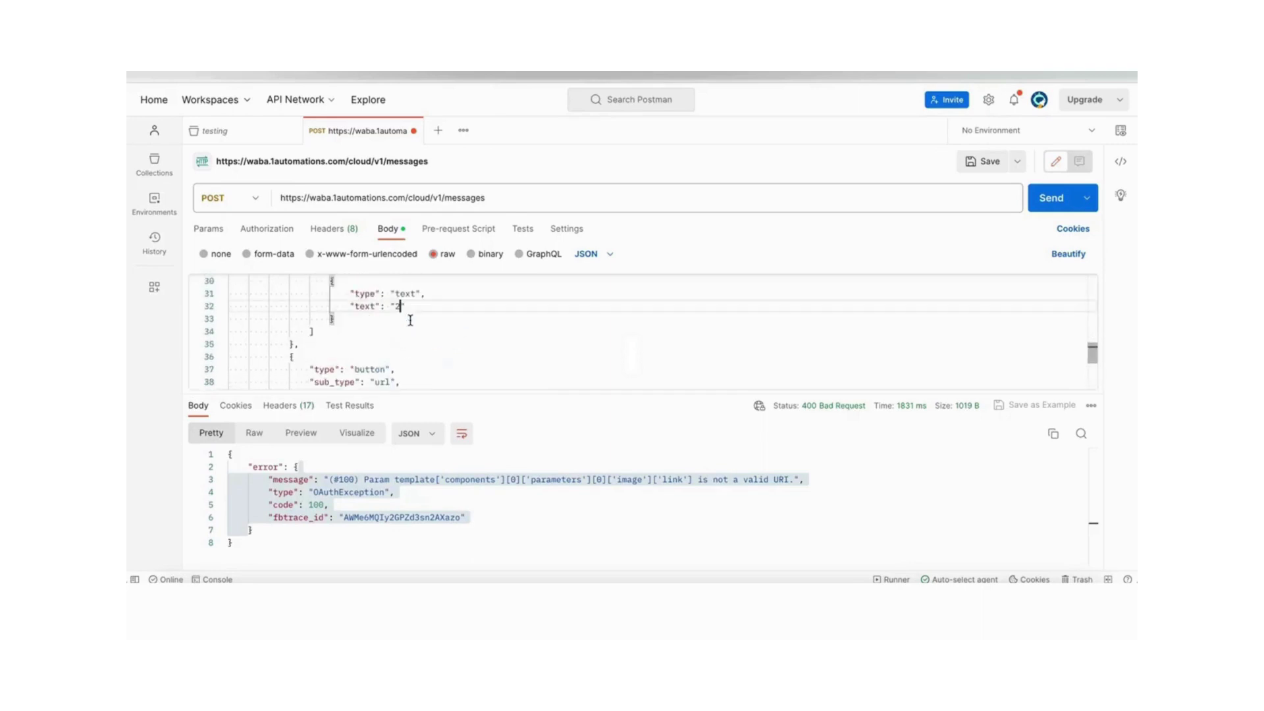
{"action": "left_click", "coordinate": [402, 306]}
{"action": "type", "text": "/n test"}
{"action": "key", "text": "BackSpace"}
{"action": "key", "text": "BackSpace"}
{"action": "key", "text": "BackSpace"}
{"action": "key", "text": "BackSpace"}
{"action": "key", "text": "BackSpace"}
{"action": "key", "text": "BackSpace"}
{"action": "key", "text": "BackSpace"}
{"action": "type", "text": "akhil"}
{"action": "key", "text": "BackSpace"}
{"action": "key", "text": "BackSpace"}
{"action": "key", "text": "BackSpace"}
{"action": "key", "text": "BackSpace"}
{"action": "type", "text": "est"}
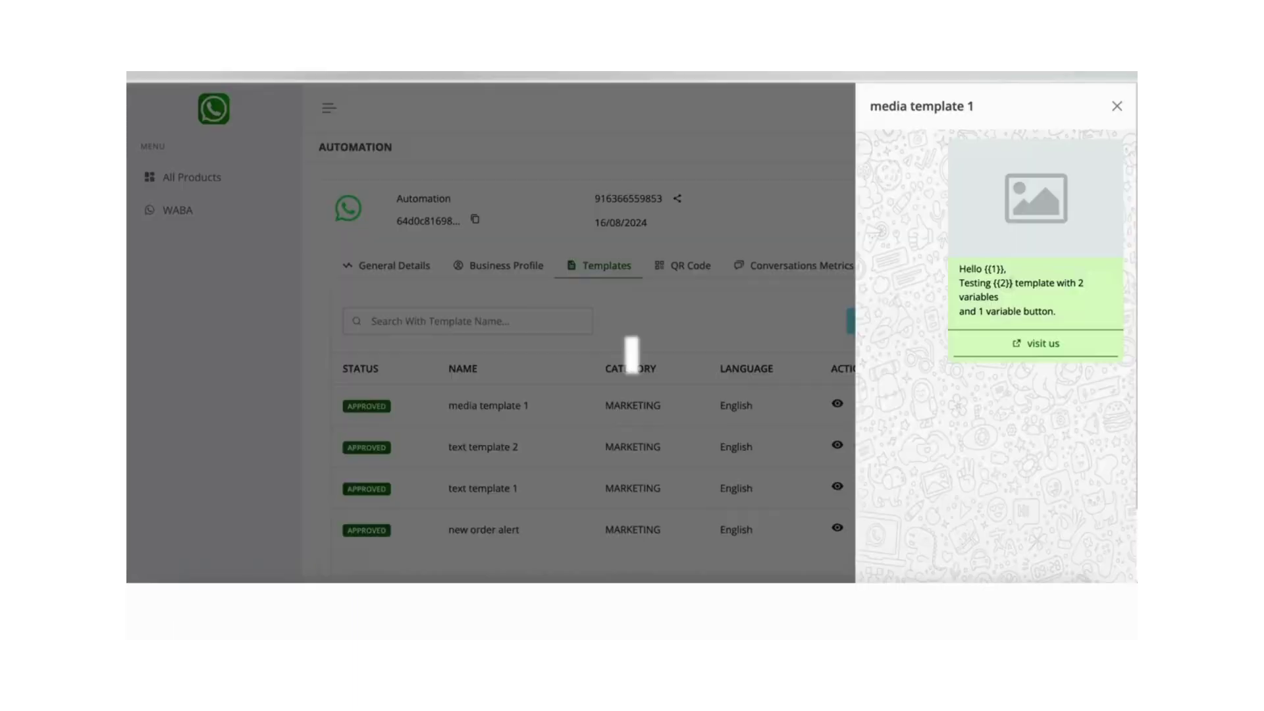
{"action": "left_click_drag", "start_coordinate": [1055, 311], "coordinate": [982, 265]}
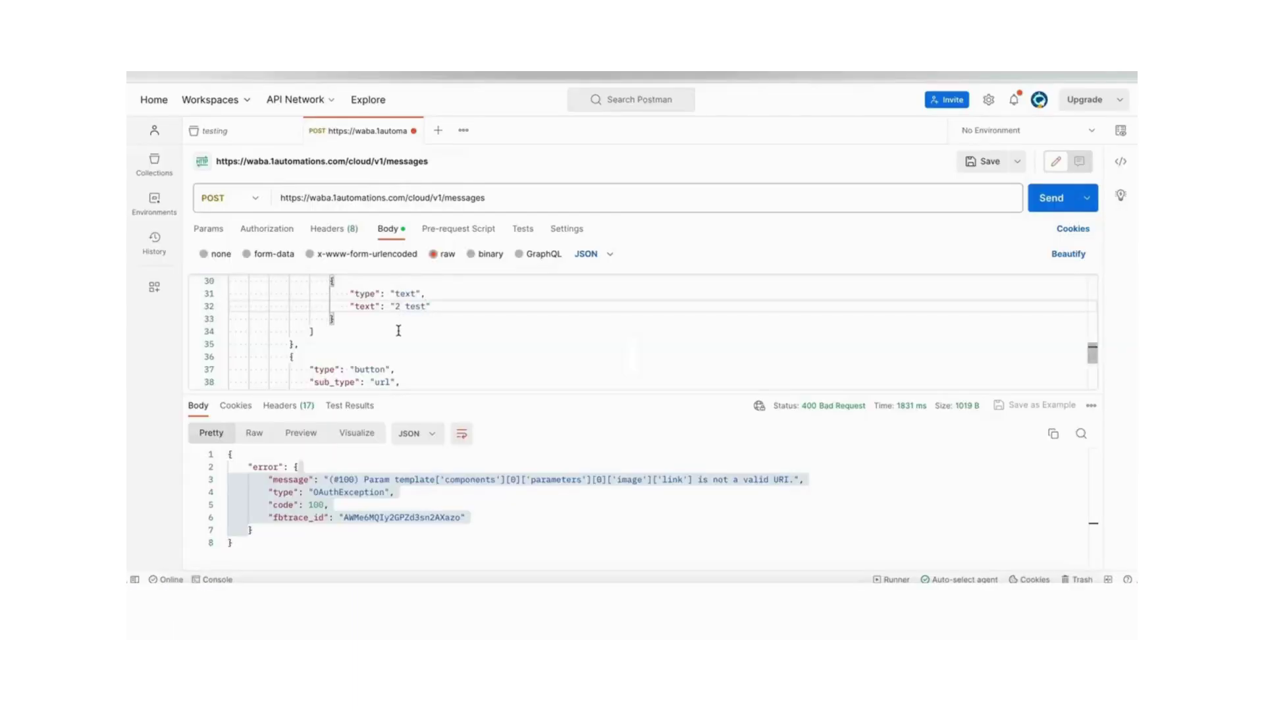
Step: Set the URL button's text parameter to "google" and send the completed media template request
{"action": "scroll", "coordinate": [397, 331], "scroll_direction": "up", "scroll_amount": 2}
{"action": "scroll", "coordinate": [397, 331], "scroll_direction": "down", "scroll_amount": 1}
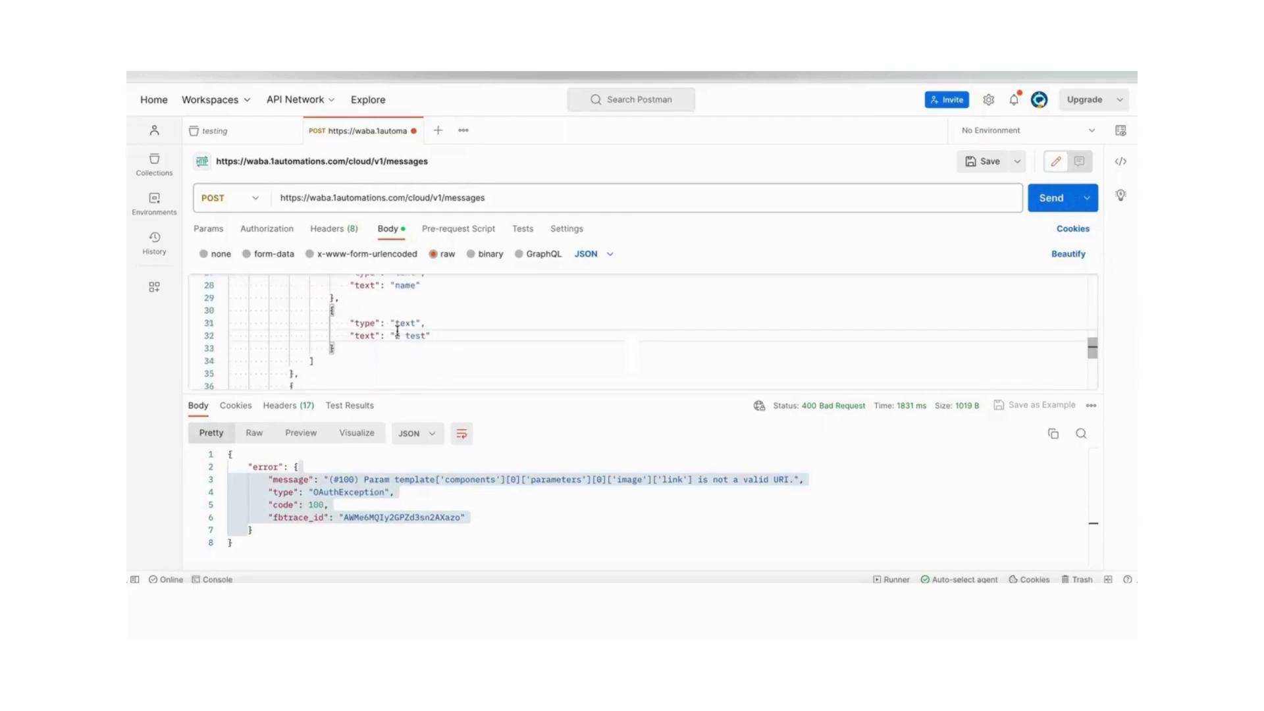
{"action": "scroll", "coordinate": [397, 330], "scroll_direction": "down", "scroll_amount": 2}
{"action": "scroll", "coordinate": [396, 331], "scroll_direction": "up", "scroll_amount": 2}
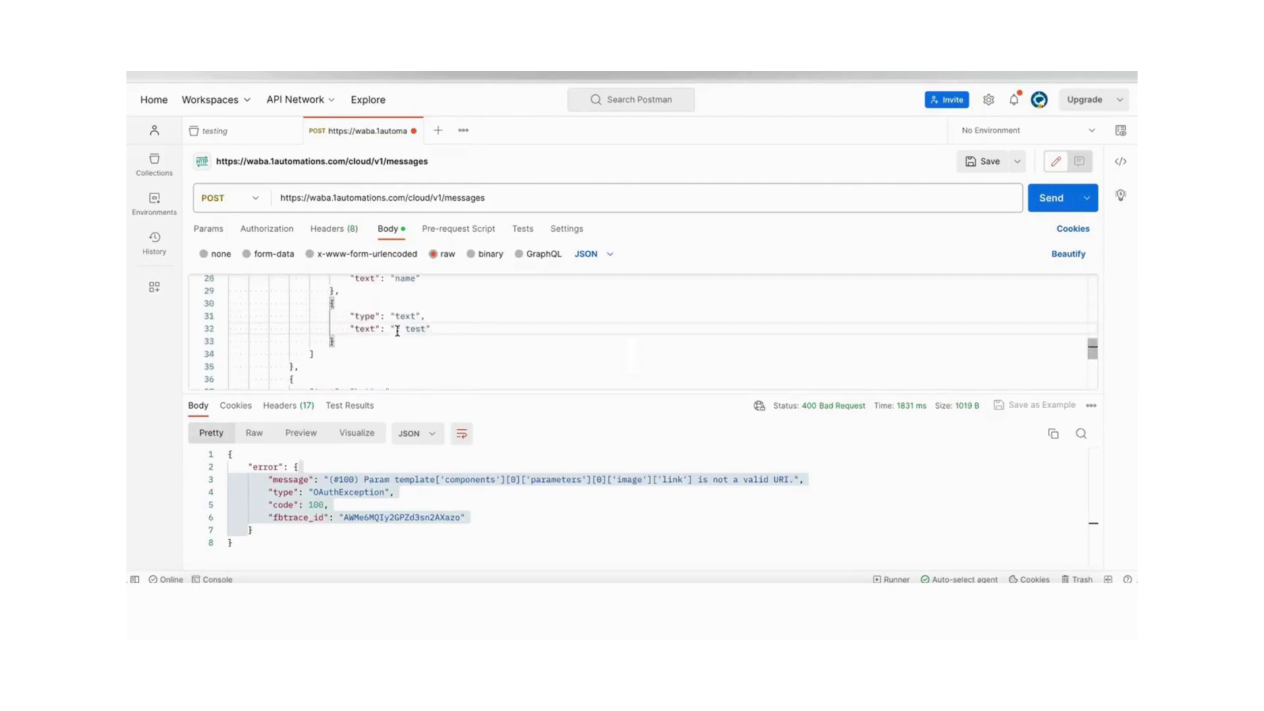
{"action": "scroll", "coordinate": [397, 332], "scroll_direction": "up", "scroll_amount": 1}
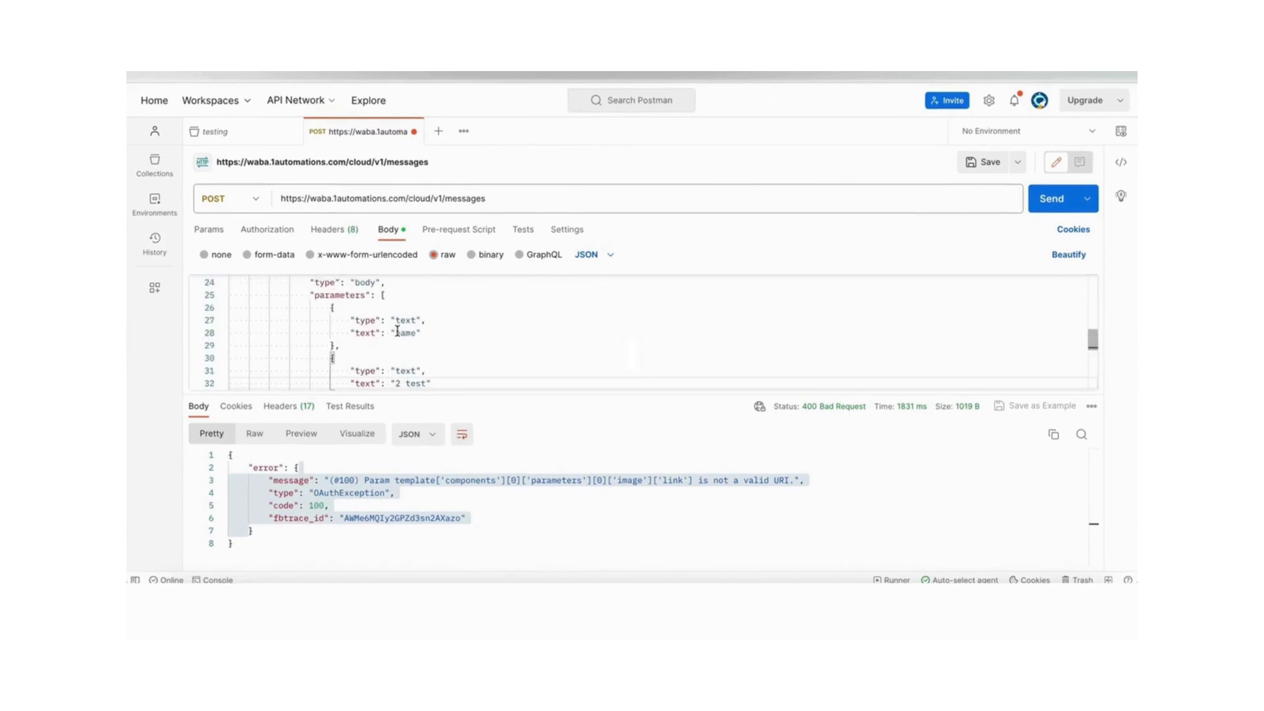
{"action": "scroll", "coordinate": [397, 331], "scroll_direction": "down", "scroll_amount": 4}
{"action": "left_click", "coordinate": [397, 331]}
{"action": "double_click", "coordinate": [397, 331]}
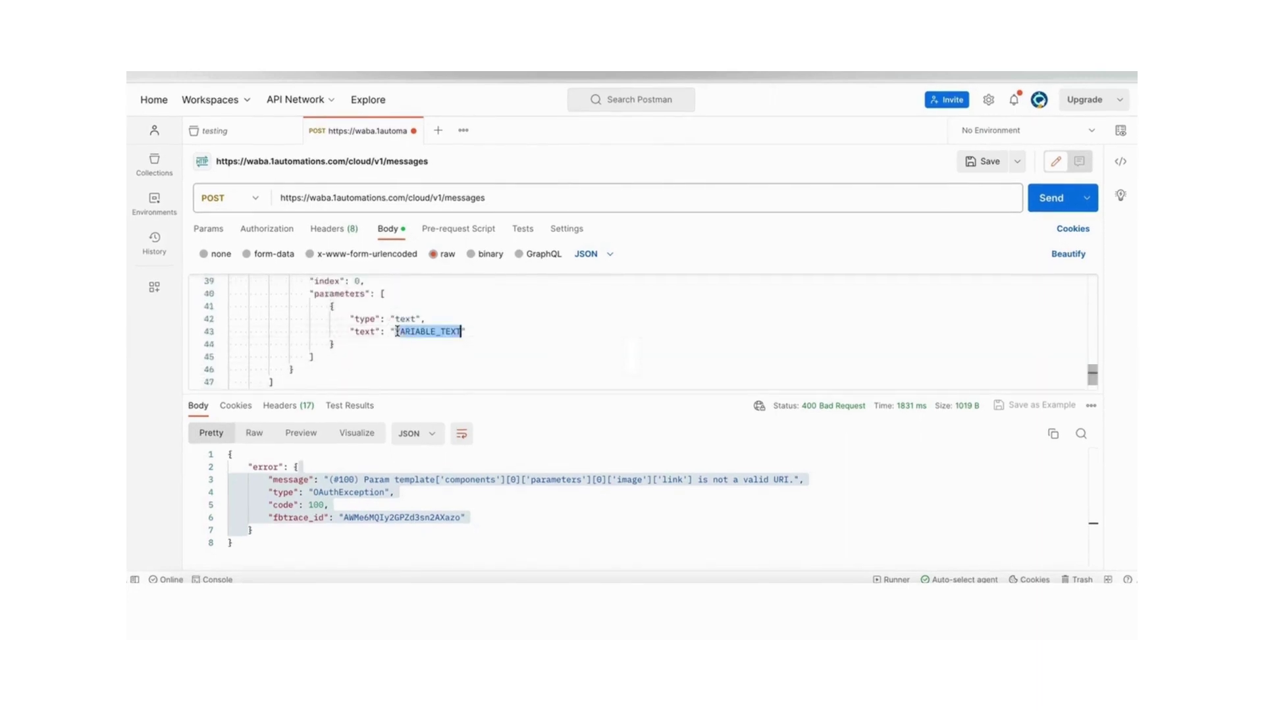
{"action": "type", "text": "google"}
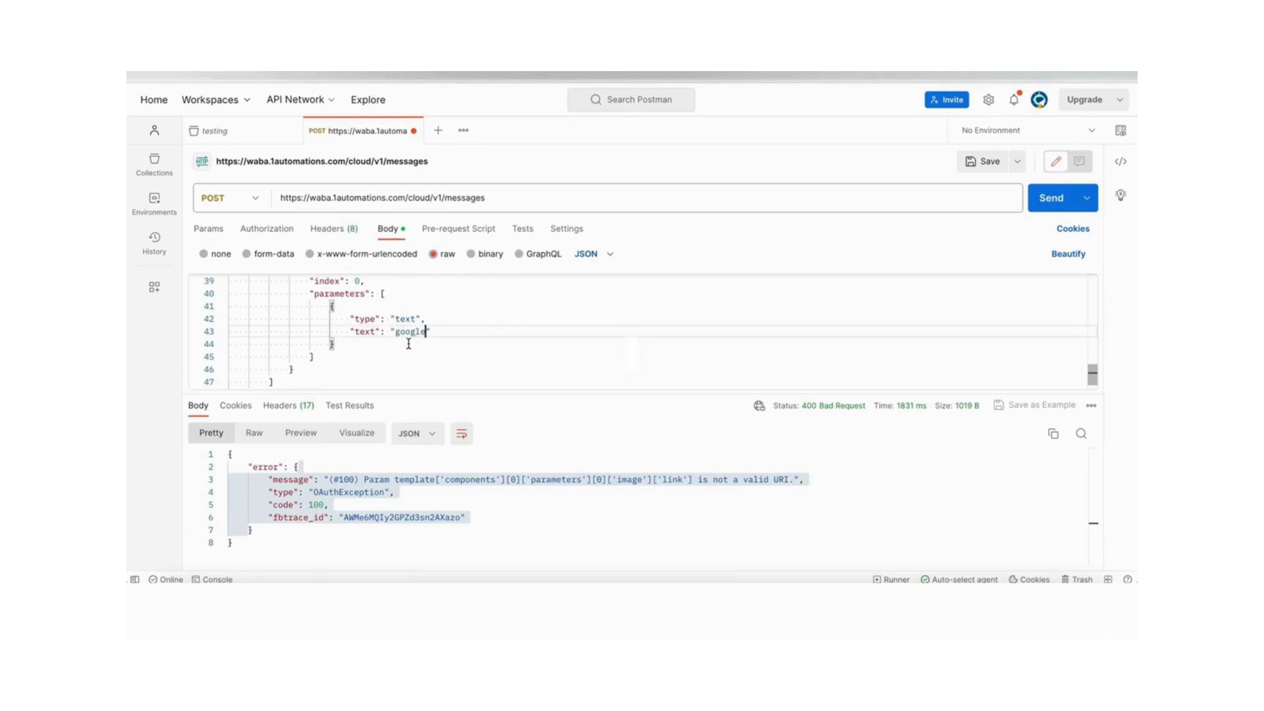
{"action": "left_click", "coordinate": [1053, 200]}
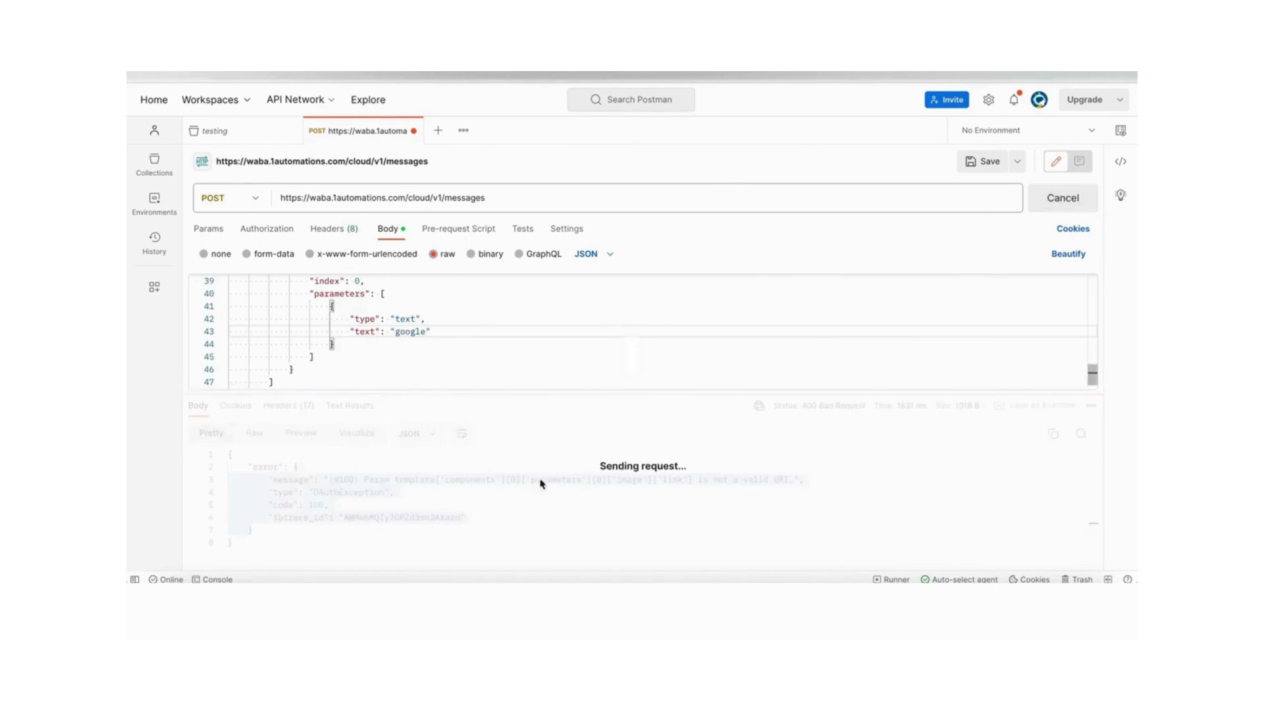
Step: Check the message ID in the send response, and on Webhook.site dismiss the notification request and review the raw content of webhook request #a6492
{"action": "scroll", "coordinate": [352, 450], "scroll_direction": "down", "scroll_amount": 3}
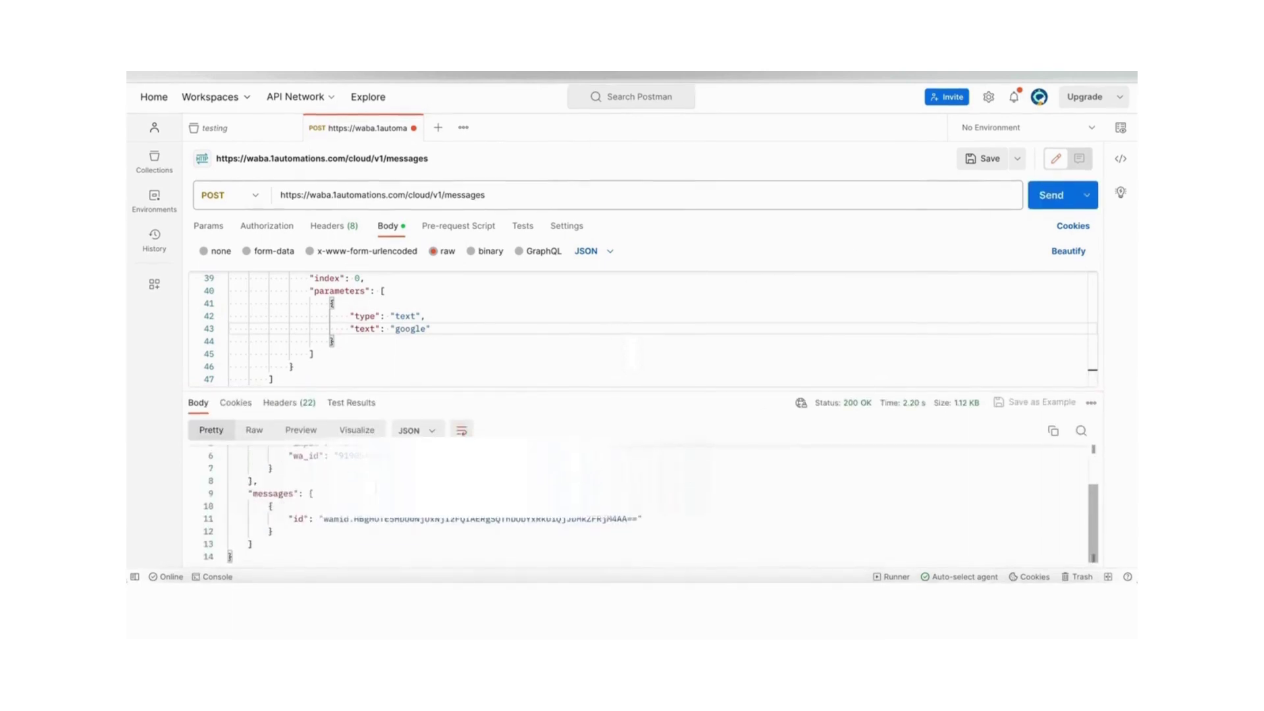
{"action": "left_click_drag", "start_coordinate": [323, 522], "coordinate": [643, 527]}
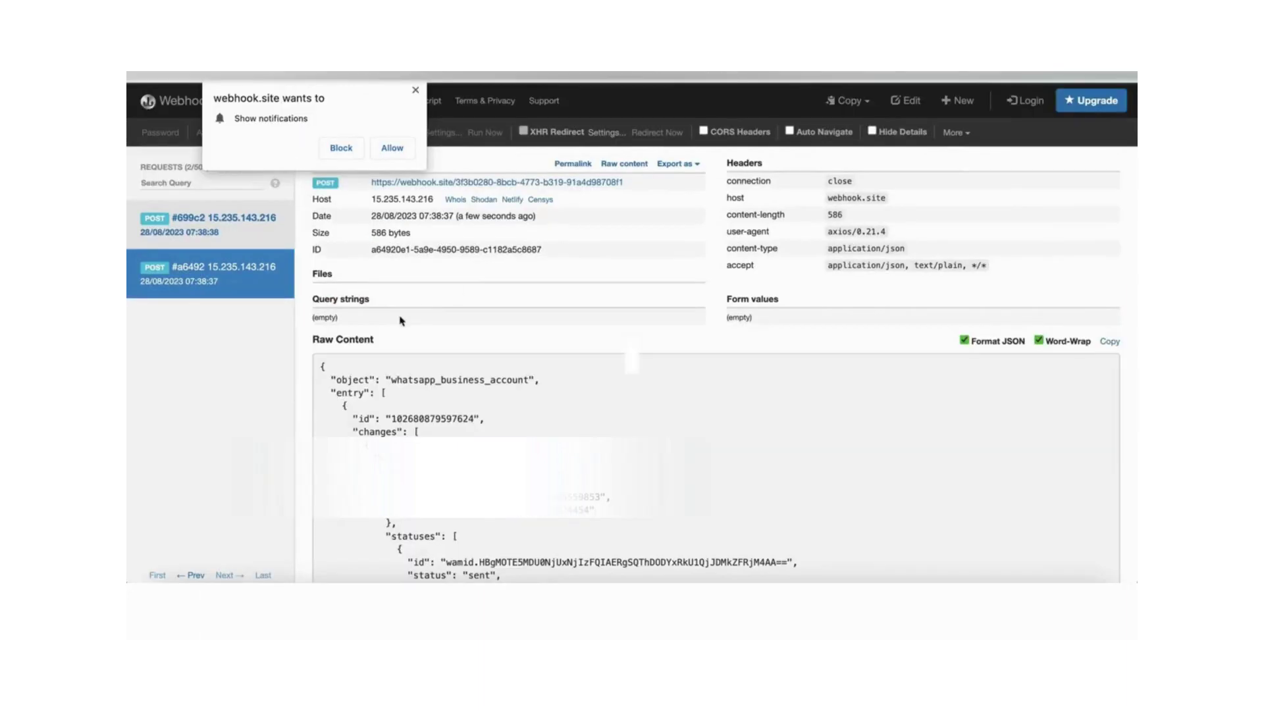
{"action": "left_click", "coordinate": [415, 89]}
{"action": "scroll", "coordinate": [540, 464], "scroll_direction": "down", "scroll_amount": 5}
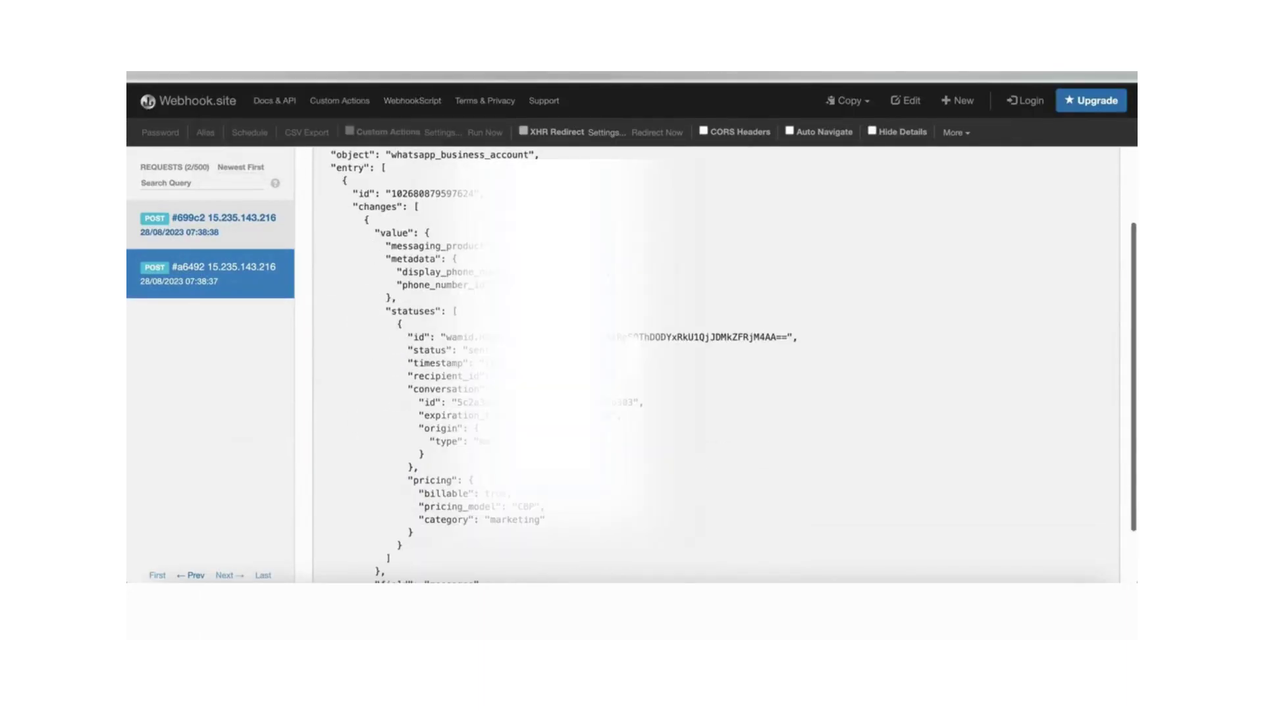
{"action": "scroll", "coordinate": [724, 366], "scroll_direction": "up", "scroll_amount": 2}
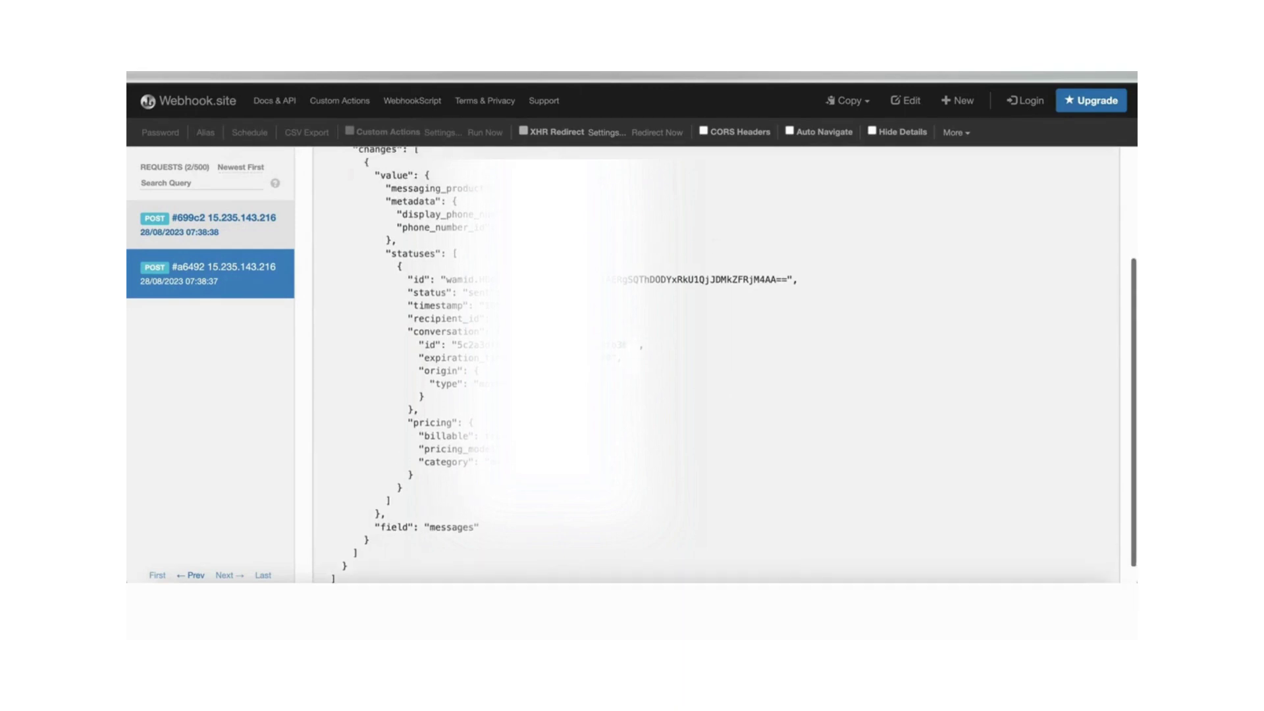
{"action": "scroll", "coordinate": [429, 412], "scroll_direction": "up", "scroll_amount": 2}
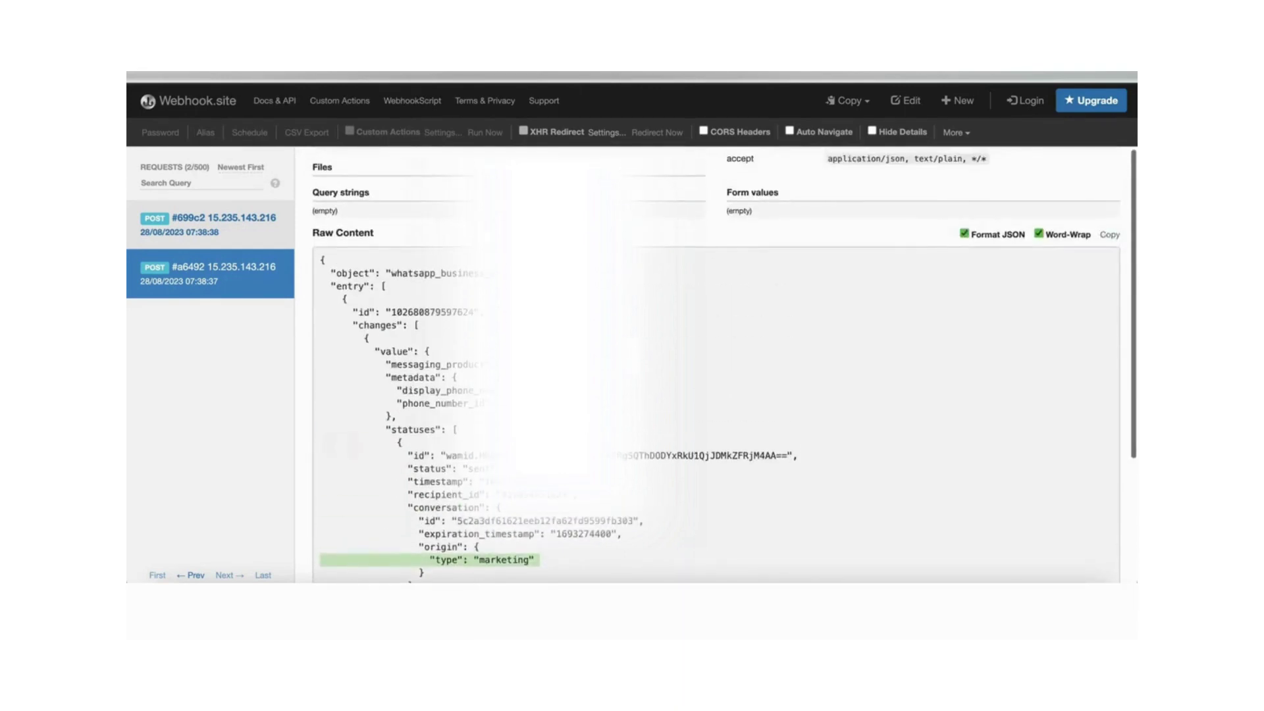
Step: Compare the message IDs and status entries in webhook requests #a6492, #699c2, #34d7d and #890c2
{"action": "left_click", "coordinate": [249, 234]}
{"action": "left_click", "coordinate": [247, 273]}
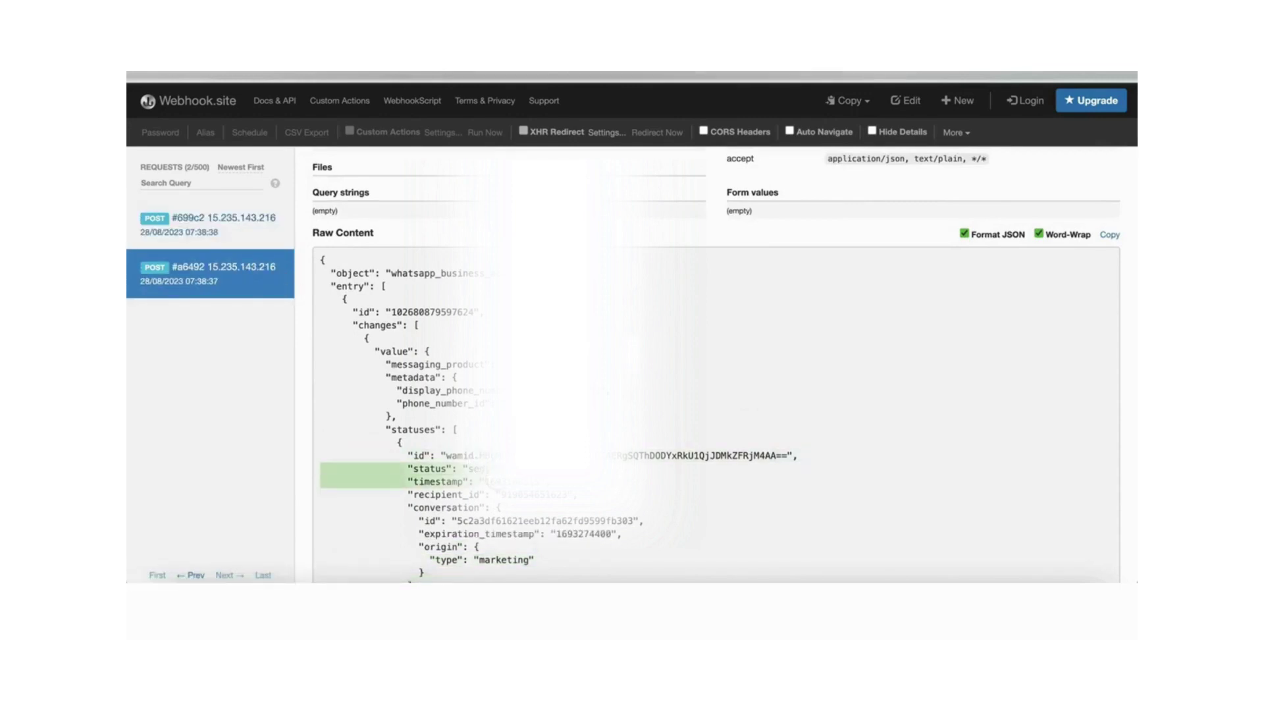
{"action": "left_click", "coordinate": [280, 221]}
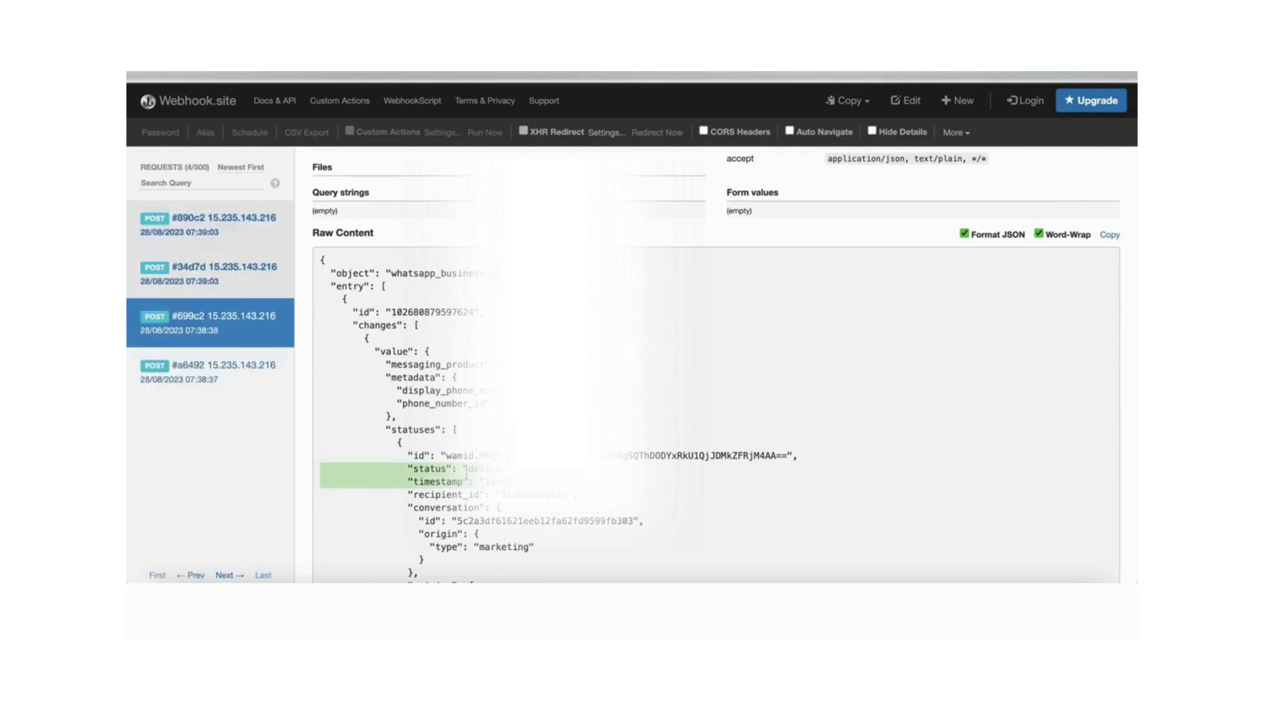
{"action": "left_click", "coordinate": [277, 273]}
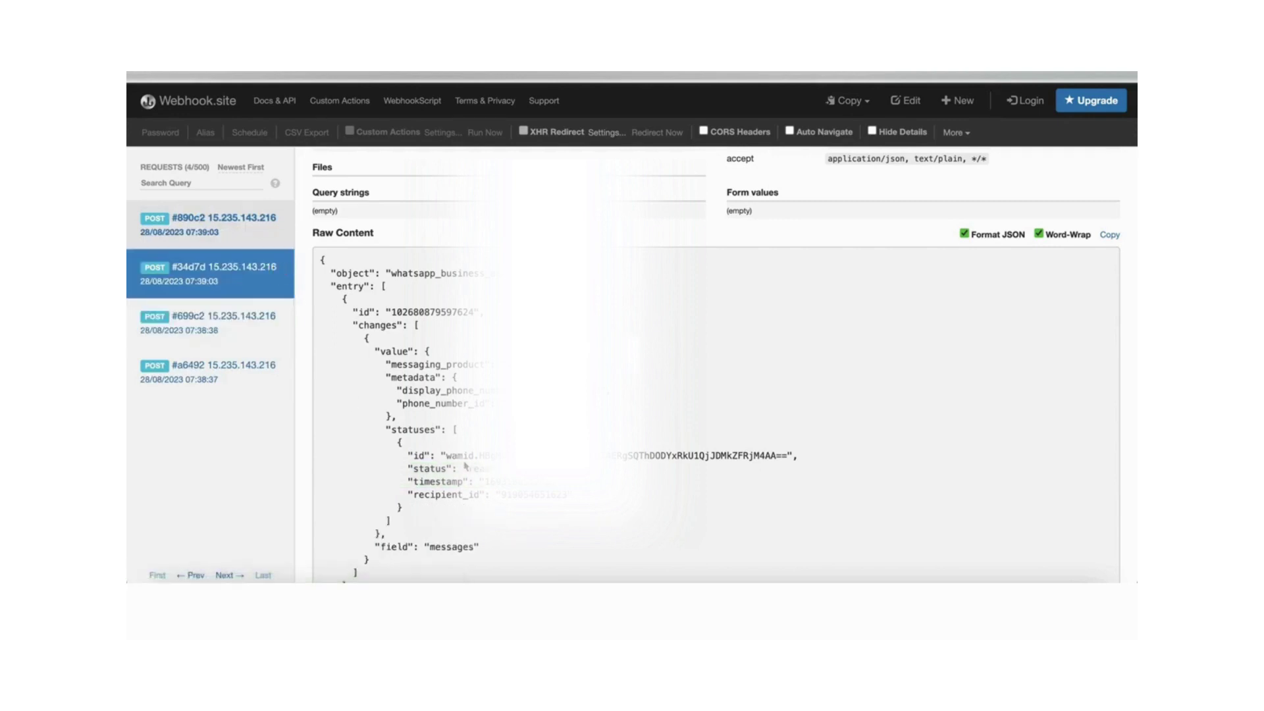
{"action": "left_click_drag", "start_coordinate": [321, 455], "coordinate": [484, 482]}
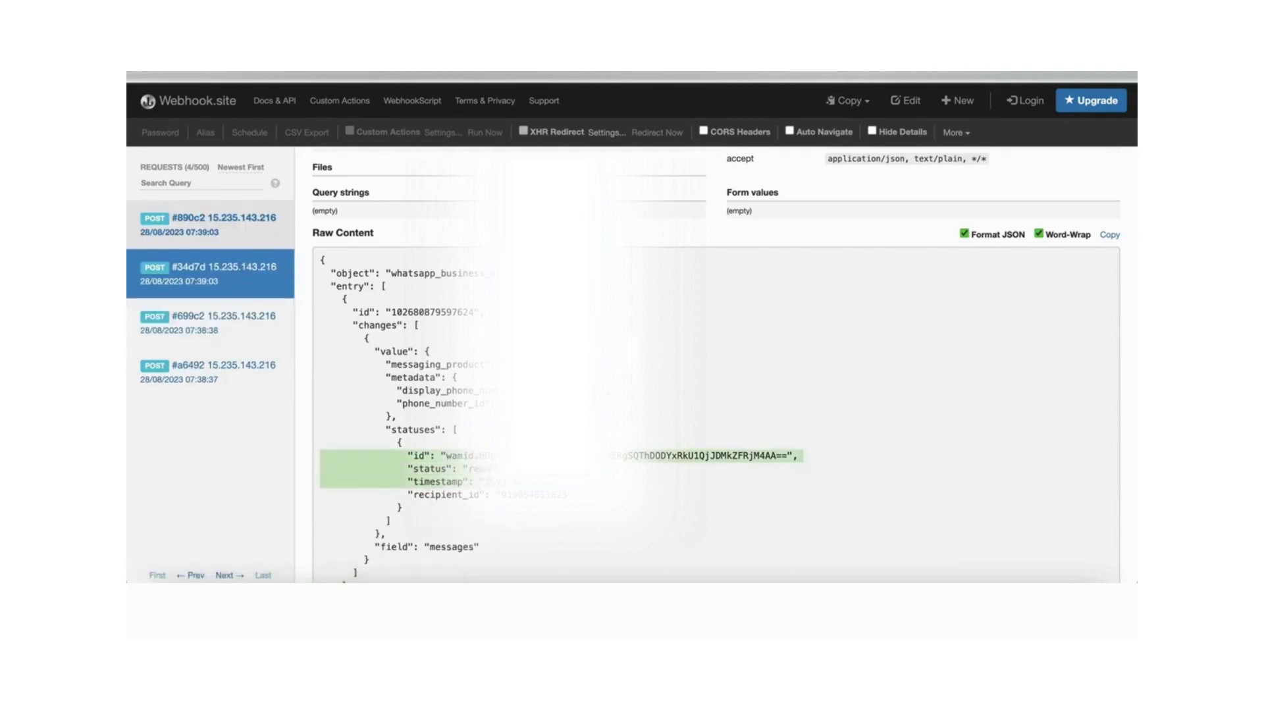
{"action": "left_click", "coordinate": [282, 220]}
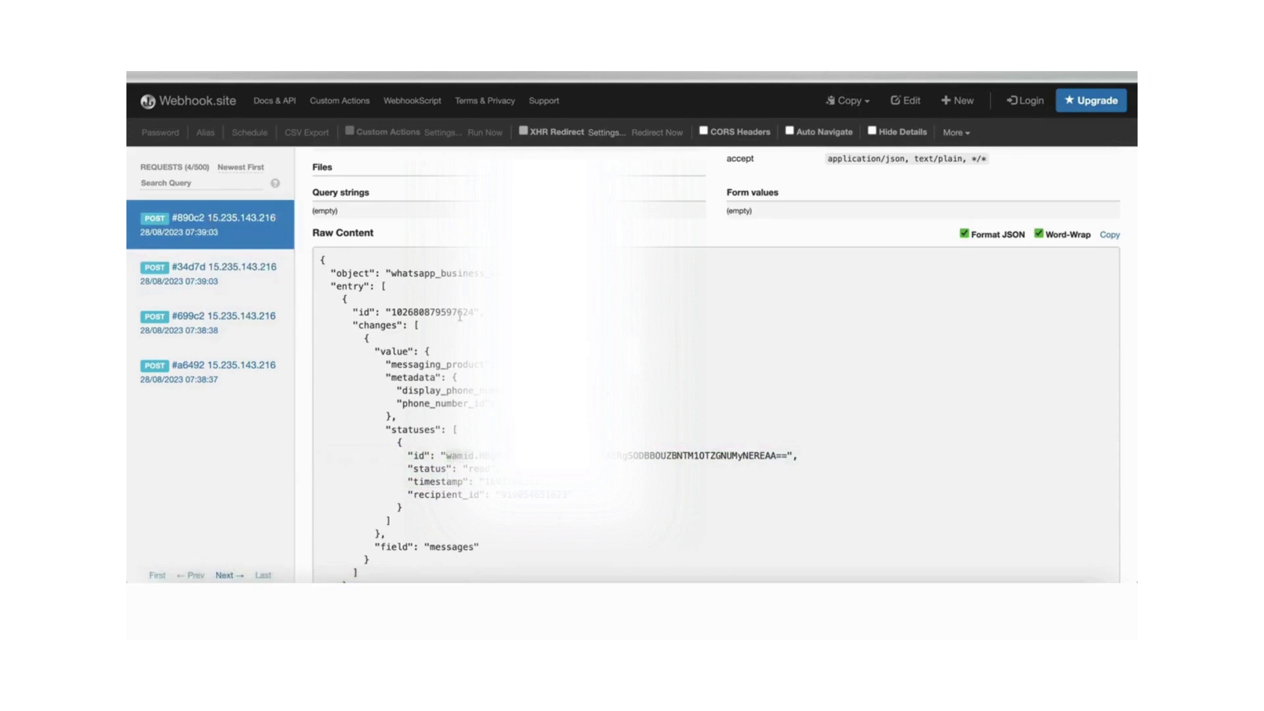
{"action": "scroll", "coordinate": [460, 317], "scroll_direction": "down", "scroll_amount": 2}
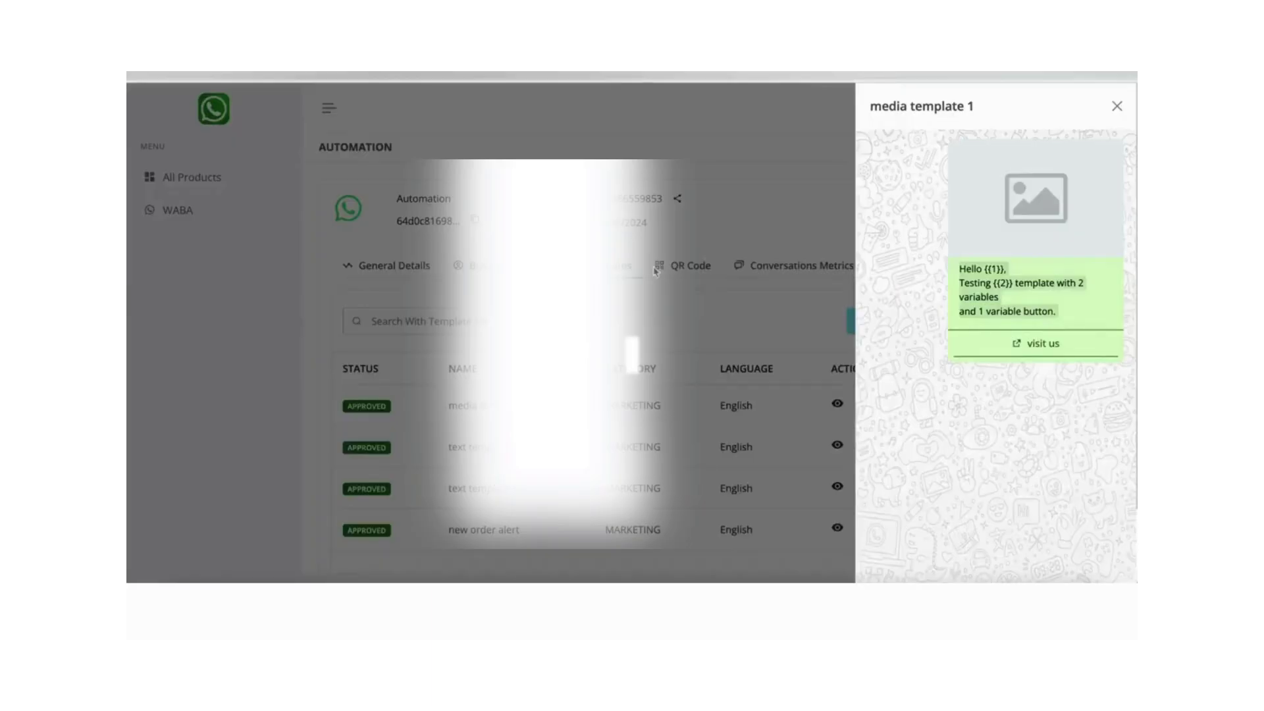
Step: In the WABA dashboard, close the media template 1 preview, delete the inbound webhook "test", and return to the template list
{"action": "left_click", "coordinate": [647, 312]}
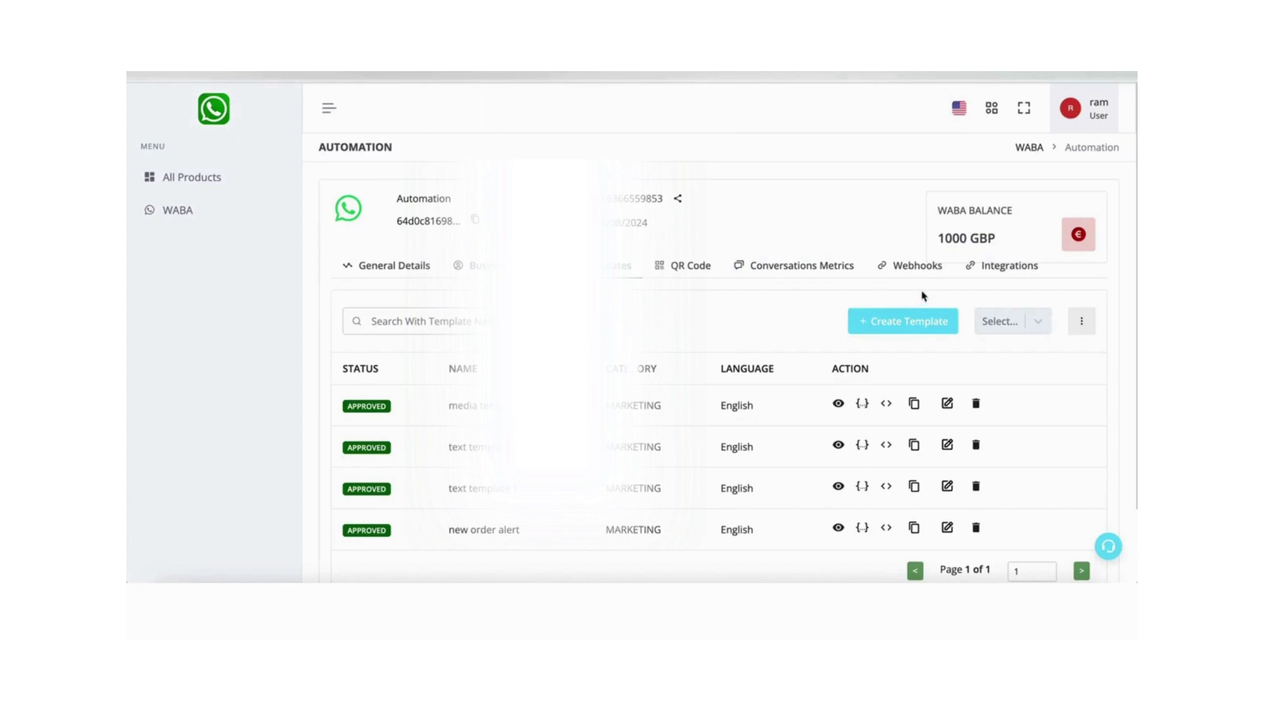
{"action": "left_click", "coordinate": [919, 263]}
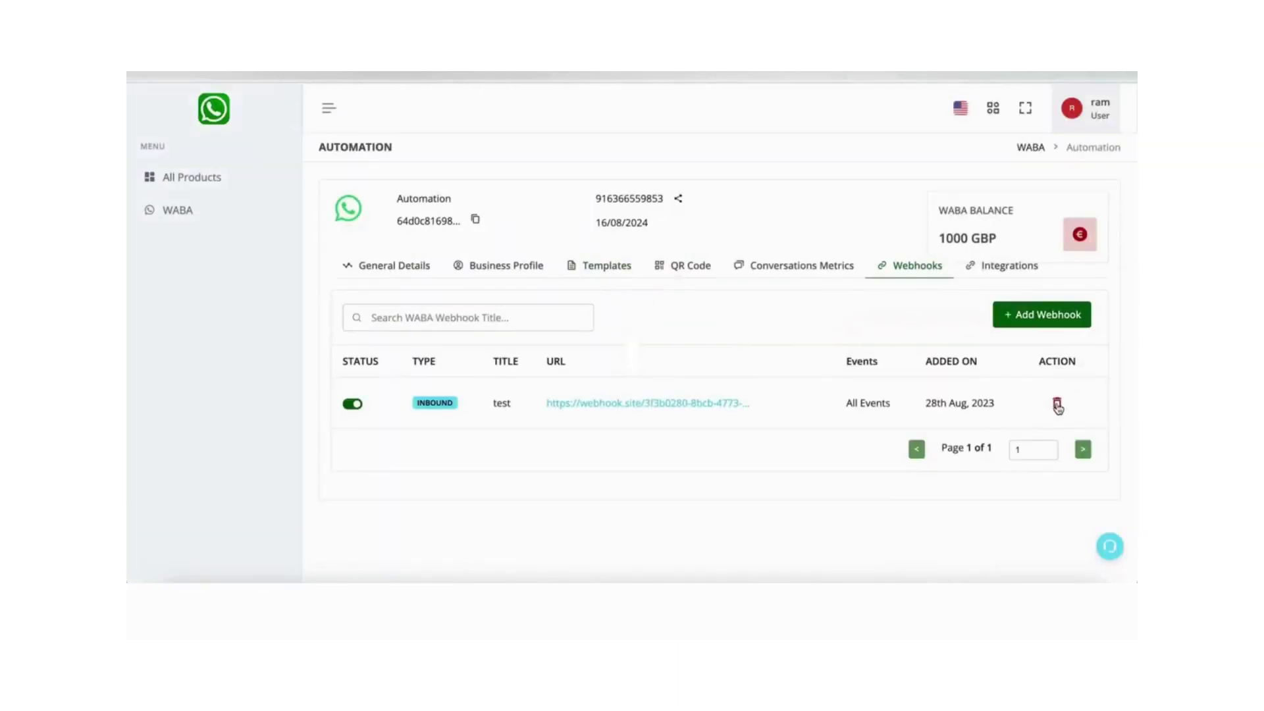
{"action": "left_click", "coordinate": [1058, 406]}
{"action": "left_click", "coordinate": [672, 387]}
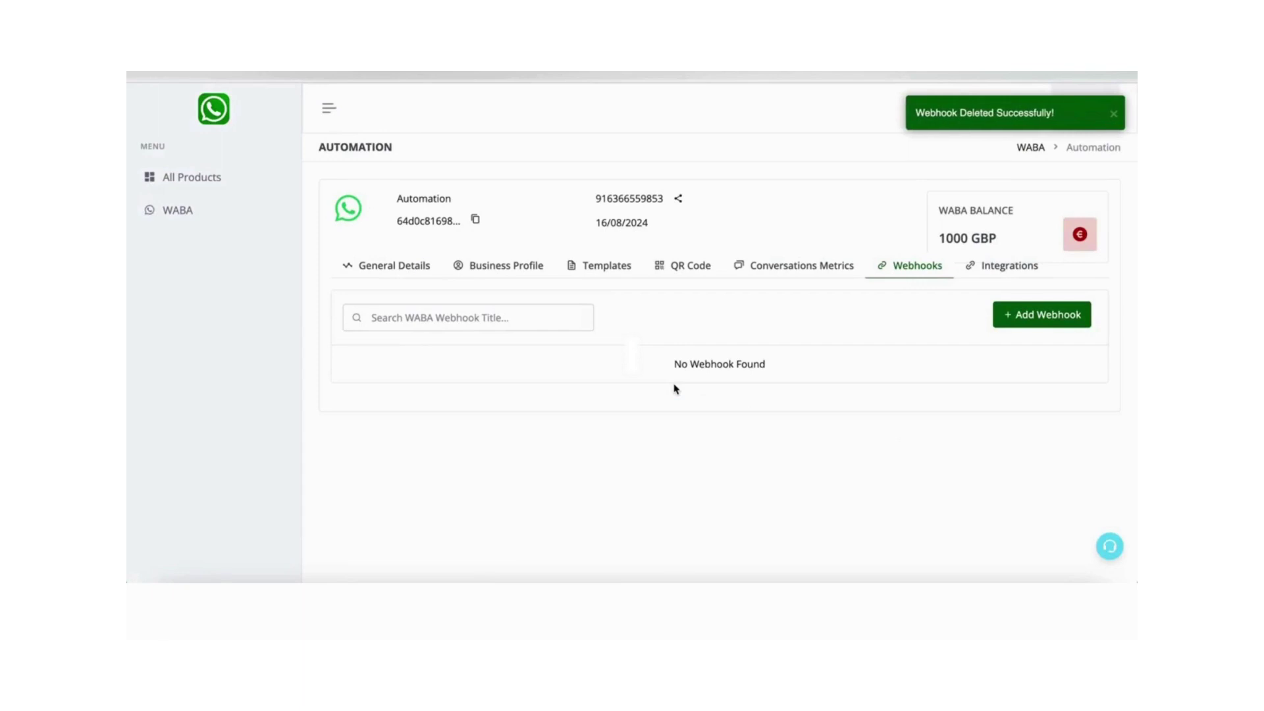
{"action": "left_click", "coordinate": [608, 269]}
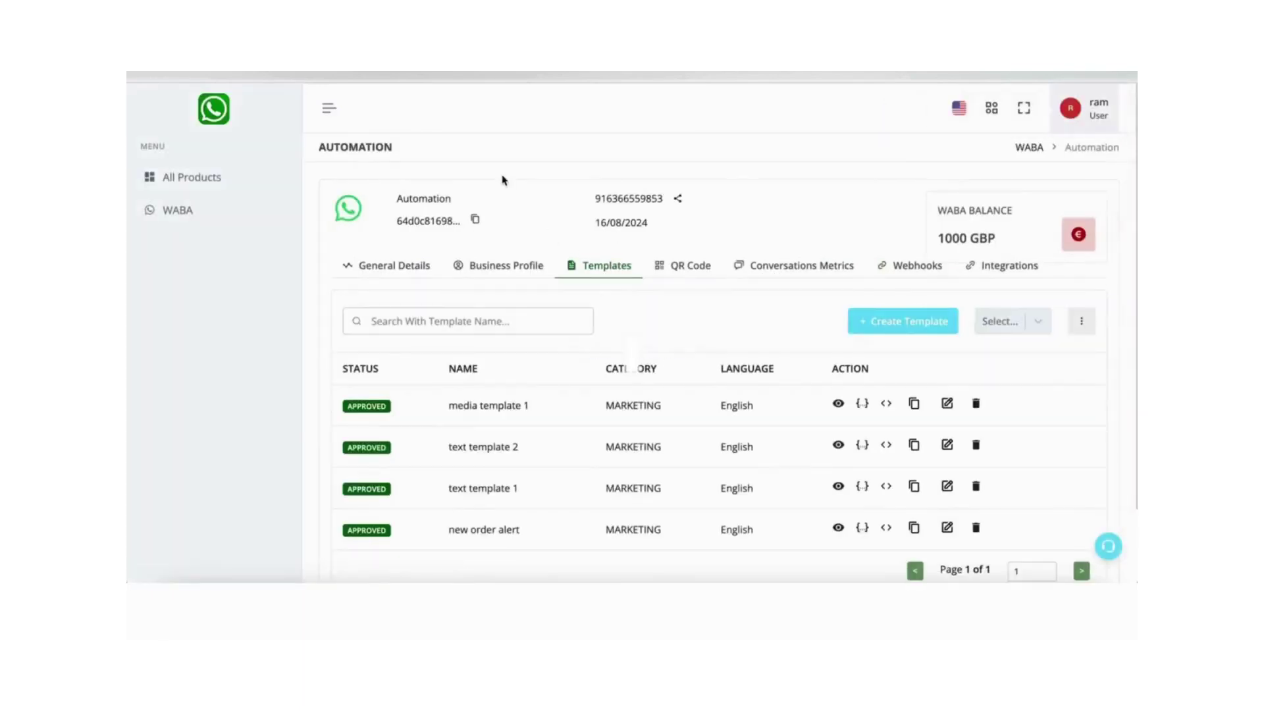